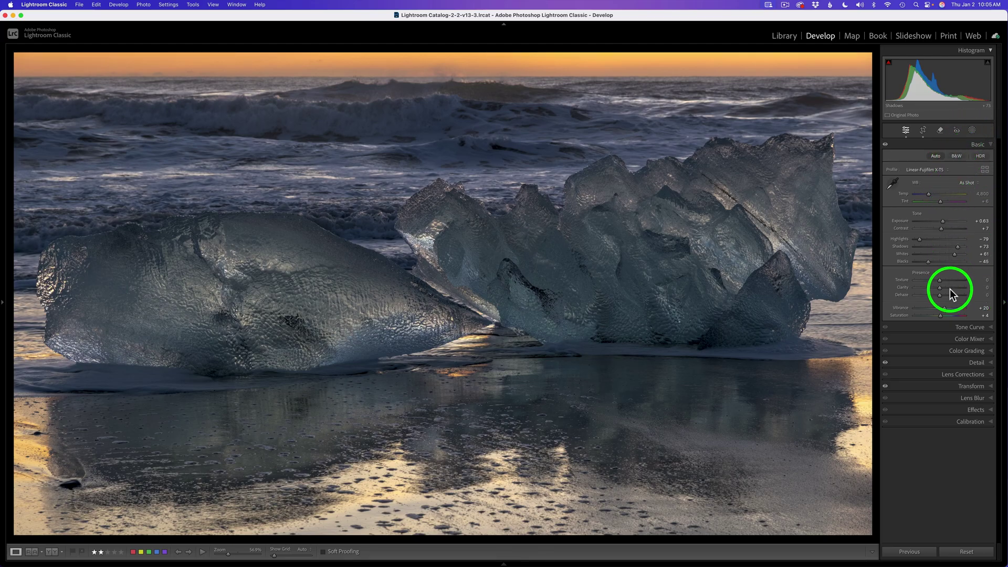
# Turn on Remove Chromatic Aberration and Enable Profile Corrections in Lens Corrections.
pyautogui.click(981, 361)
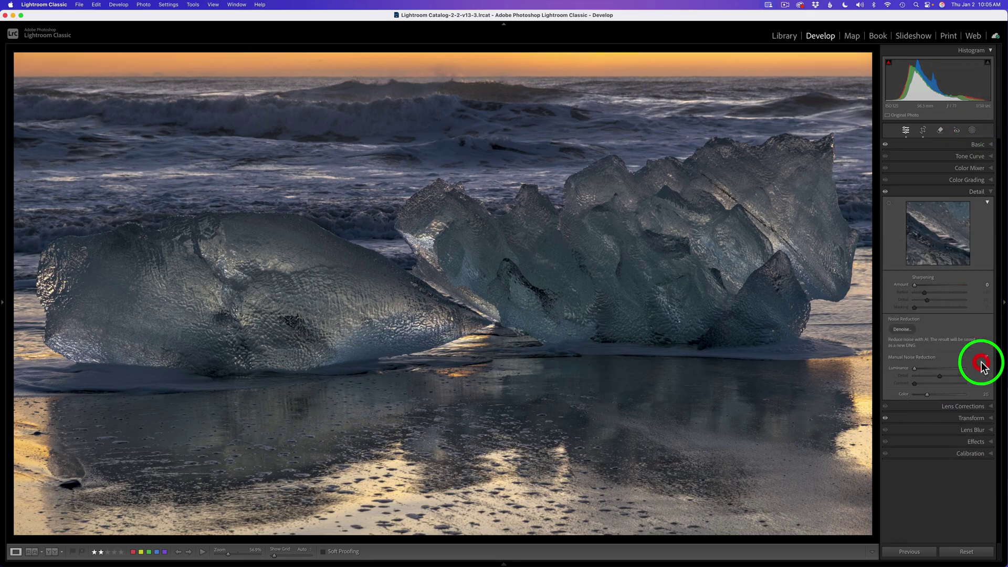
pyautogui.click(945, 195)
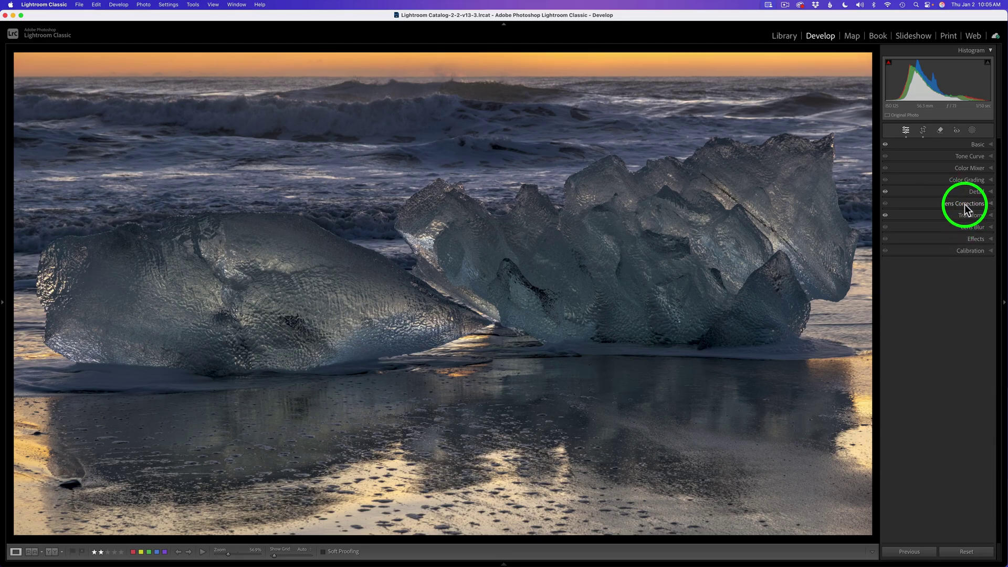
pyautogui.click(966, 204)
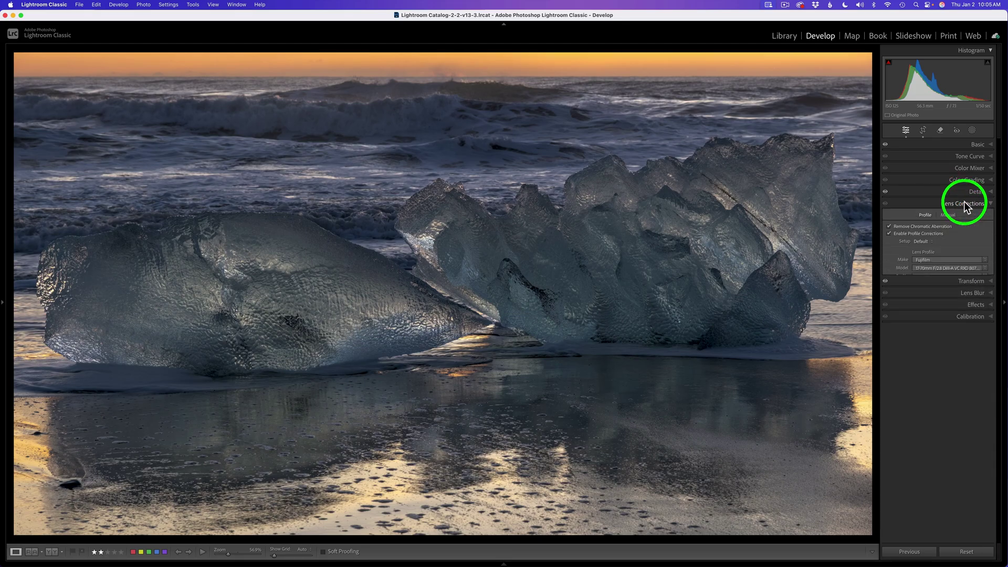
pyautogui.click(902, 227)
pyautogui.click(902, 233)
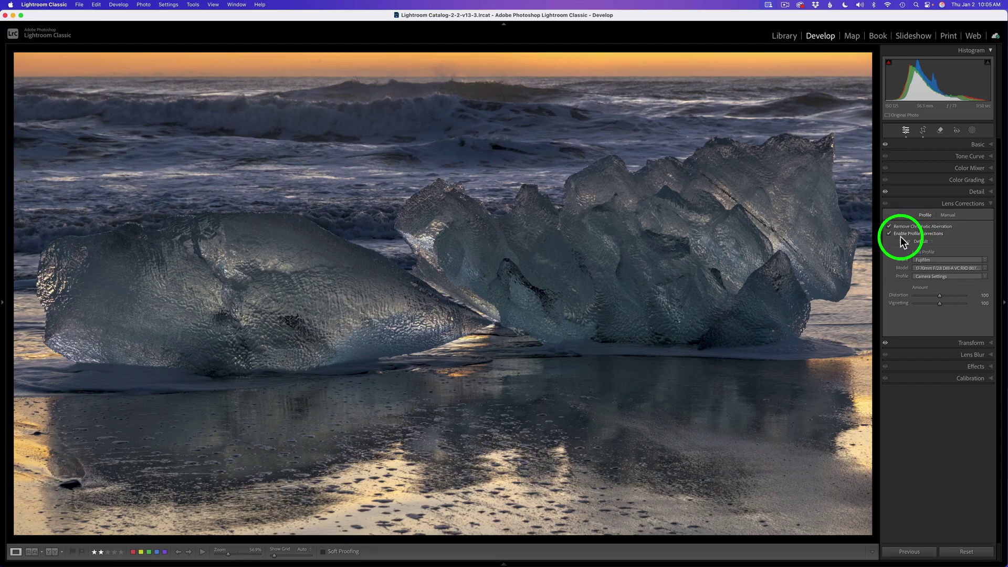
pyautogui.click(918, 204)
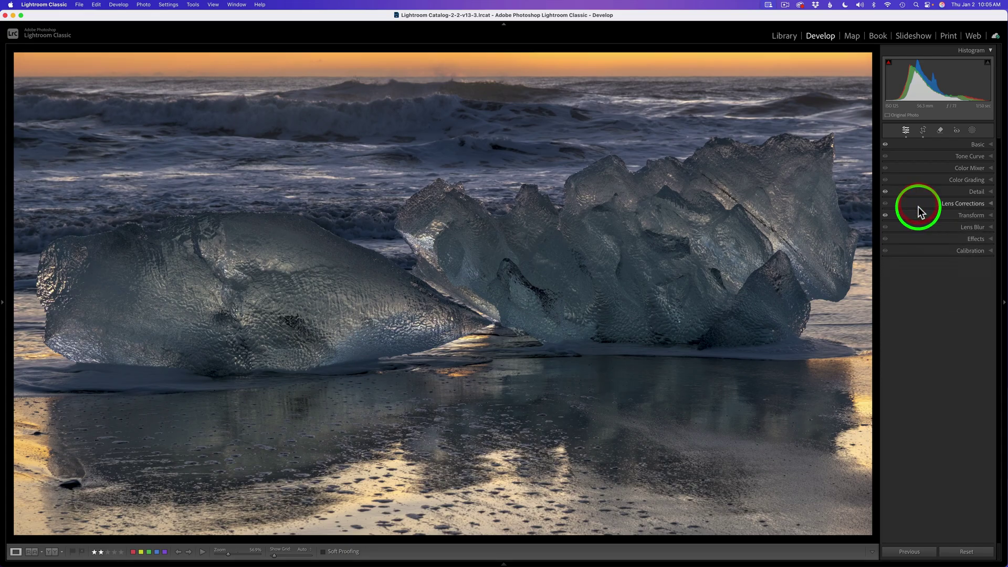
# Check Transform and crop without changes, then send the photo to Edit in Adobe Photoshop 2025.
pyautogui.click(940, 214)
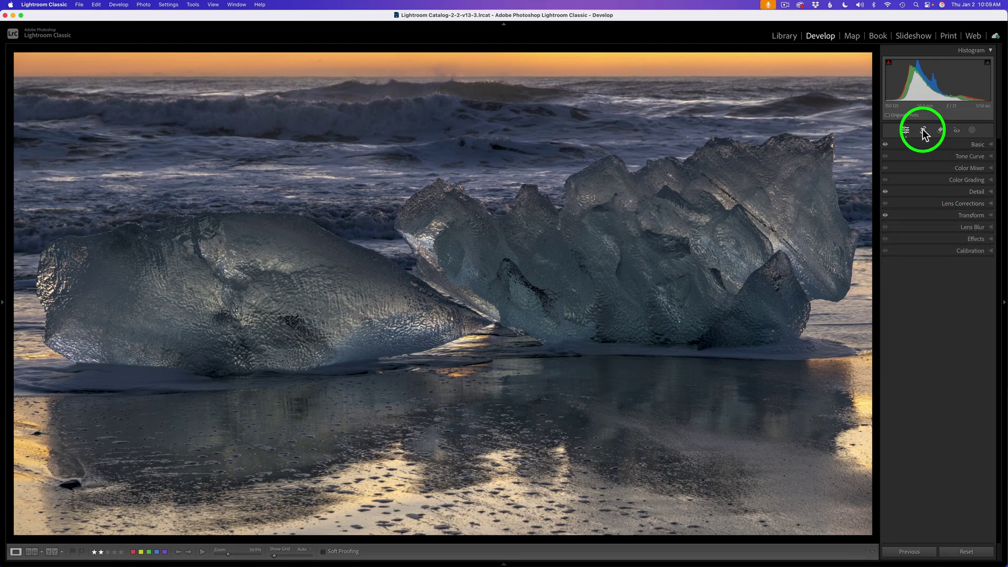
pyautogui.click(923, 130)
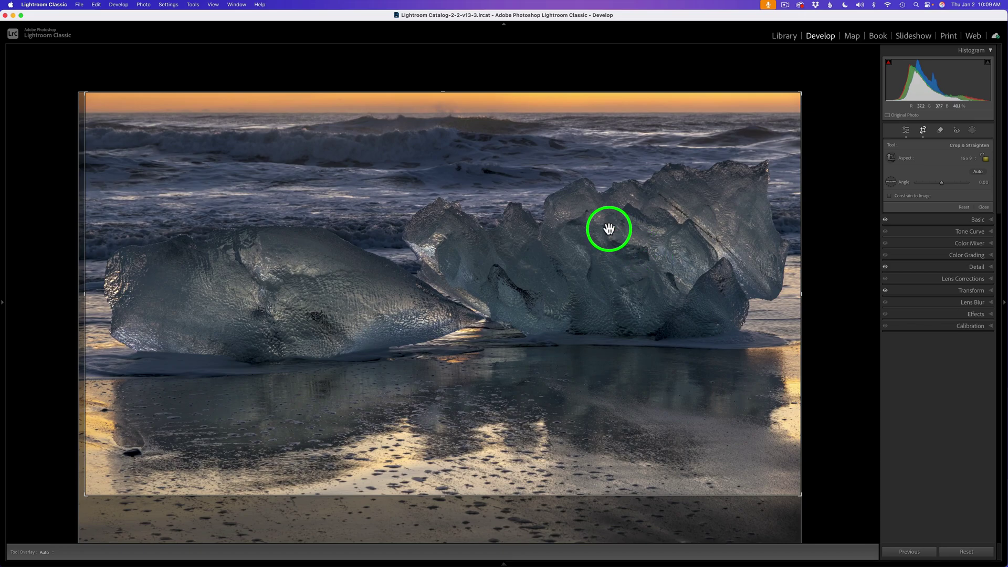
pyautogui.click(906, 130)
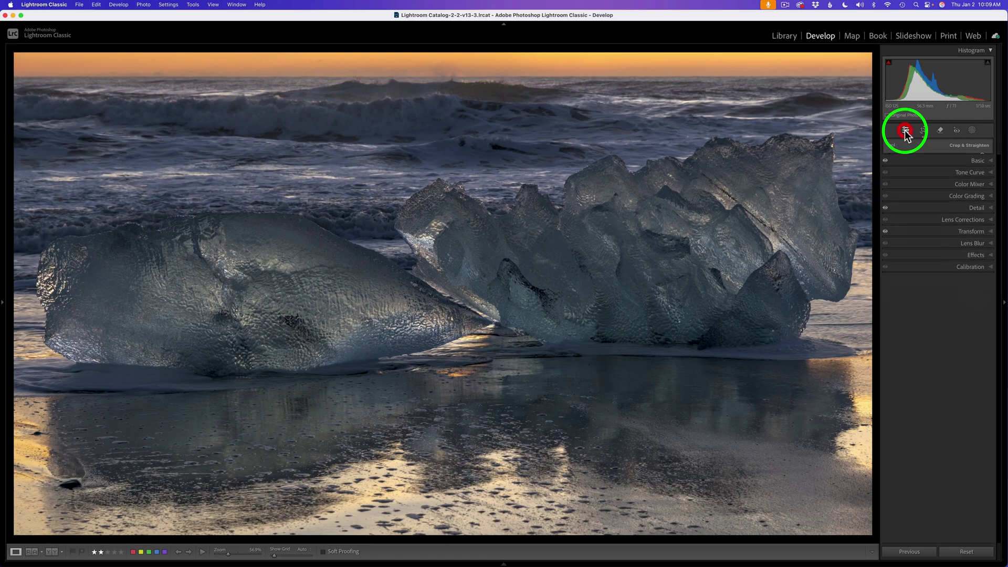
pyautogui.rightClick(612, 227)
pyautogui.moveTo(612, 297)
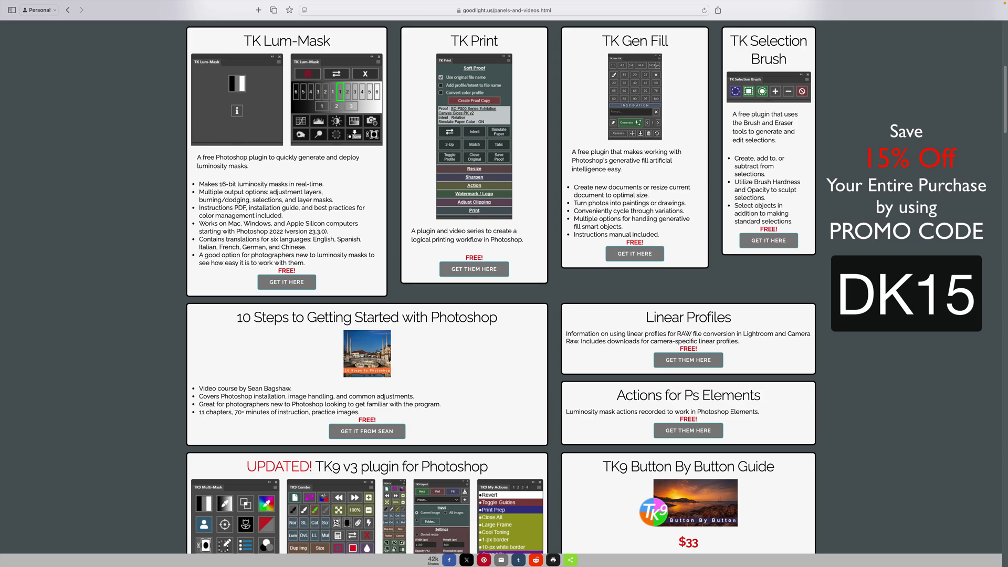
# Scroll past TK9, Luminosity Masks, Magic Mixer and Iceland Highlands to the Better Prints and Umpqua Autumn listings.
pyautogui.scroll(-1, 501, 286)
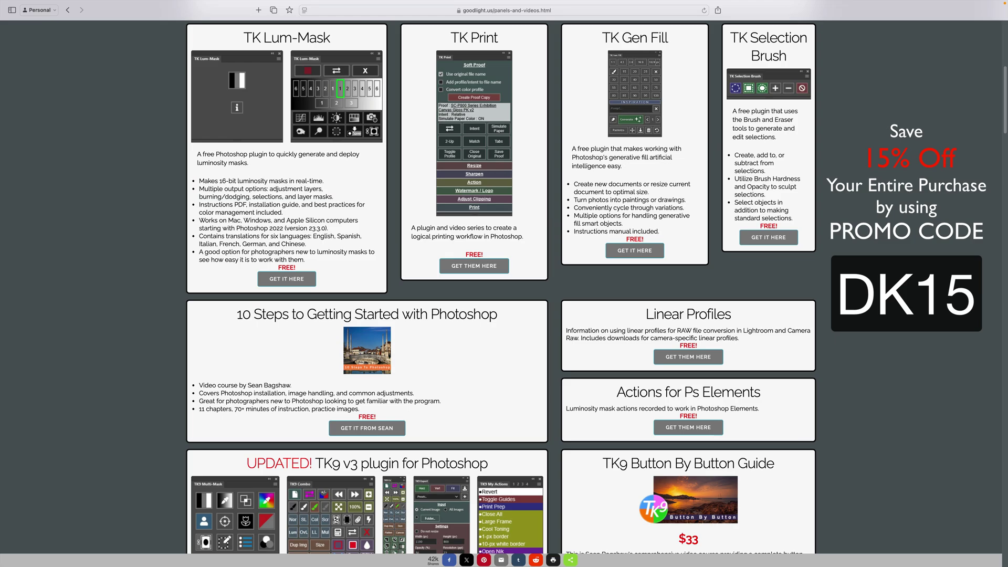
pyautogui.scroll(-5, 502, 286)
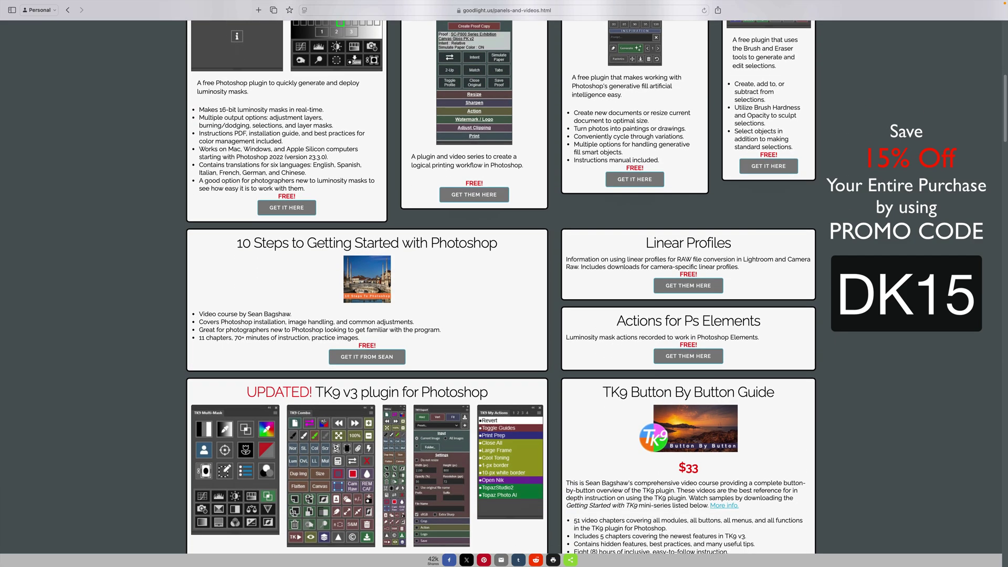
pyautogui.scroll(-5, 501, 286)
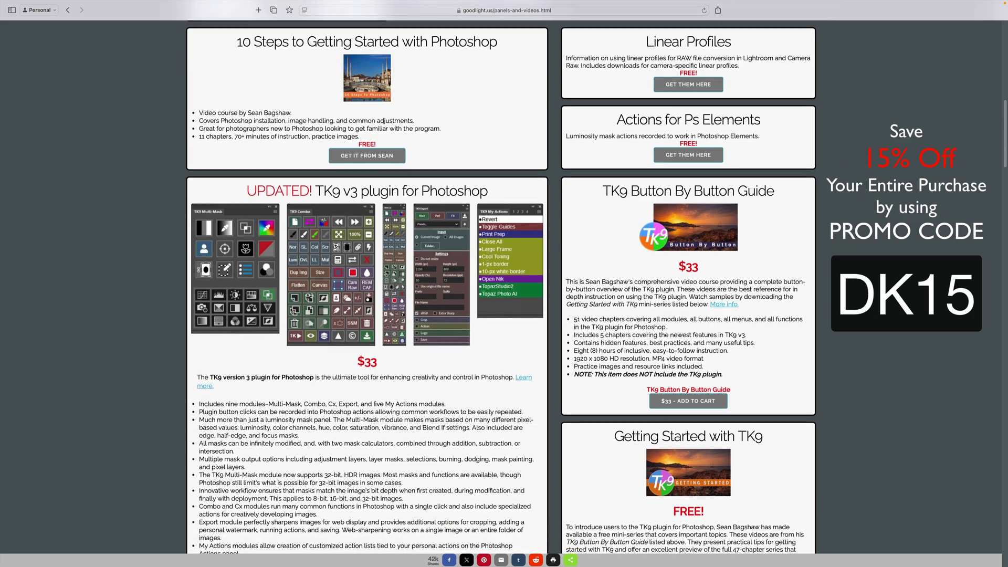
pyautogui.scroll(-1, 501, 287)
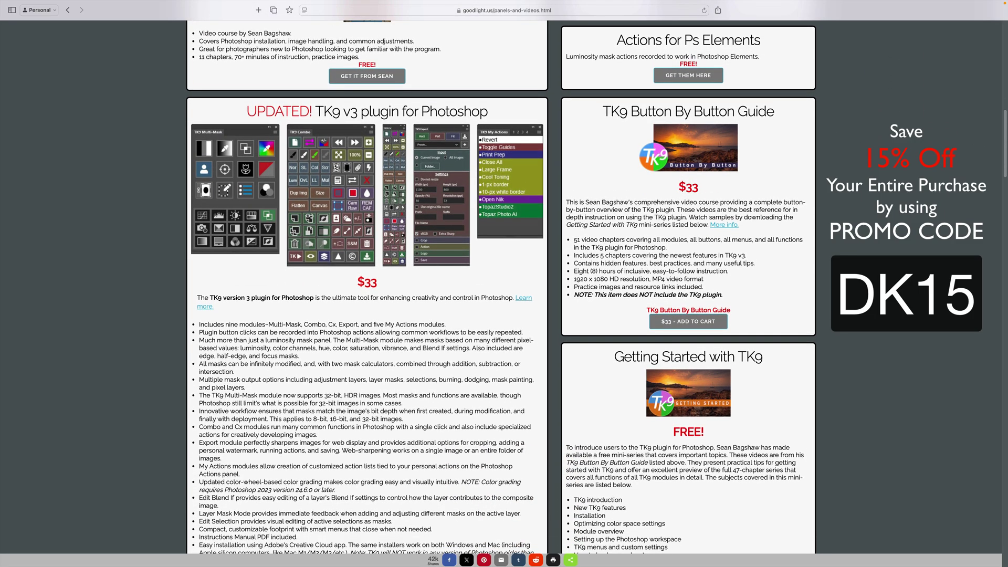
pyautogui.scroll(-2, 501, 286)
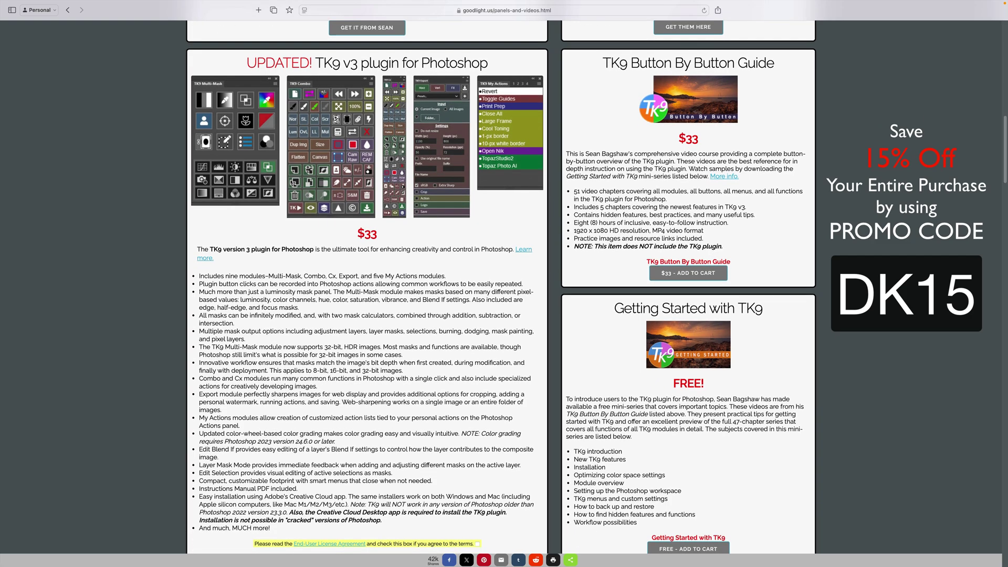
pyautogui.scroll(-1, 501, 286)
pyautogui.scroll(-1, 502, 286)
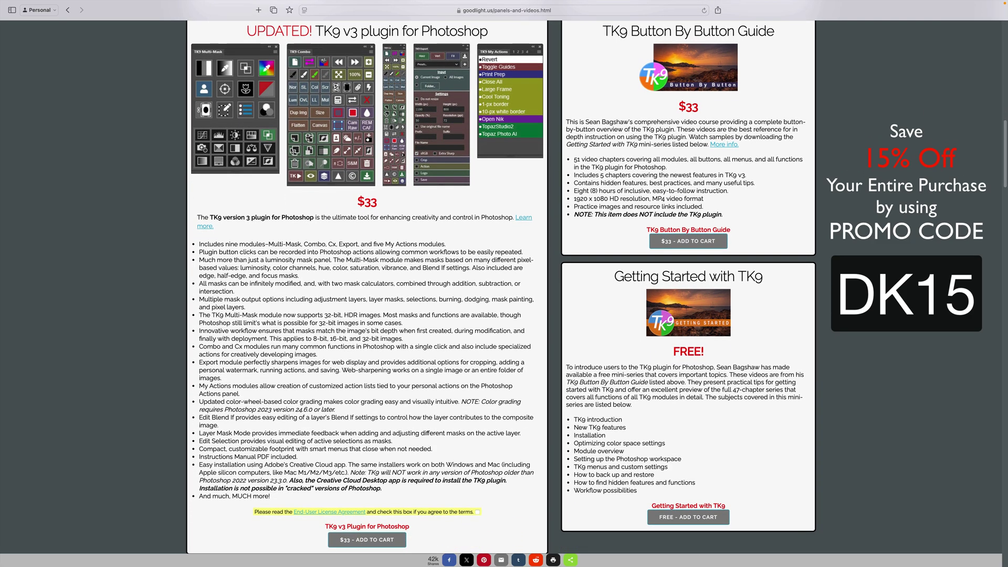
pyautogui.scroll(-1, 501, 286)
pyautogui.scroll(-1, 501, 286)
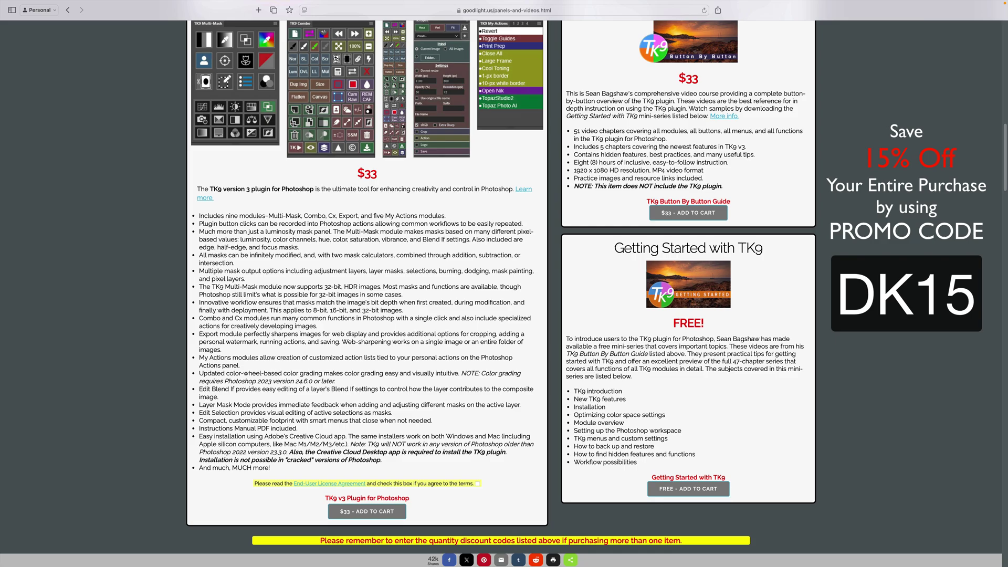
pyautogui.scroll(-10, 502, 286)
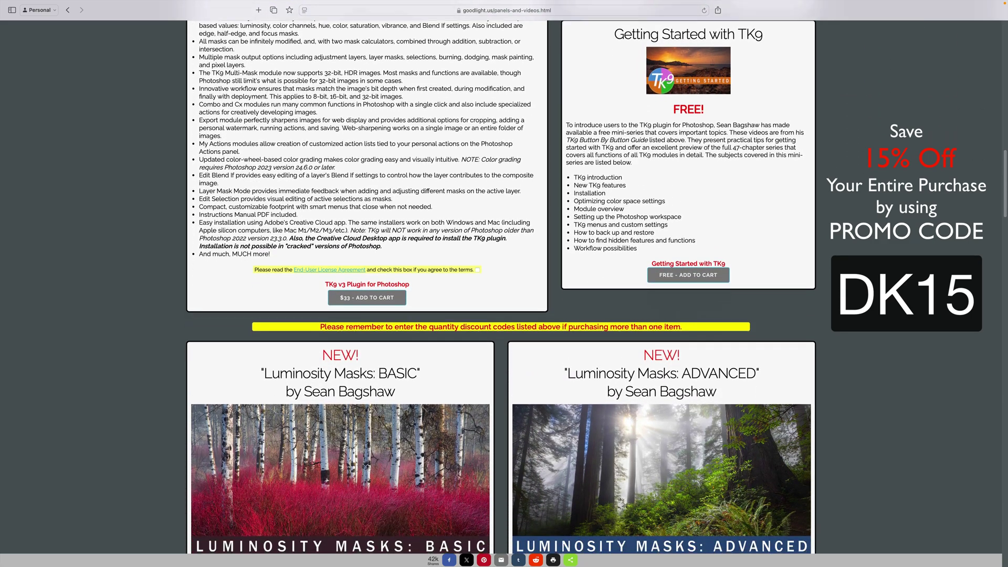
pyautogui.scroll(-11, 501, 286)
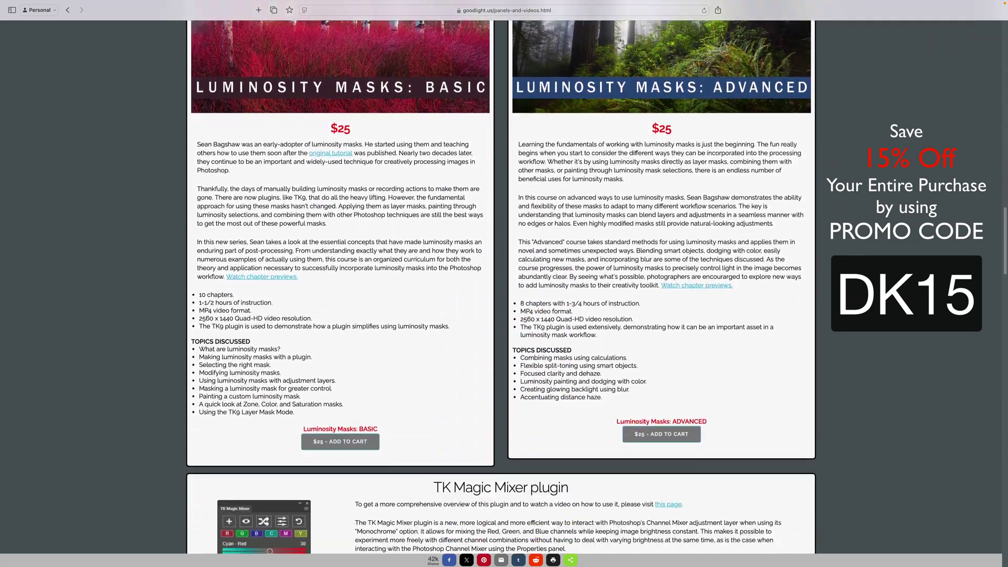
pyautogui.scroll(-8, 502, 286)
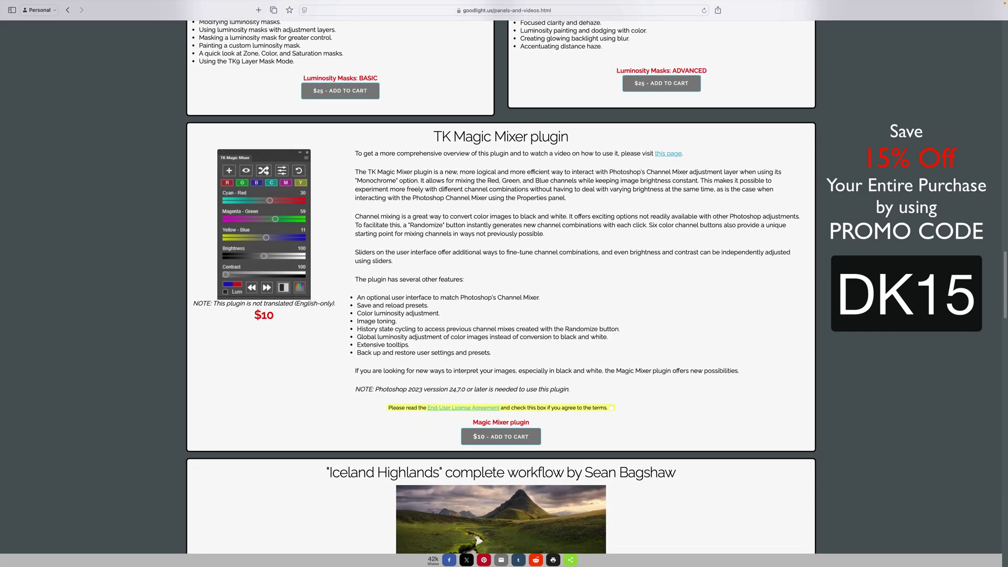
pyautogui.scroll(-1, 502, 286)
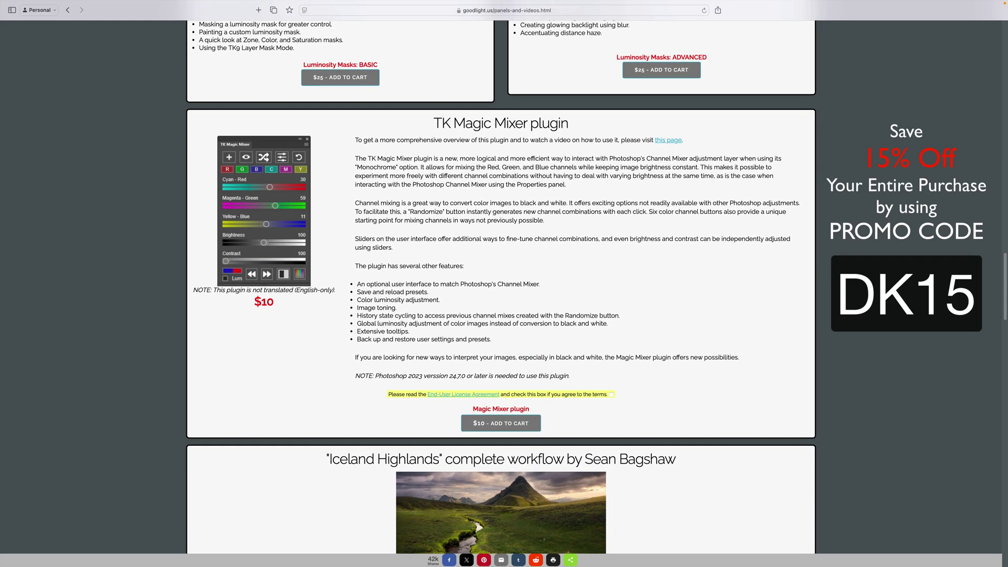
pyautogui.scroll(-1, 501, 286)
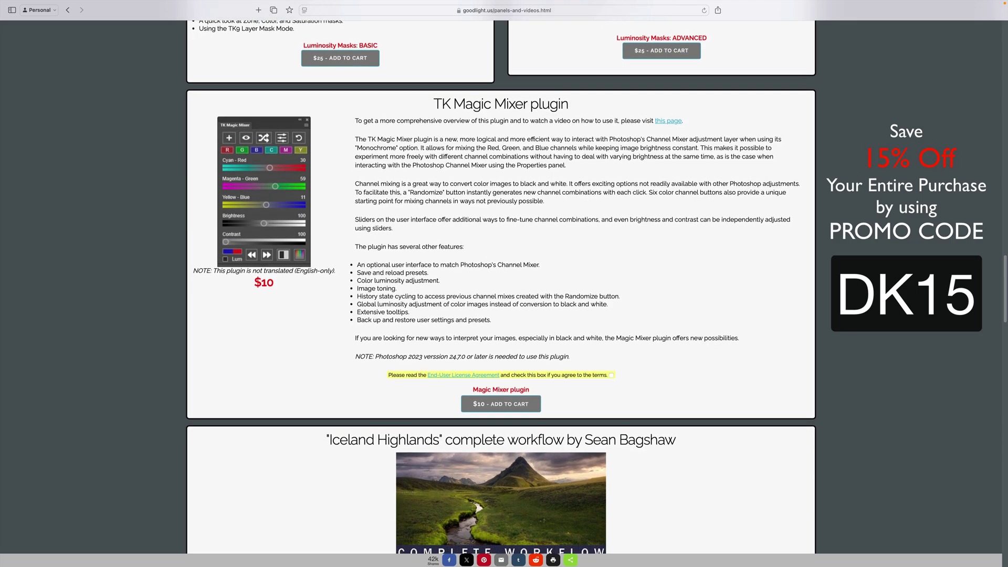
pyautogui.scroll(-10, 501, 287)
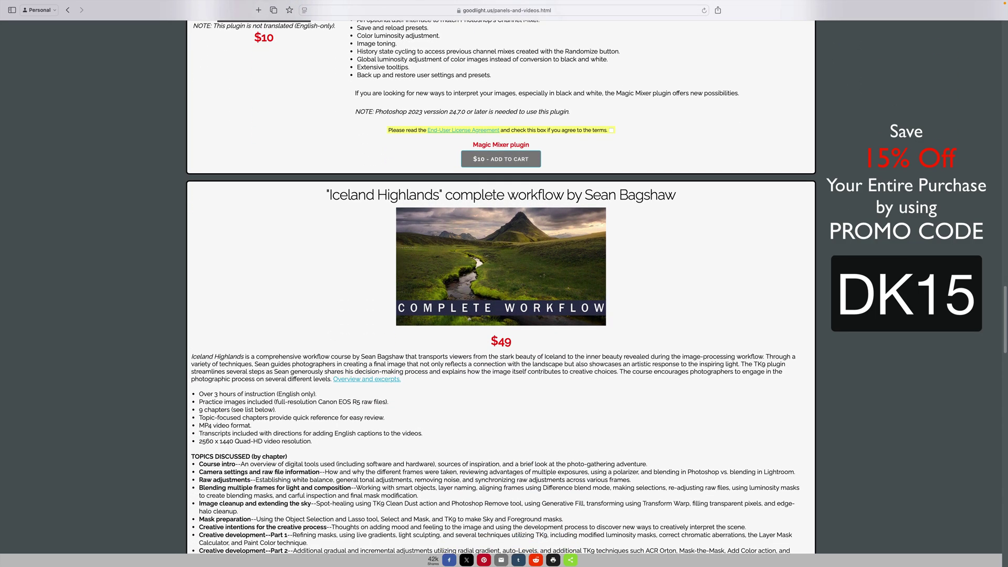
pyautogui.scroll(-1, 502, 286)
pyautogui.scroll(-7, 502, 286)
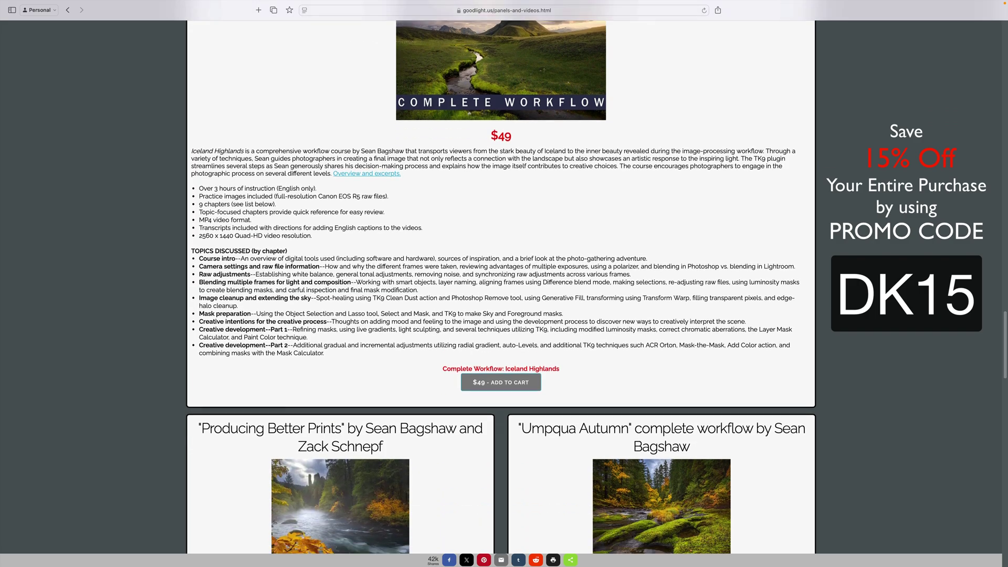
pyautogui.scroll(-9, 502, 287)
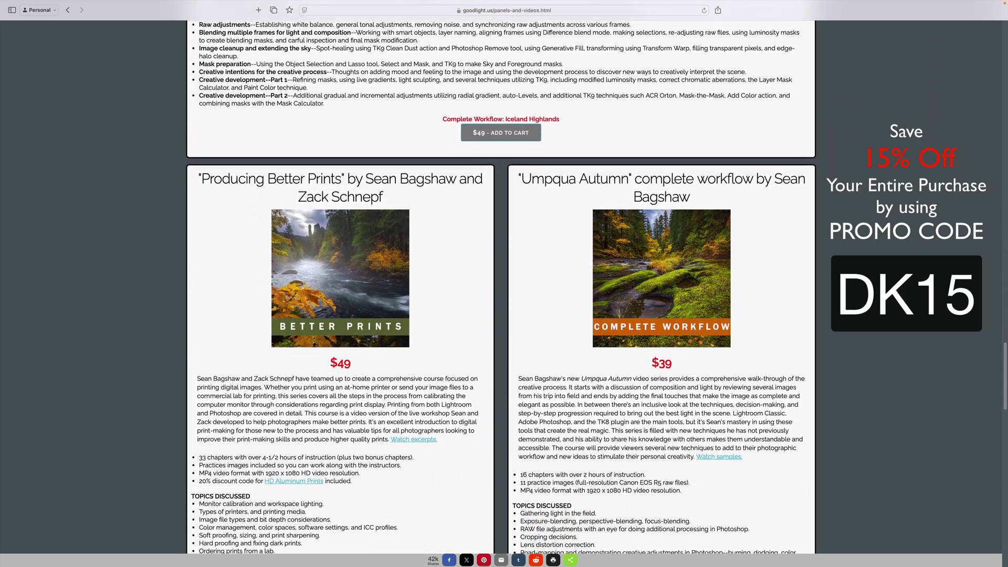
pyautogui.scroll(-10, 501, 286)
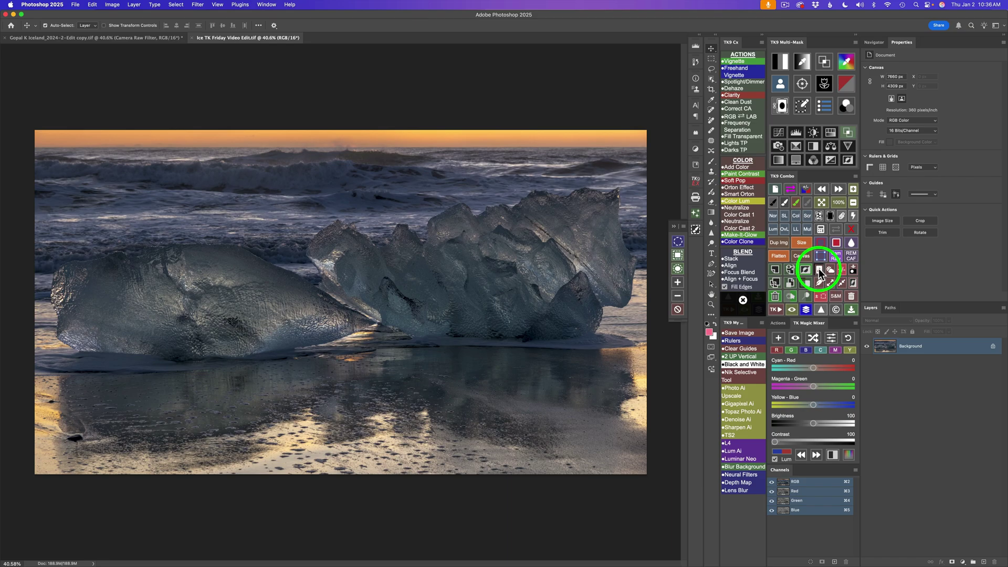
# Try TK9 select-subject on the ice and deselect, then create a _Selection_Brush layer via TK Selection Brush.
pyautogui.click(818, 268)
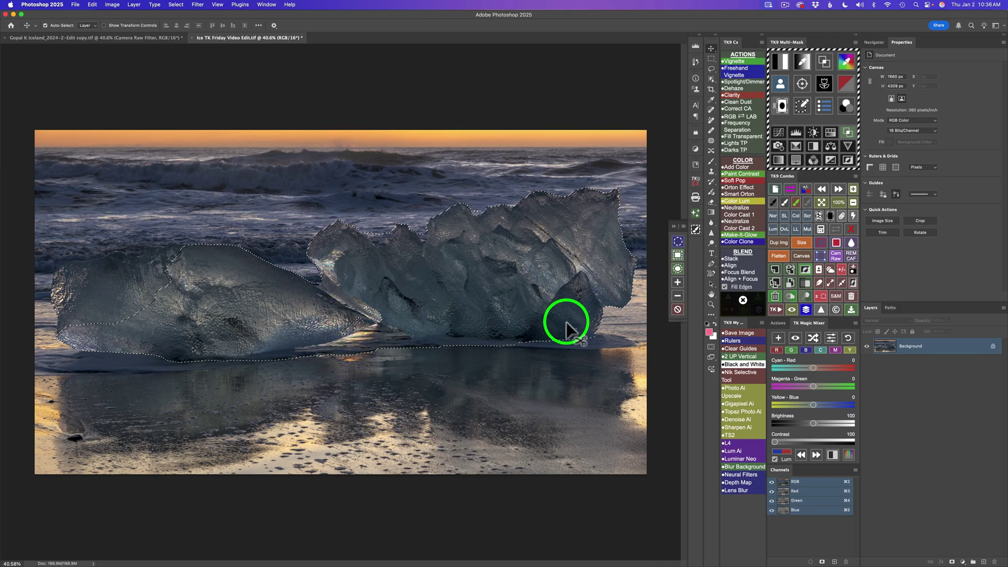
pyautogui.click(842, 271)
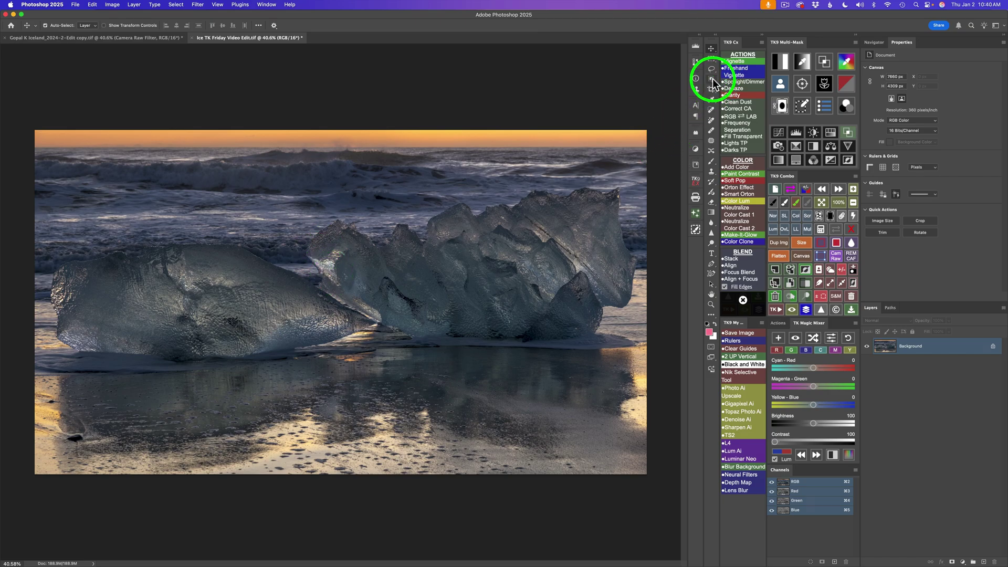
pyautogui.click(696, 229)
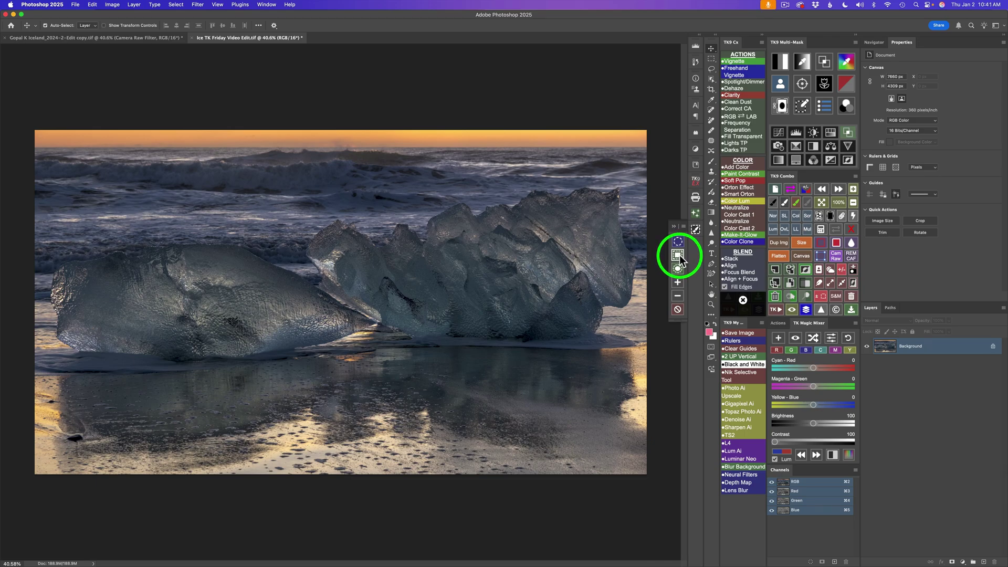
pyautogui.click(679, 257)
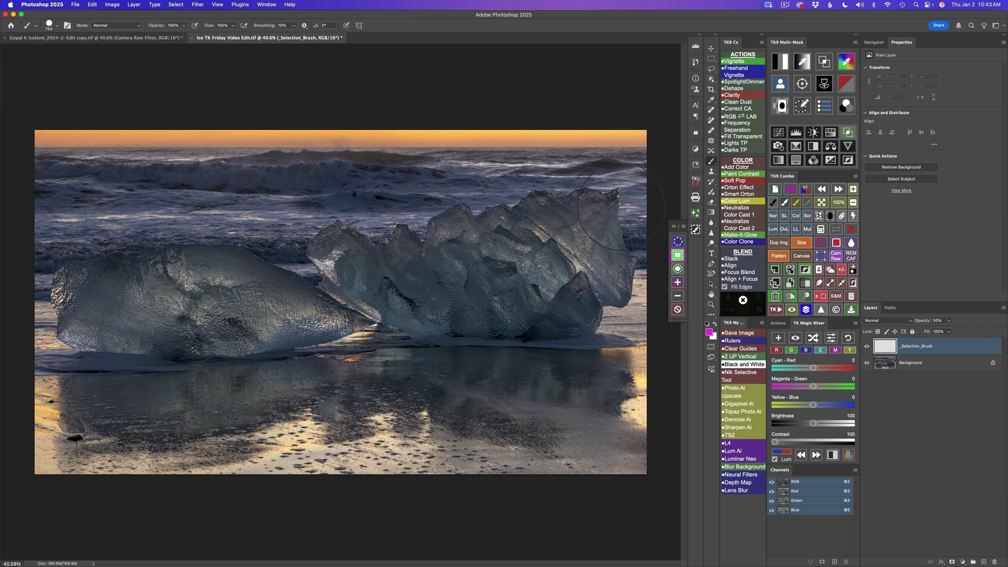
# With a ~97 px brush, mark the right ice block's left, top-right and base edges, then convert to a selection.
pyautogui.moveTo(613, 195); pyautogui.dragTo(561, 194)
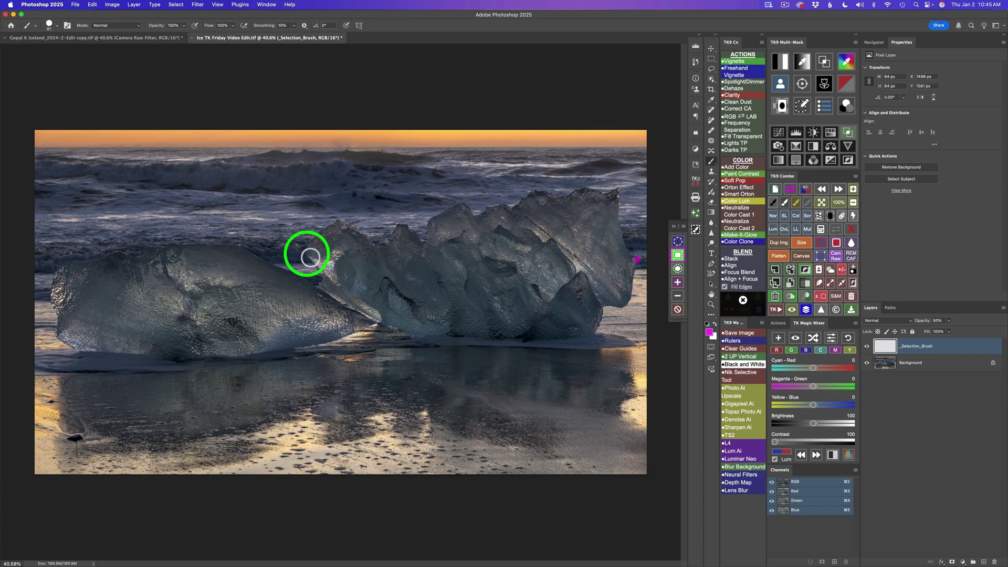
pyautogui.click(308, 256)
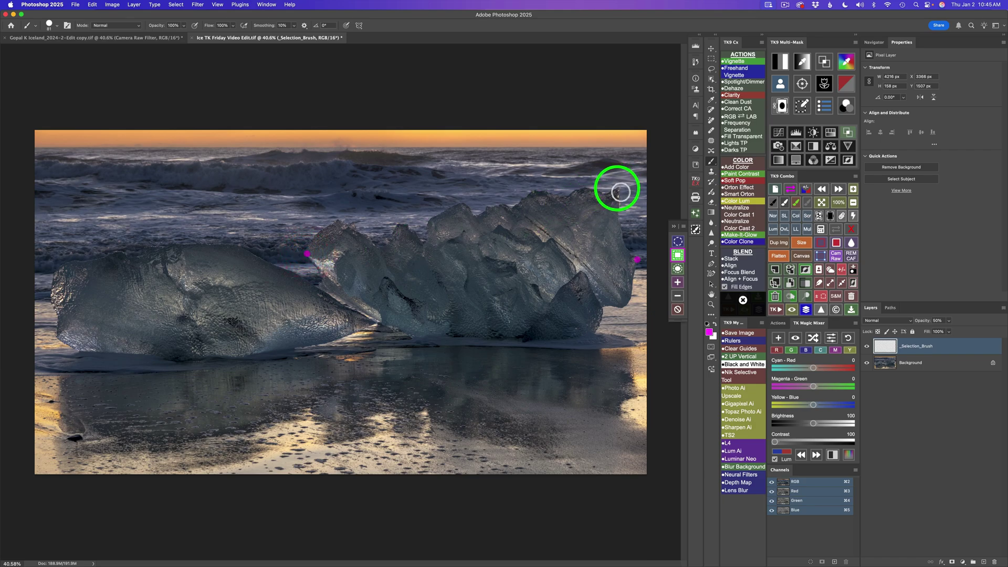
pyautogui.click(618, 189)
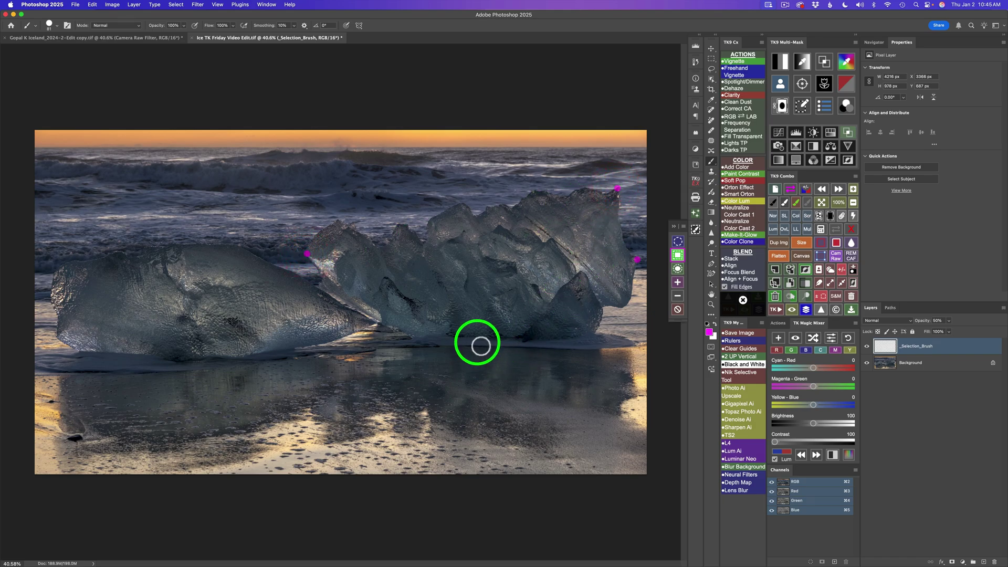
pyautogui.click(524, 339)
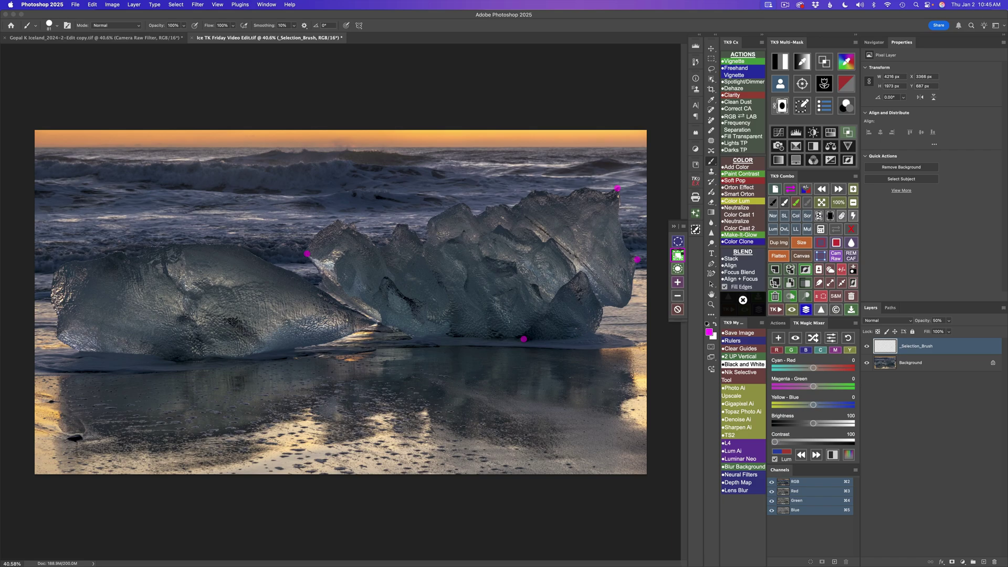
pyautogui.click(678, 256)
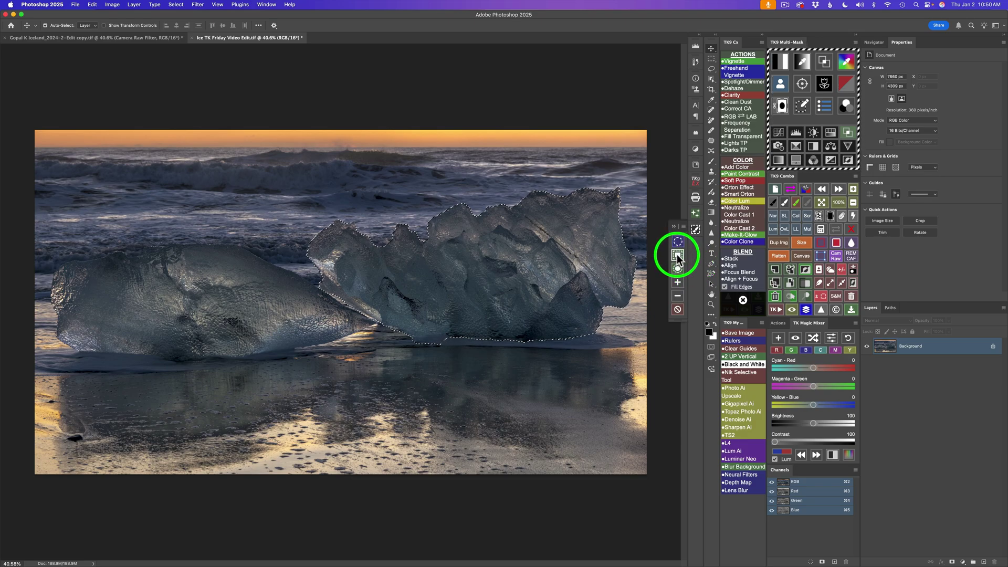
# Start a new selection-brush layer, mark the left ice block where the blocks meet, and convert to a selection.
pyautogui.click(678, 256)
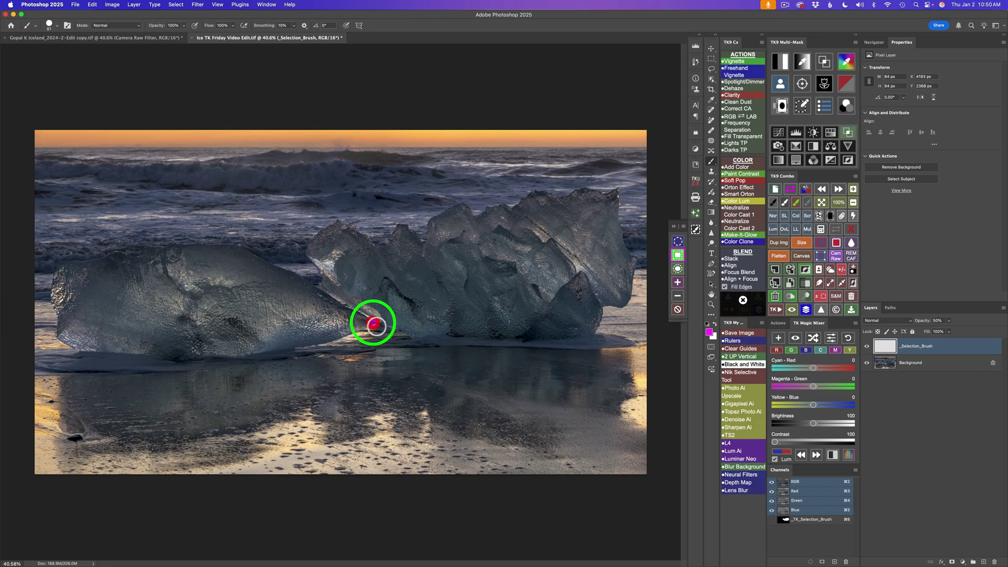
pyautogui.click(373, 324)
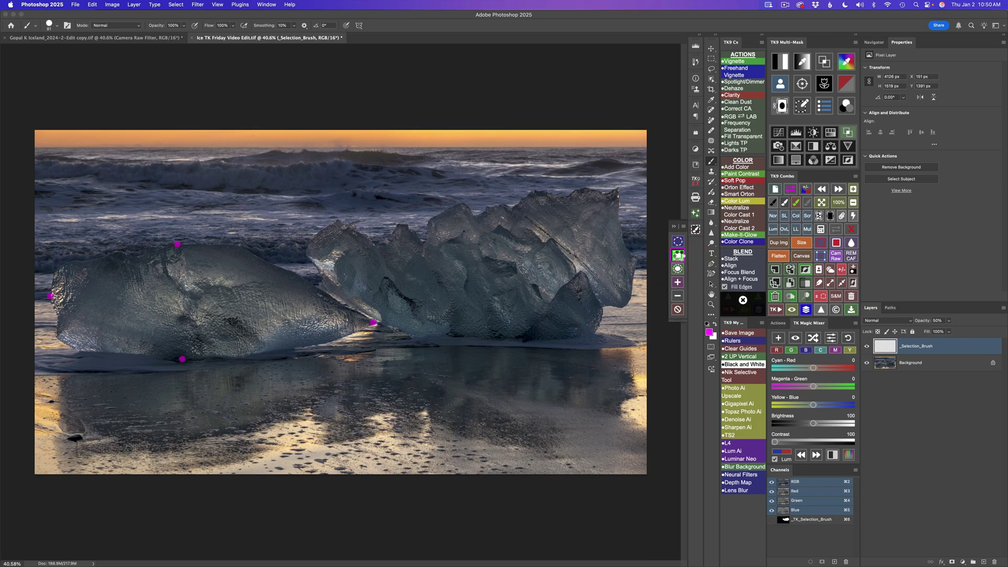
pyautogui.click(678, 255)
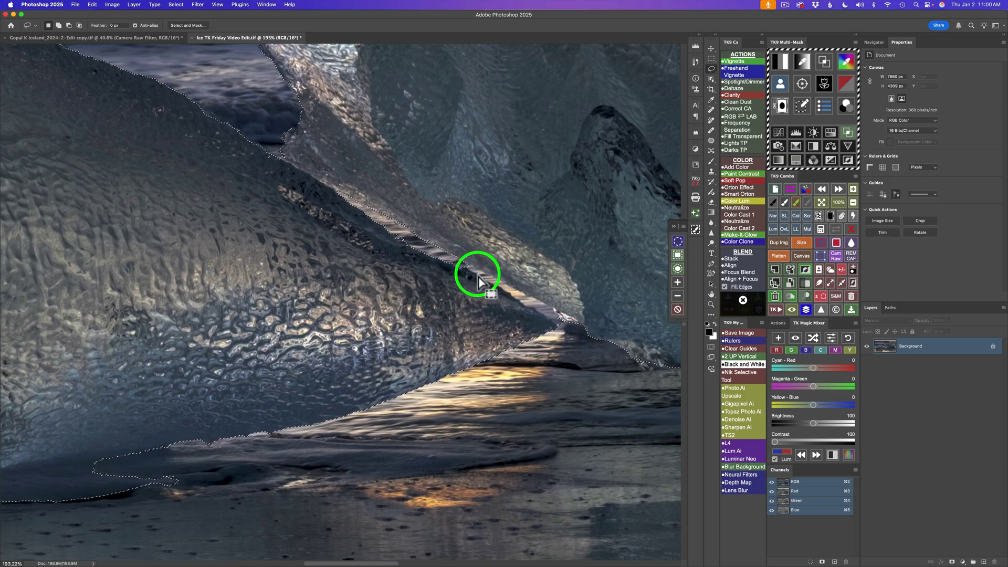
# Show the selection as a magenta overlay and paint it along the crack between the ice blocks with a smaller brush.
pyautogui.click(679, 244)
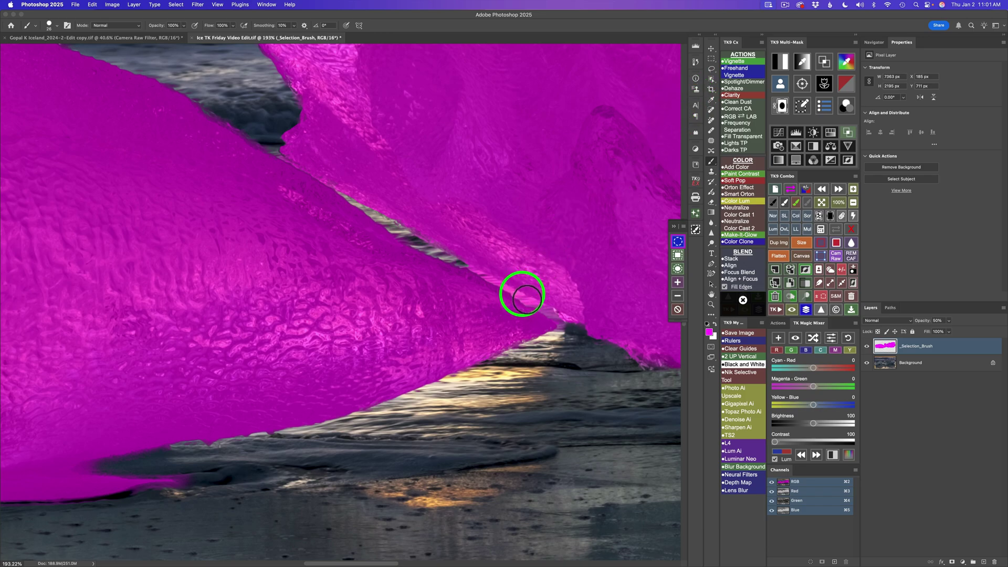
pyautogui.click(677, 297)
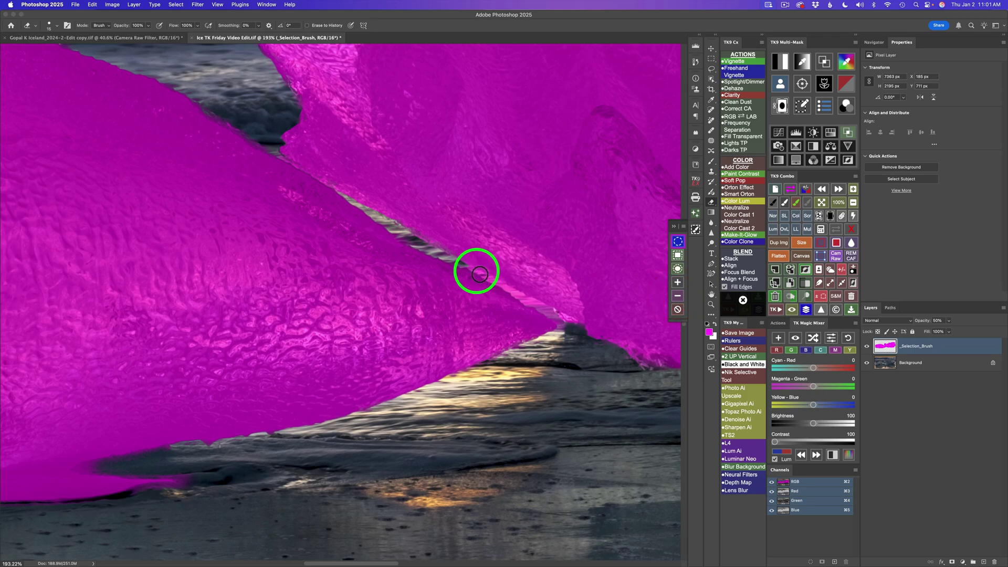
pyautogui.moveTo(479, 274)
pyautogui.mouseDown()
pyautogui.moveTo(566, 329)
pyautogui.moveTo(483, 278)
pyautogui.moveTo(467, 297)
pyautogui.mouseUp()
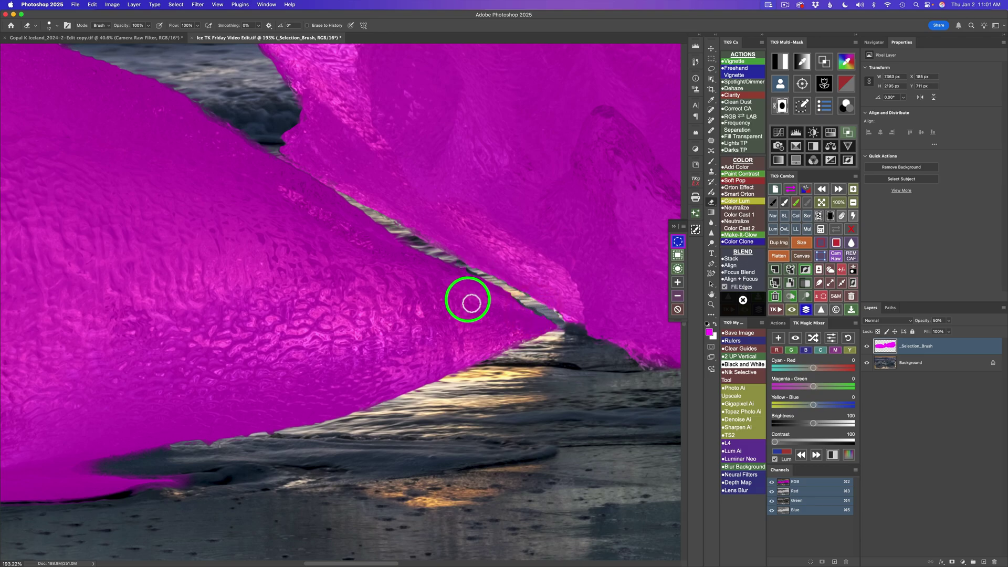
pyautogui.click(678, 284)
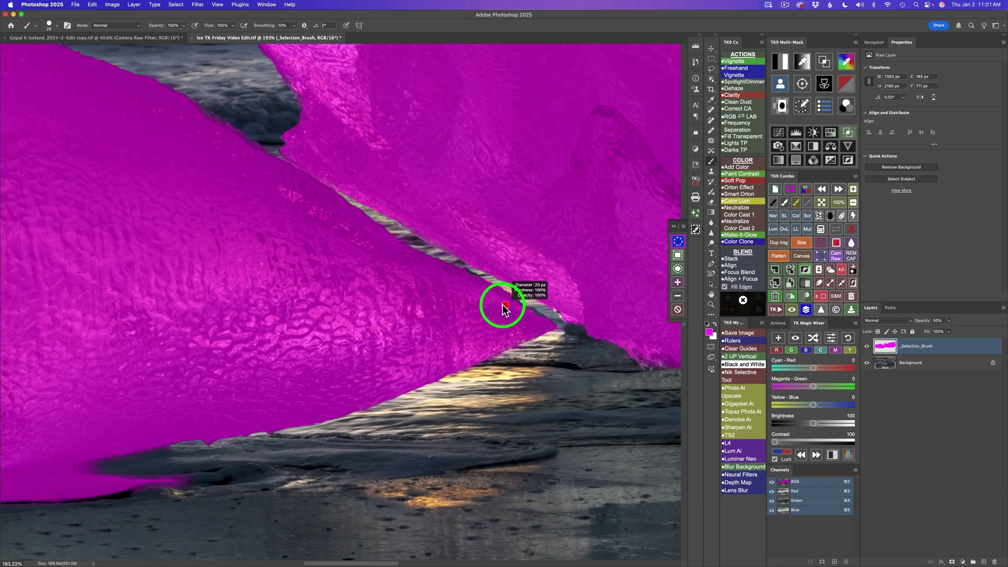
pyautogui.press('[')
pyautogui.press('[')
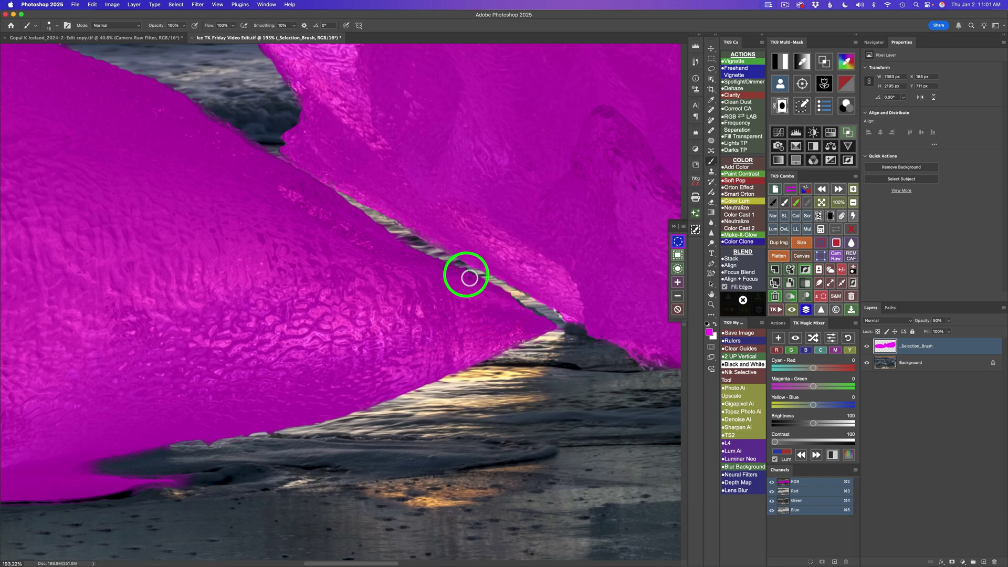
pyautogui.moveTo(469, 278)
pyautogui.mouseDown()
pyautogui.moveTo(483, 298)
pyautogui.moveTo(521, 308)
pyautogui.mouseUp()
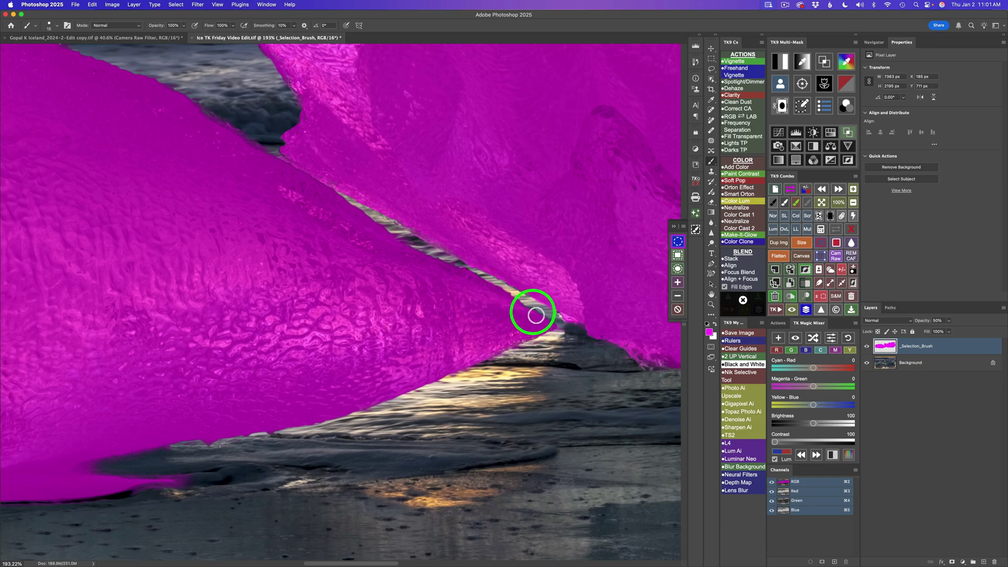
pyautogui.moveTo(535, 315)
pyautogui.mouseDown()
pyautogui.moveTo(513, 299)
pyautogui.moveTo(521, 308)
pyautogui.mouseUp()
pyautogui.click(610, 299)
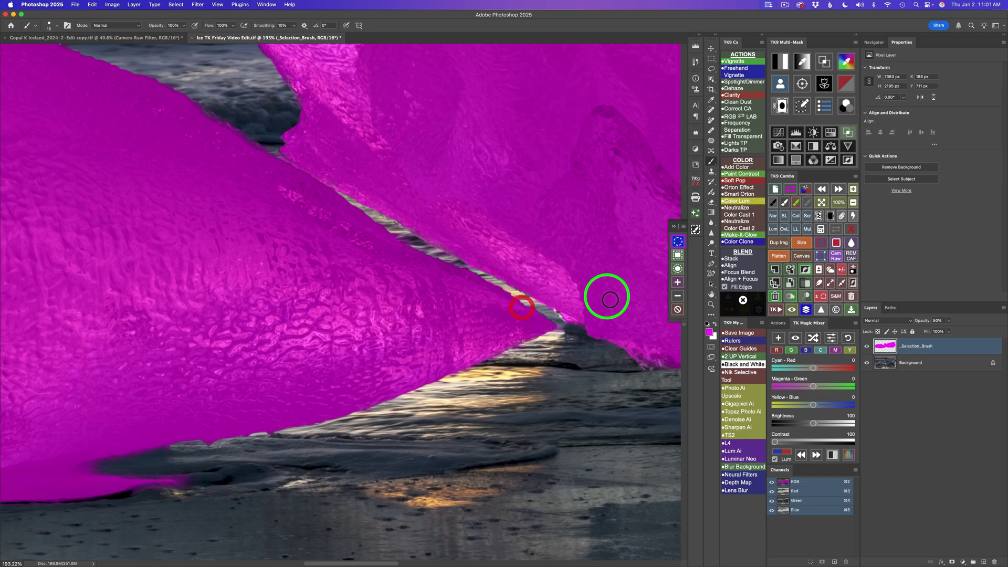
pyautogui.click(678, 241)
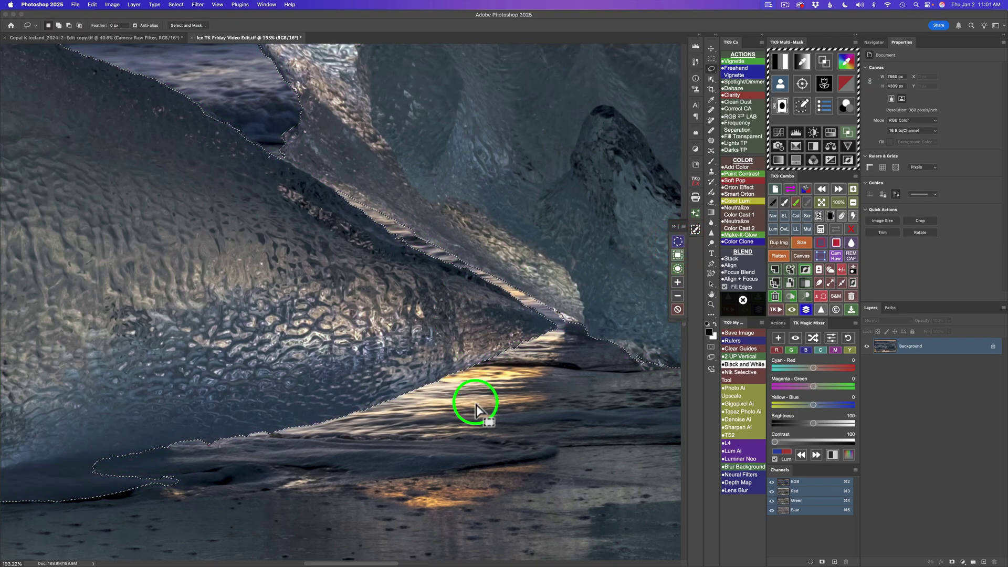
# Erase the overlay from the water at the ice base and pan around to check the ice edges.
pyautogui.moveTo(476, 404)
pyautogui.mouseDown()
pyautogui.moveTo(468, 407)
pyautogui.moveTo(731, 313)
pyautogui.moveTo(546, 415)
pyautogui.moveTo(597, 419)
pyautogui.mouseUp()
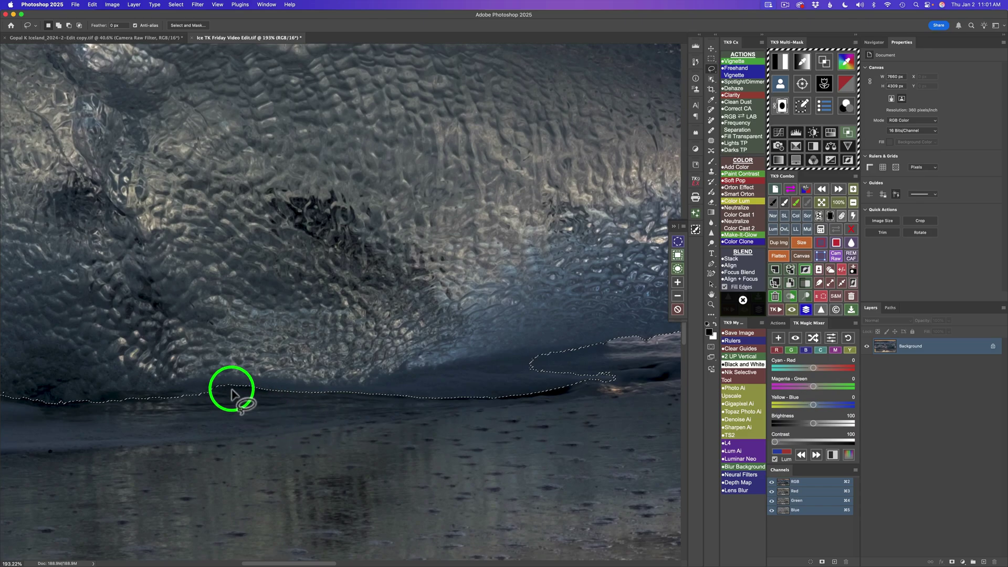
pyautogui.click(678, 241)
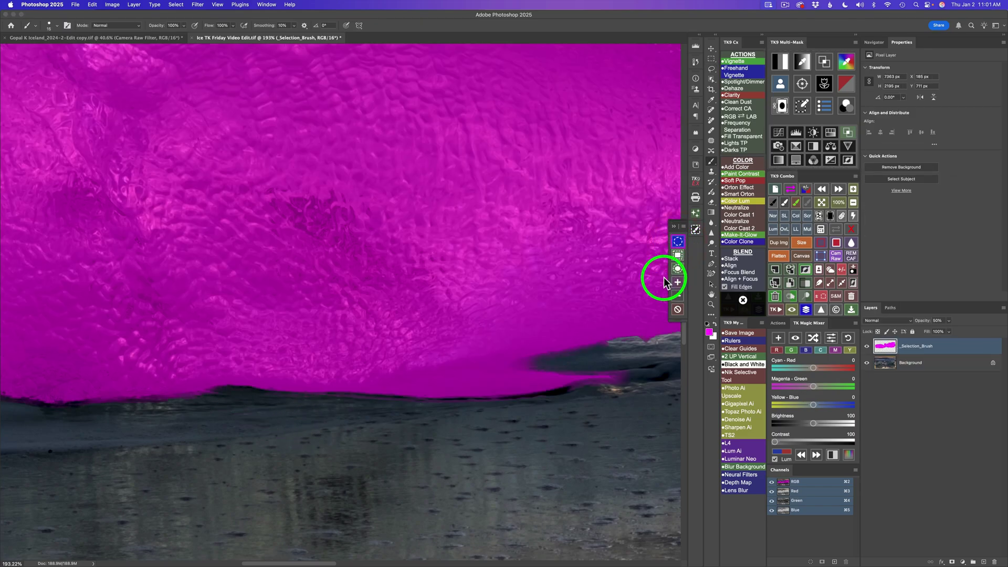
pyautogui.click(677, 295)
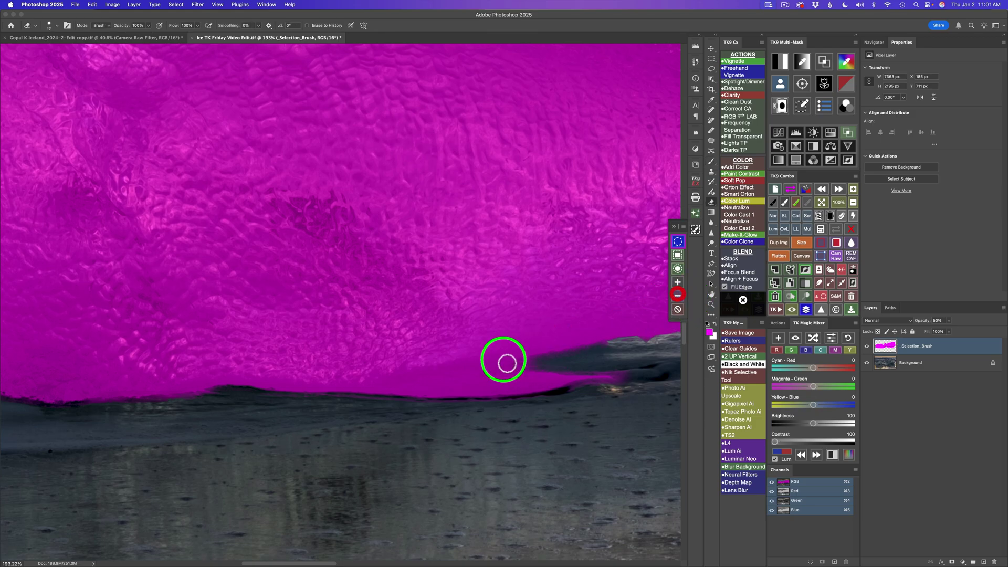
pyautogui.moveTo(279, 418); pyautogui.dragTo(293, 418)
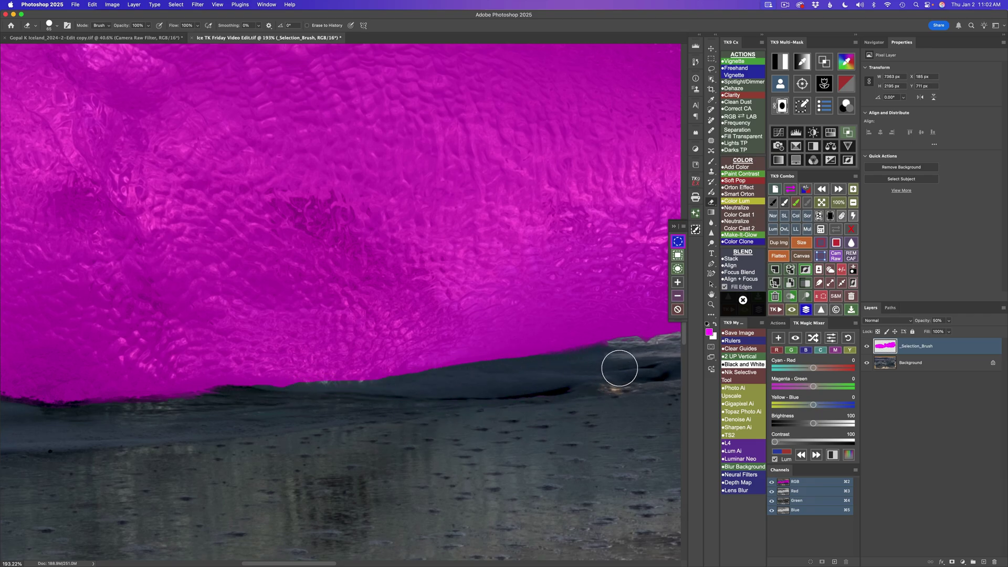
pyautogui.moveTo(404, 444); pyautogui.dragTo(684, 417)
pyautogui.moveTo(417, 419); pyautogui.dragTo(710, 450)
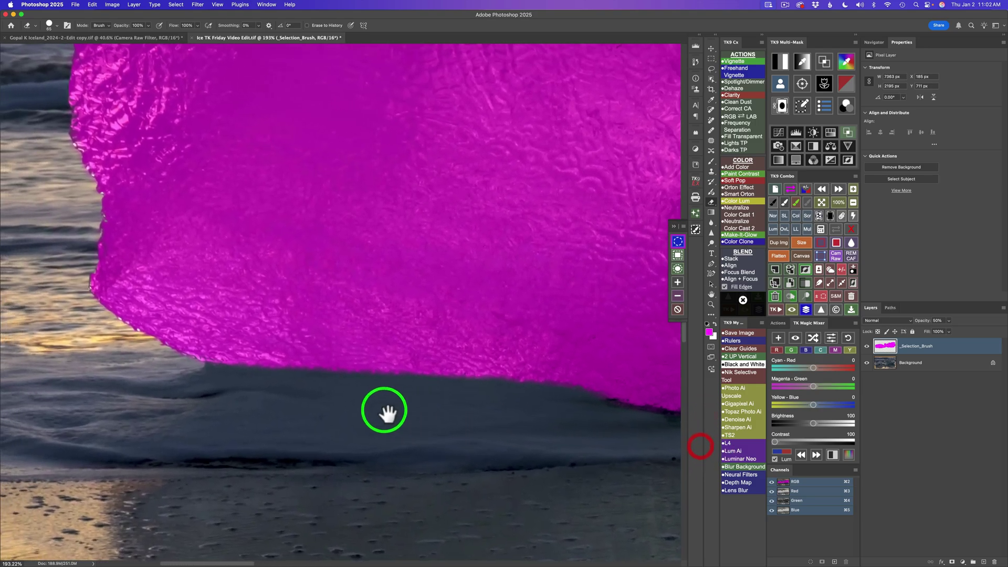
pyautogui.moveTo(383, 411); pyautogui.dragTo(466, 506)
pyautogui.moveTo(441, 291); pyautogui.dragTo(295, 404)
pyautogui.moveTo(576, 365); pyautogui.dragTo(380, 357)
pyautogui.moveTo(582, 348); pyautogui.dragTo(399, 340)
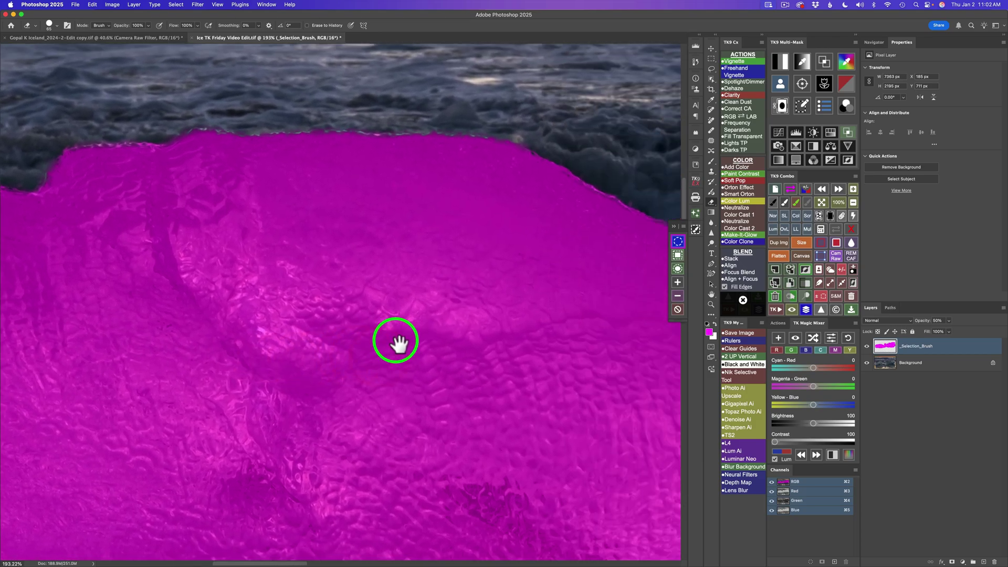
pyautogui.moveTo(488, 396); pyautogui.dragTo(373, 368)
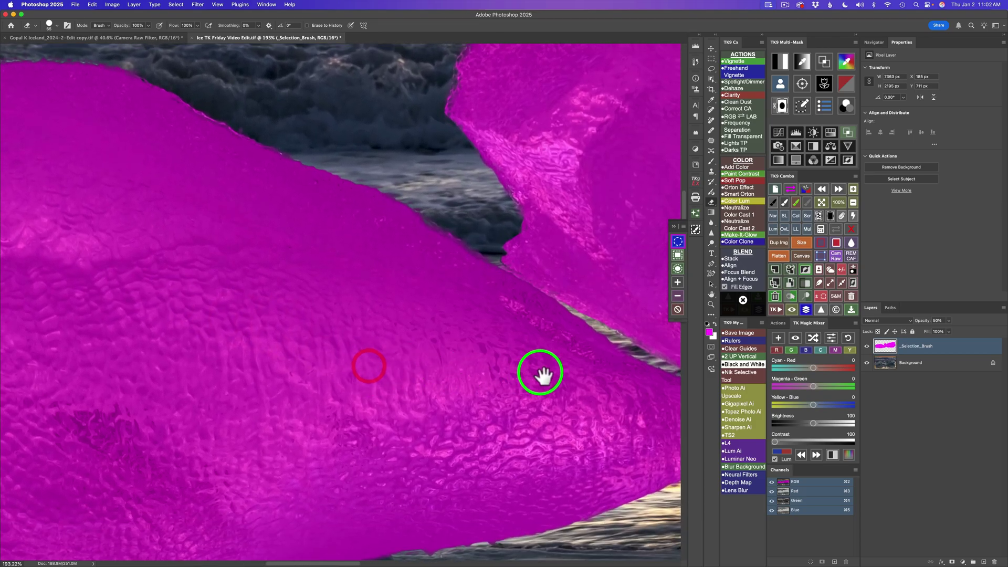
pyautogui.moveTo(540, 367)
pyautogui.mouseDown()
pyautogui.moveTo(472, 383)
pyautogui.moveTo(421, 371)
pyautogui.moveTo(303, 402)
pyautogui.moveTo(319, 519)
pyautogui.moveTo(290, 371)
pyautogui.moveTo(270, 367)
pyautogui.moveTo(411, 396)
pyautogui.moveTo(518, 358)
pyautogui.moveTo(470, 434)
pyautogui.moveTo(607, 366)
pyautogui.moveTo(367, 292)
pyautogui.moveTo(349, 228)
pyautogui.moveTo(459, 284)
pyautogui.mouseUp()
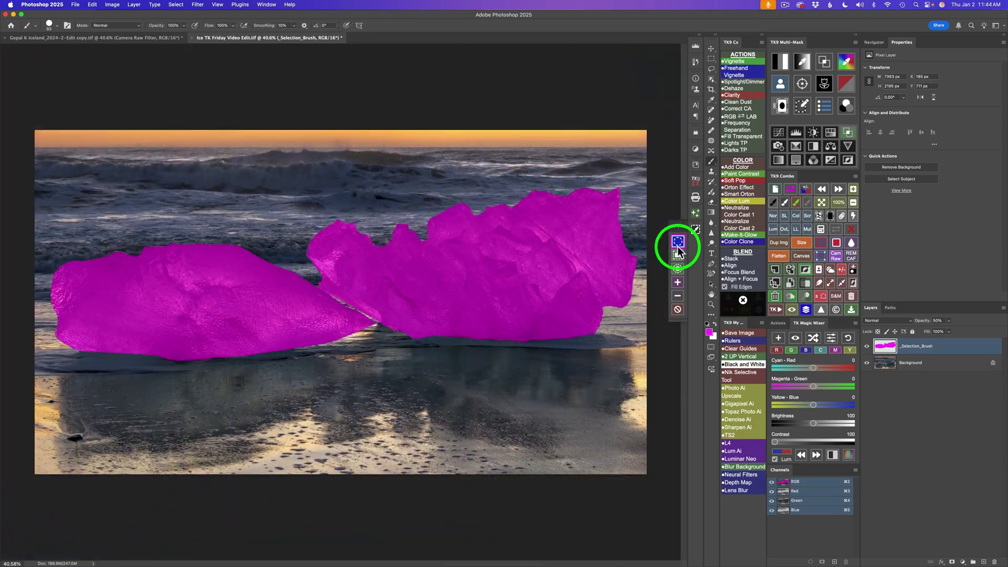
# Convert the overlay to a selection of both ice blocks and close the floating TK mask strip.
pyautogui.click(678, 241)
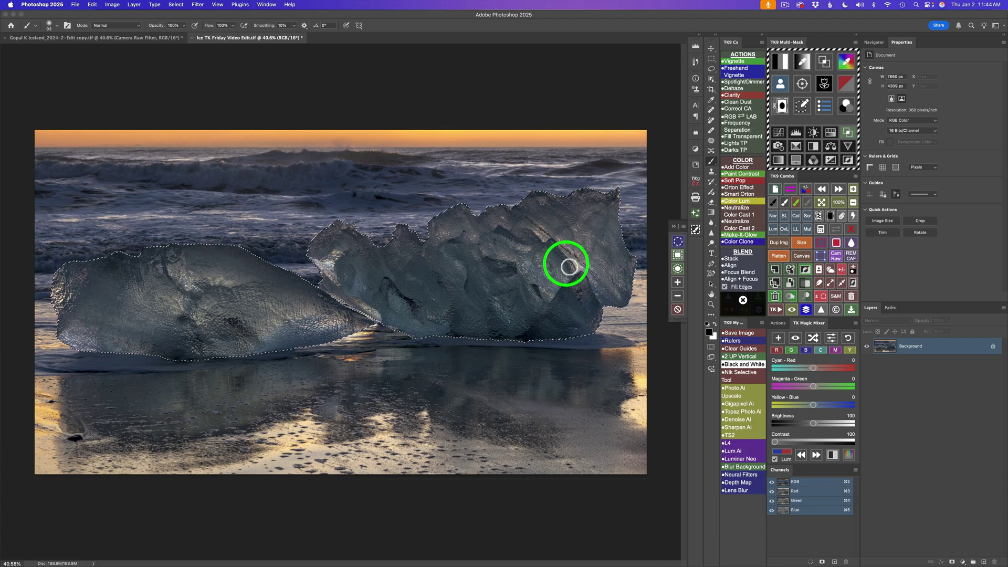
pyautogui.click(696, 231)
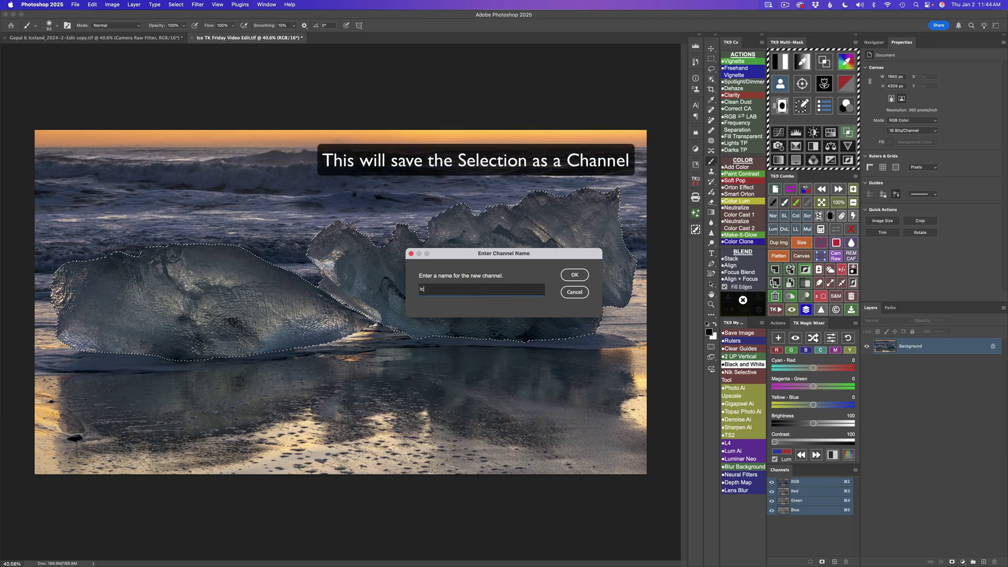
# Confirm the Ice channel, then save the inverted background selection as a channel named BG.
pyautogui.click(574, 274)
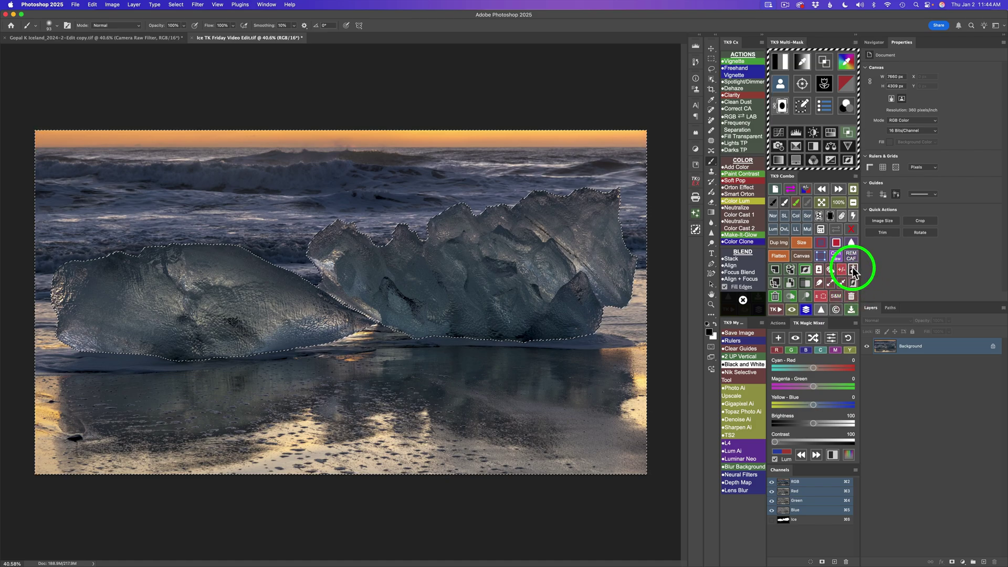
pyautogui.click(853, 269)
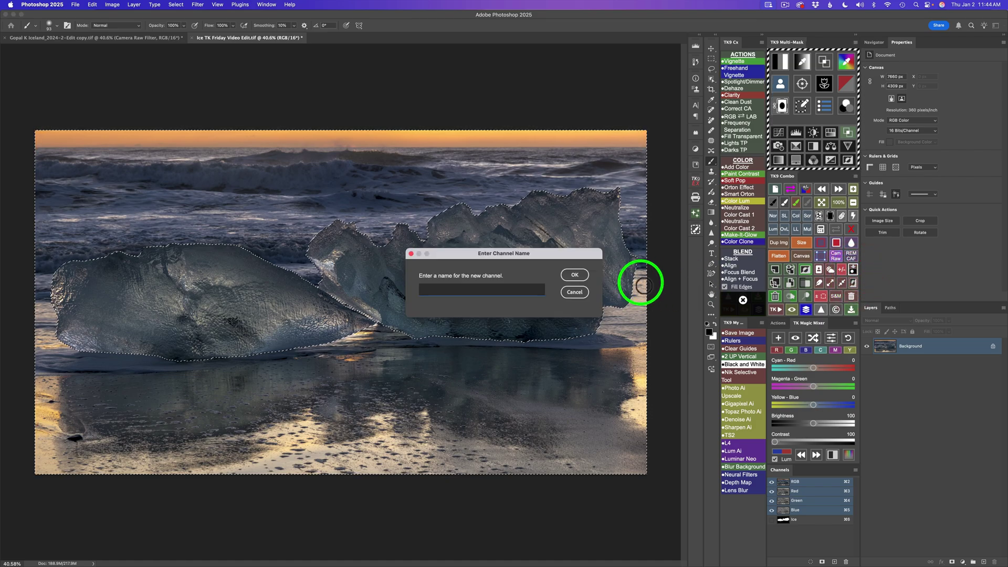
pyautogui.write('BG')
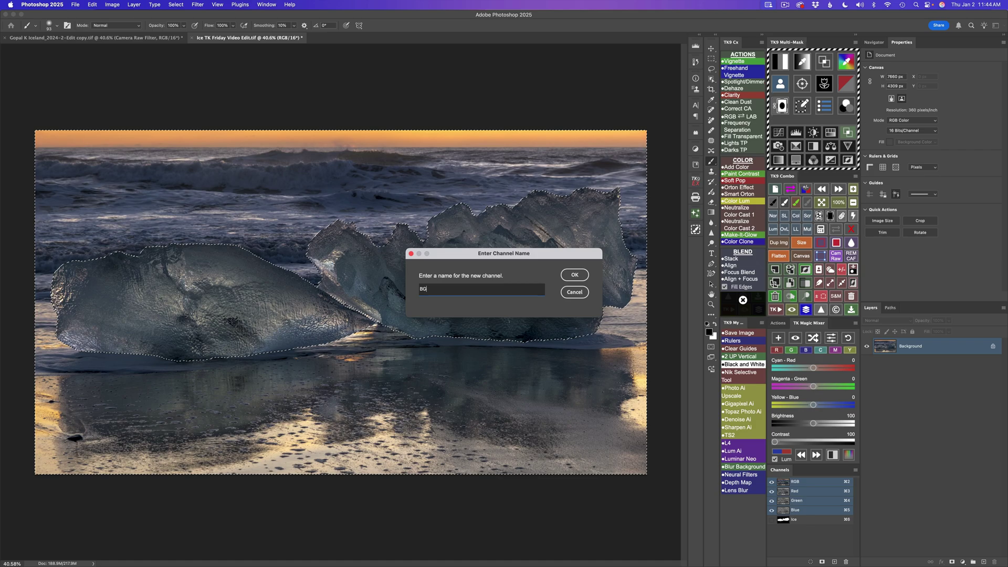
pyautogui.click(580, 275)
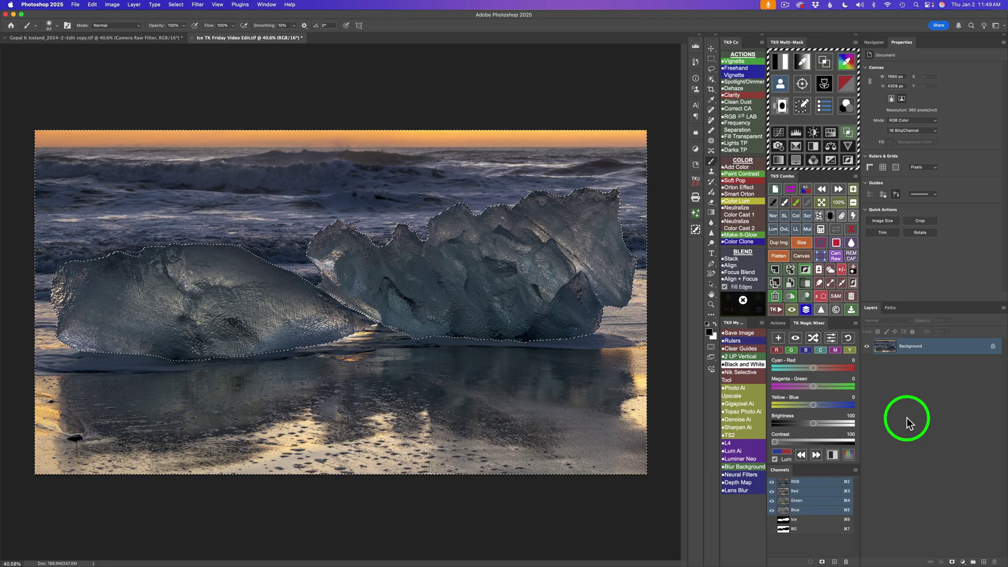
# In TK9 Multi-Mask, load the Ice mask, multiply it by a brighter-tones luminosity mask and combine them.
pyautogui.click(781, 83)
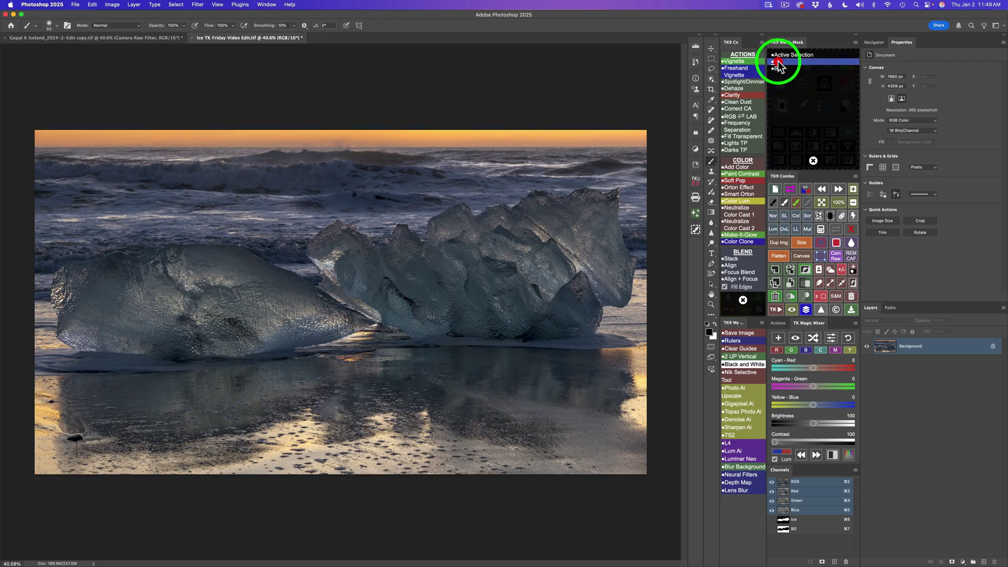
pyautogui.click(779, 62)
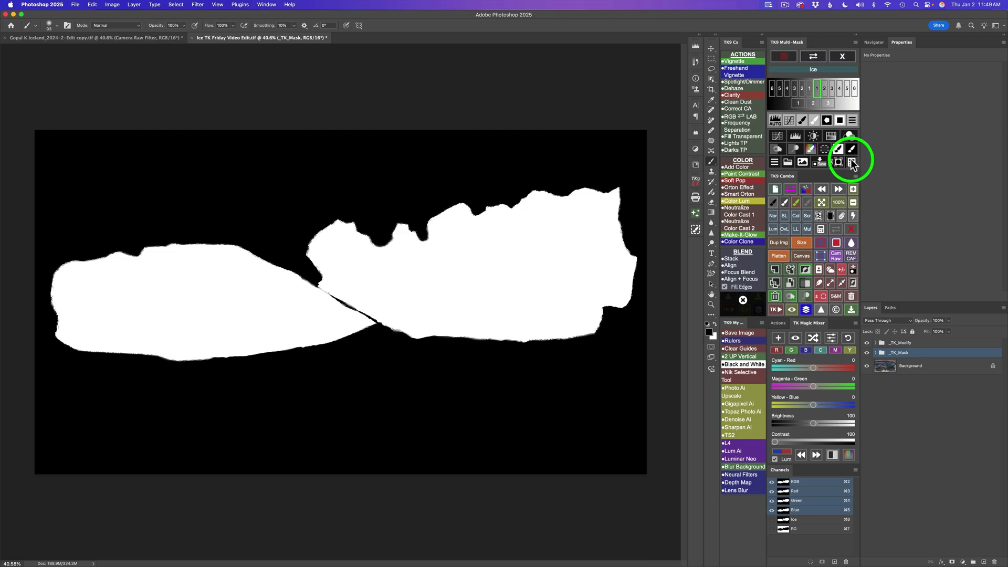
pyautogui.click(851, 163)
pyautogui.click(823, 149)
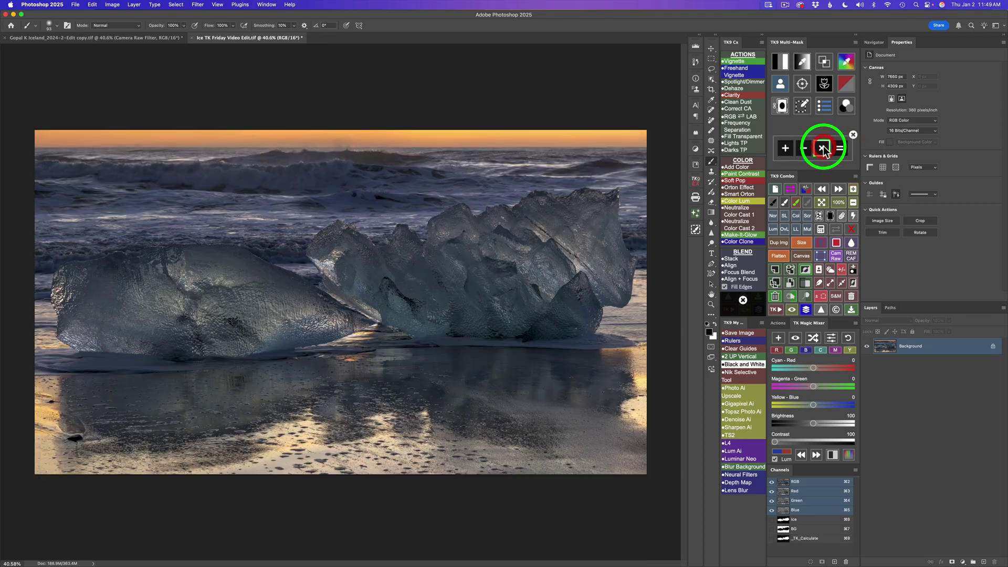
pyautogui.click(780, 62)
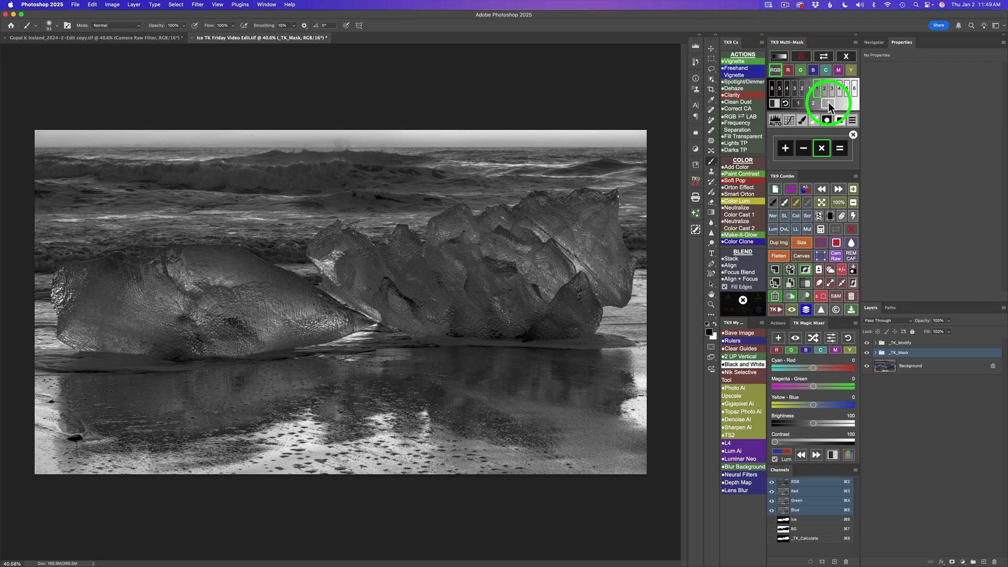
pyautogui.click(829, 102)
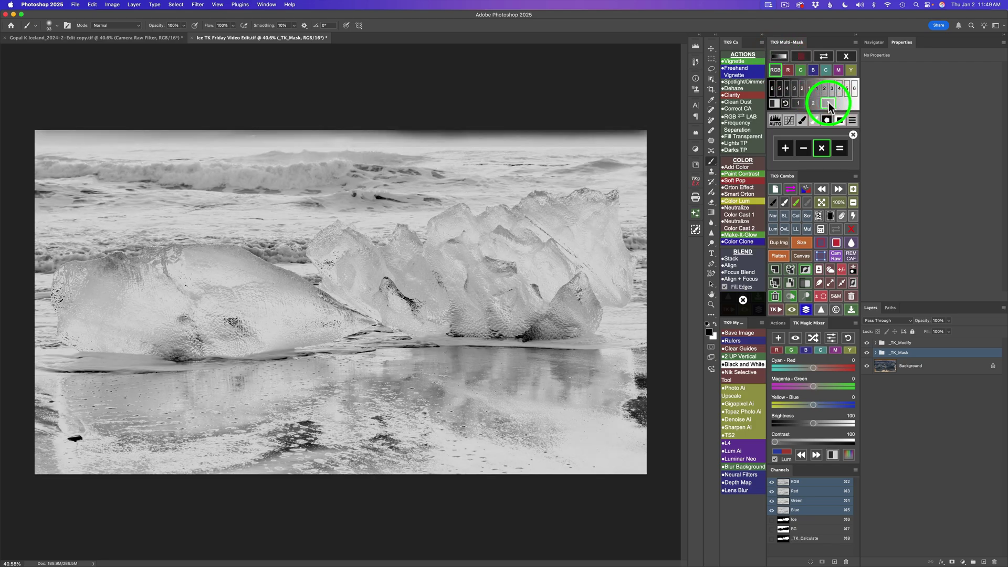
pyautogui.click(840, 149)
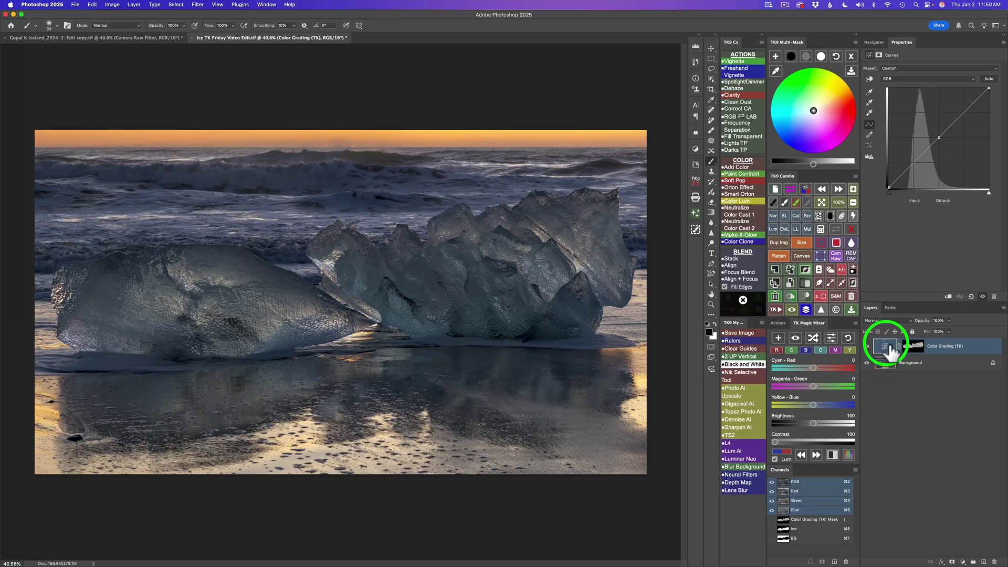
# Load the BG mask, multiply it by a brighter-tones luminosity mask, and add a Color Grading curves layer.
pyautogui.click(851, 64)
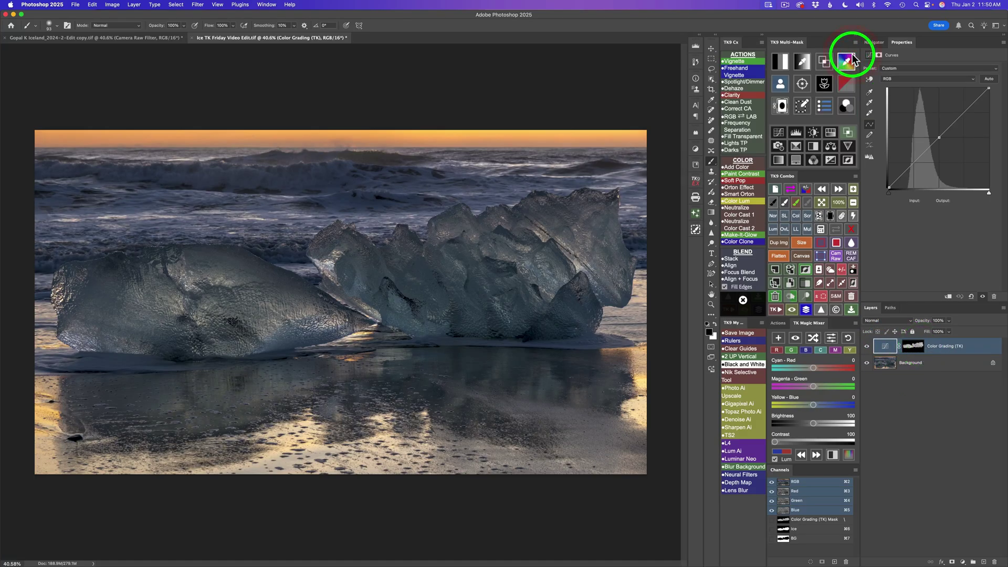
pyautogui.click(781, 85)
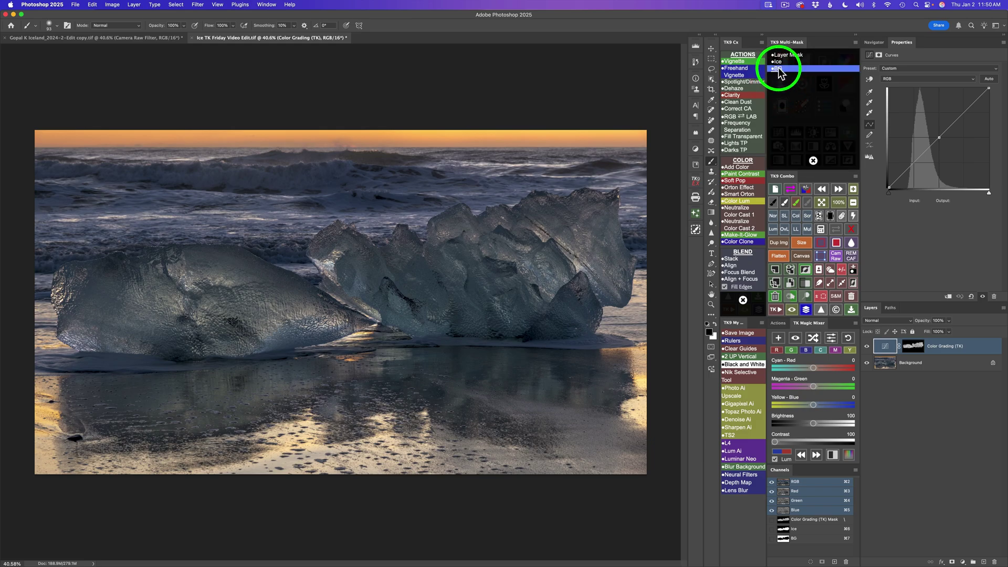
pyautogui.click(779, 69)
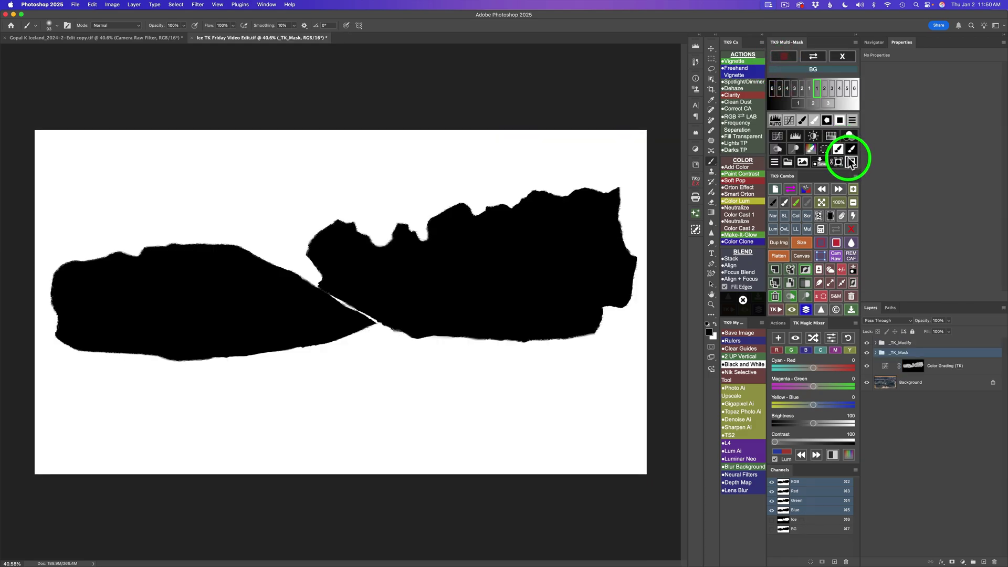
pyautogui.click(851, 163)
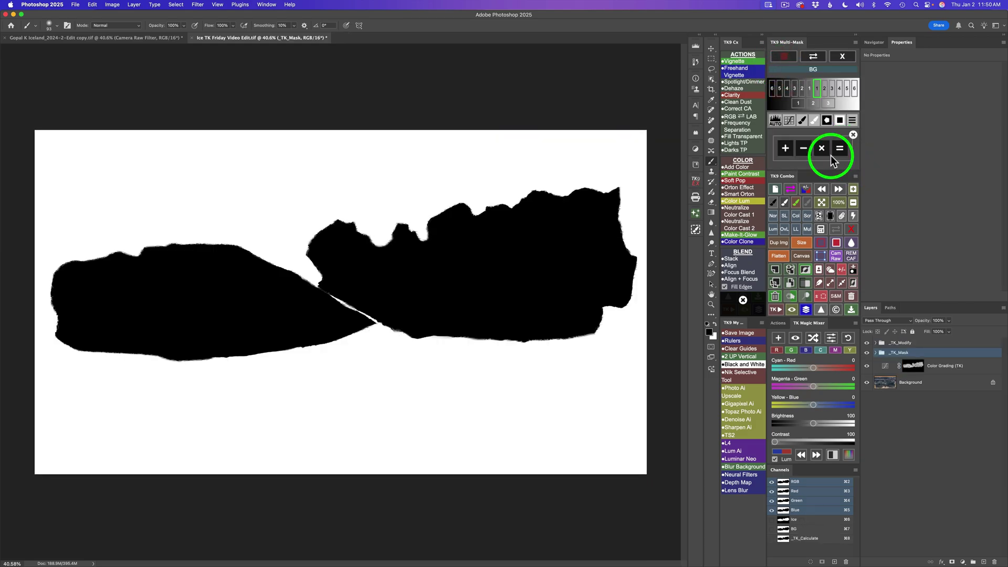
pyautogui.click(822, 149)
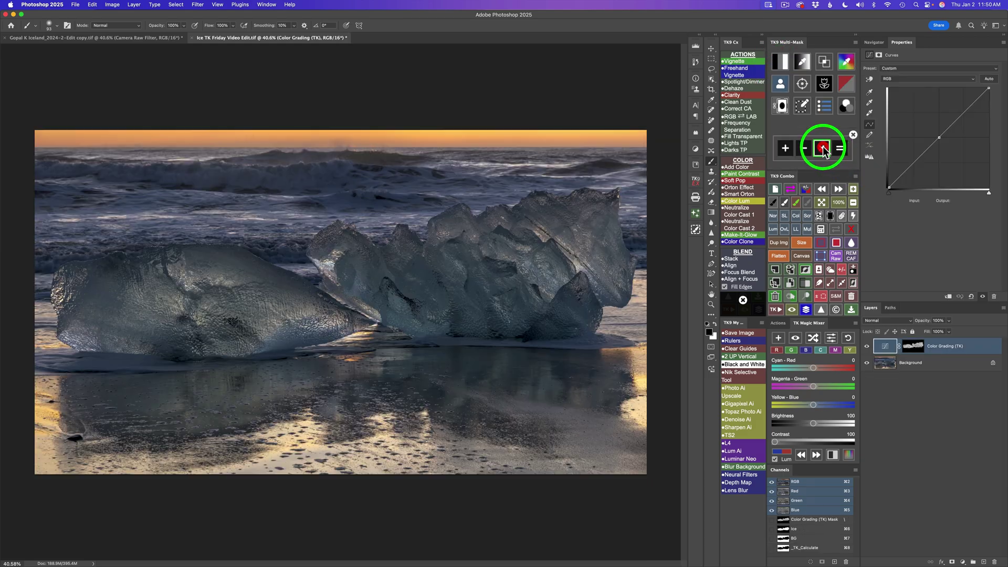
pyautogui.click(780, 63)
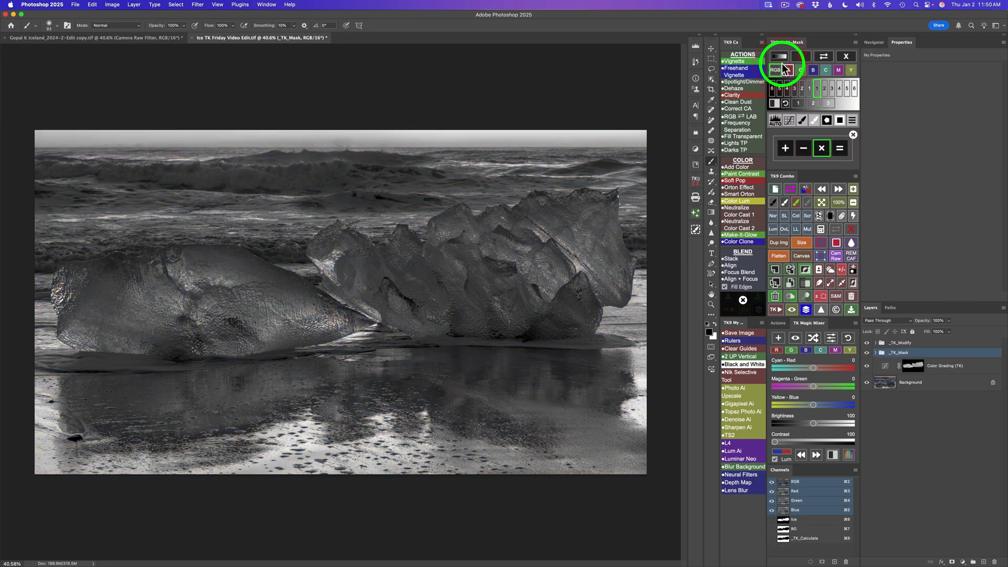
pyautogui.click(828, 103)
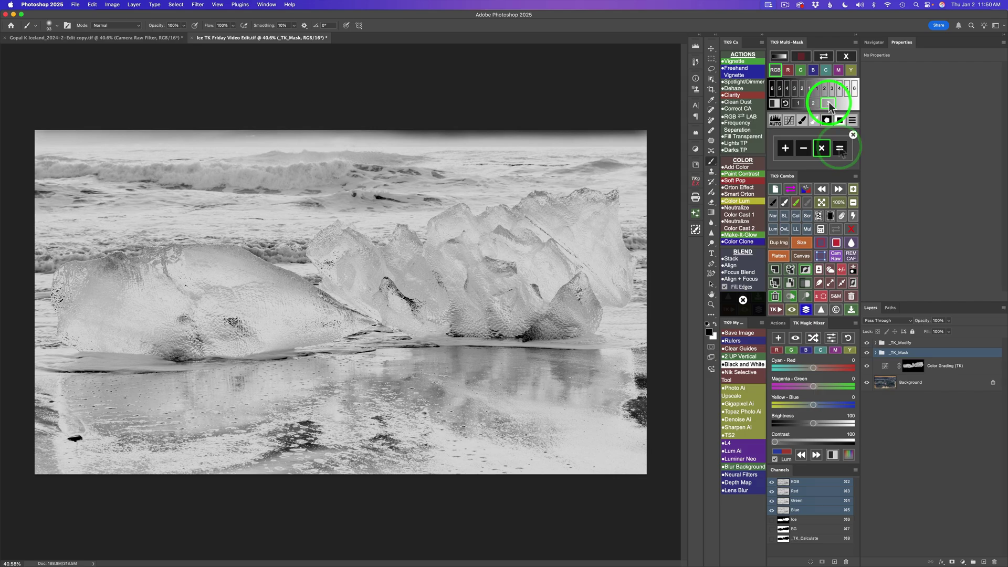
pyautogui.click(839, 148)
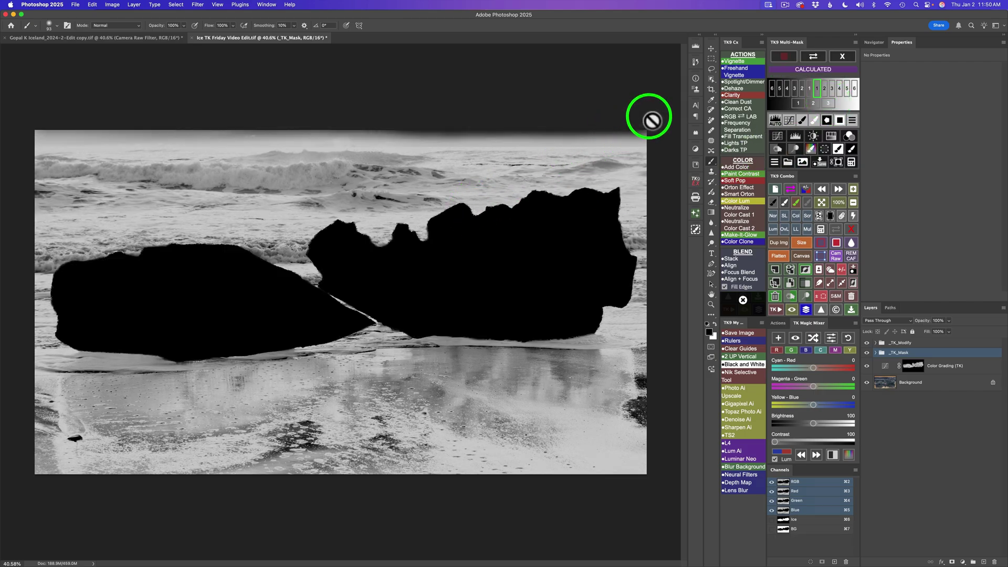
pyautogui.click(849, 135)
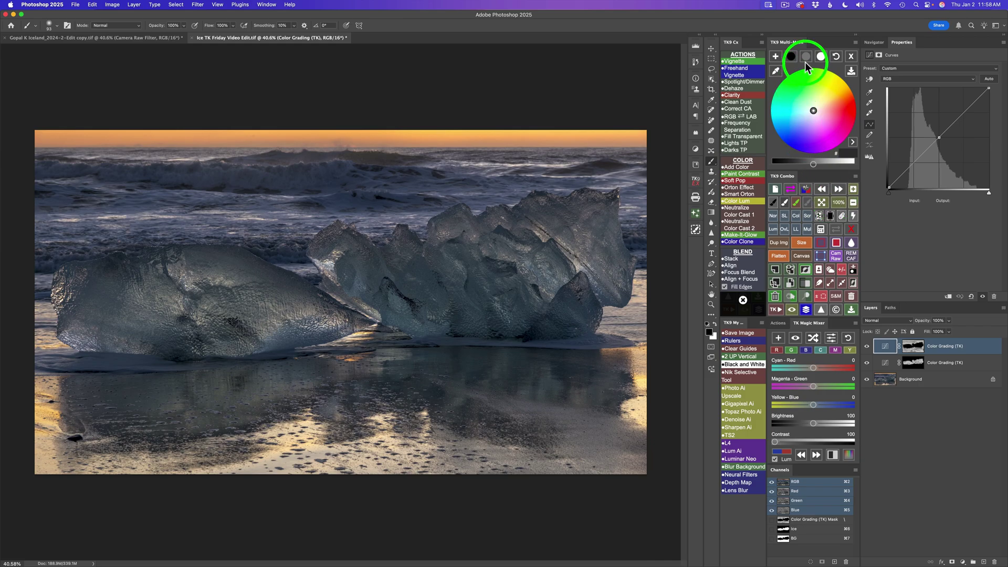
# Brighten the background midtones slightly and give them a warm golden tint.
pyautogui.click(806, 59)
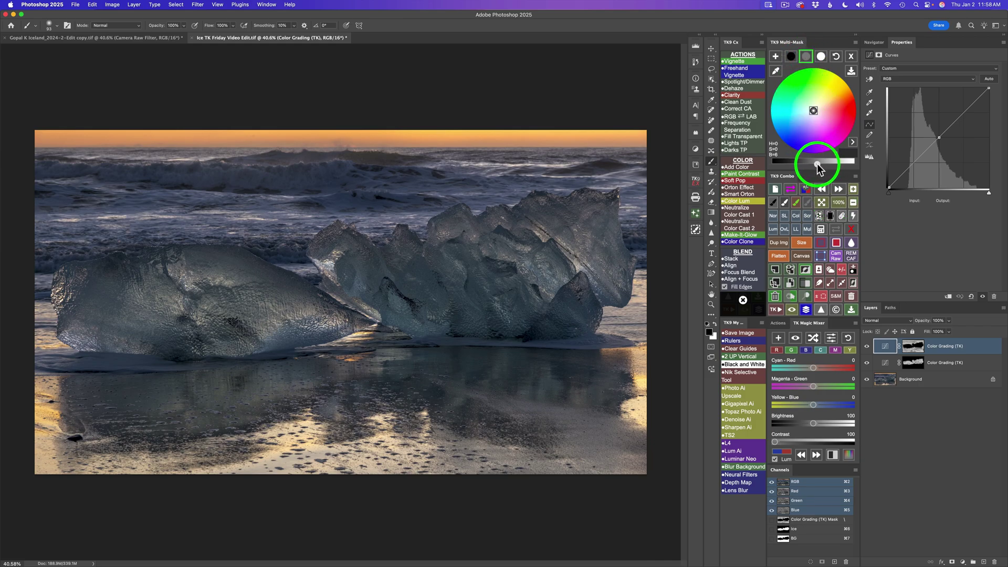
pyautogui.moveTo(820, 164); pyautogui.dragTo(823, 165)
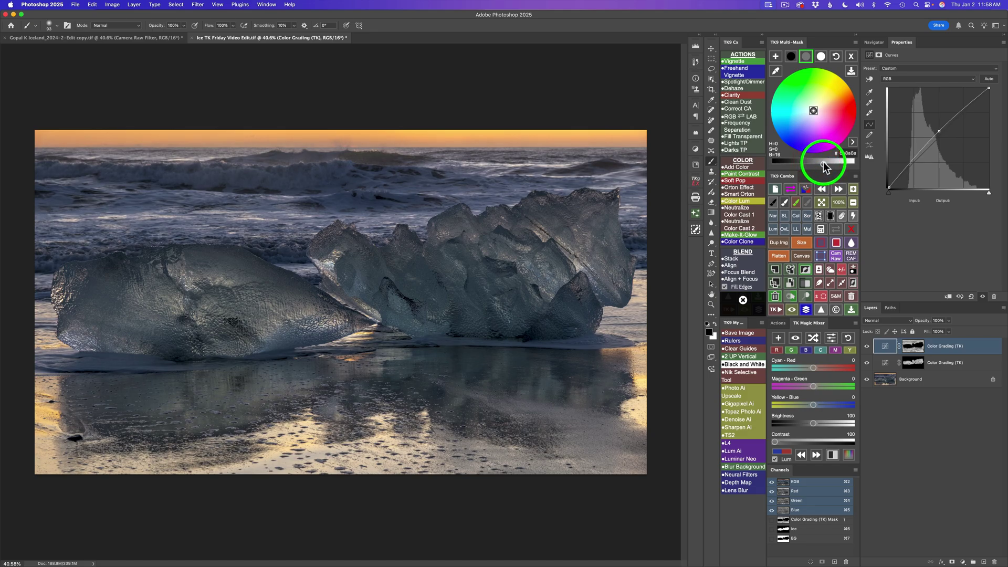
pyautogui.click(824, 100)
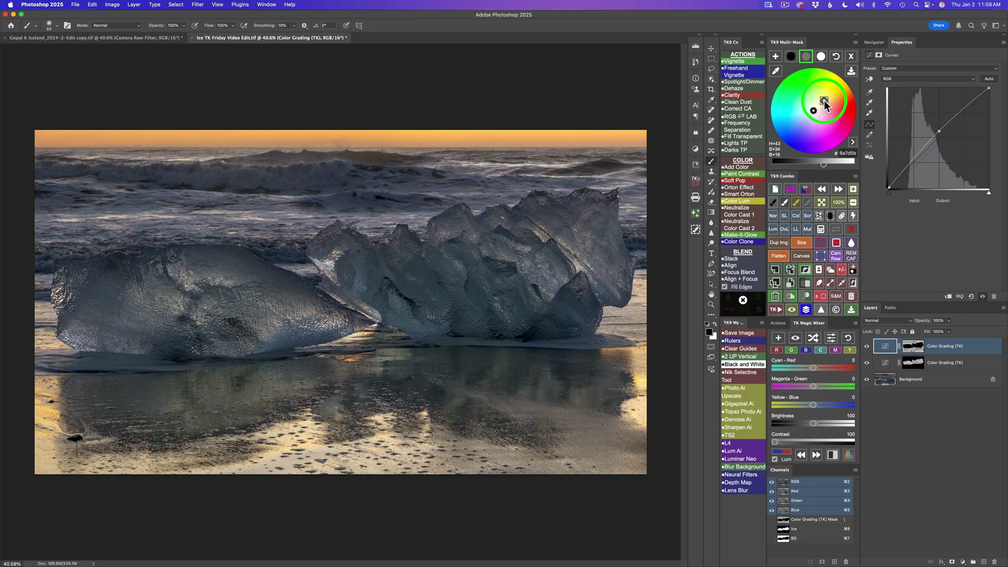
# Lift the background shadows a little and tint them cool blue.
pyautogui.click(791, 57)
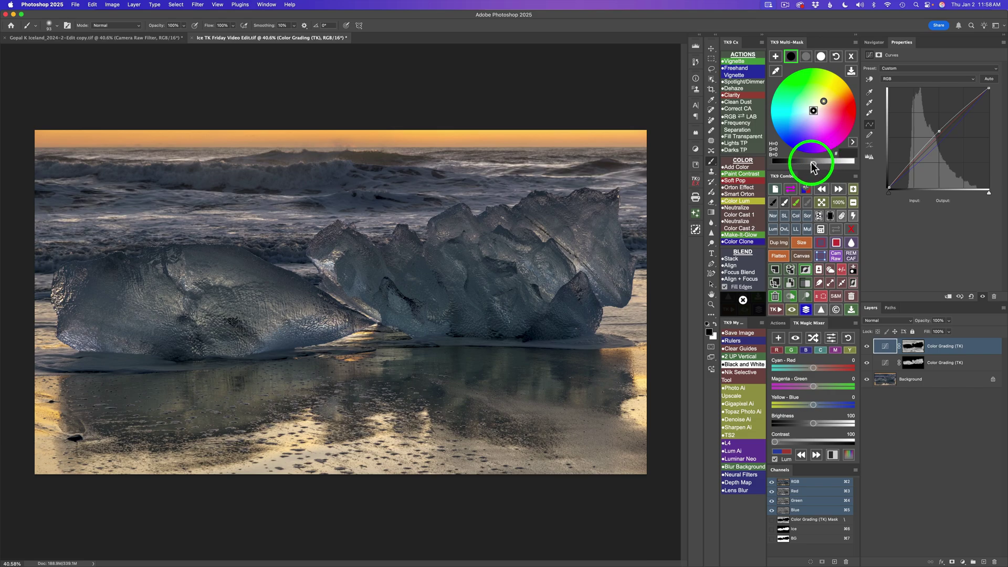
pyautogui.moveTo(812, 164); pyautogui.dragTo(791, 163)
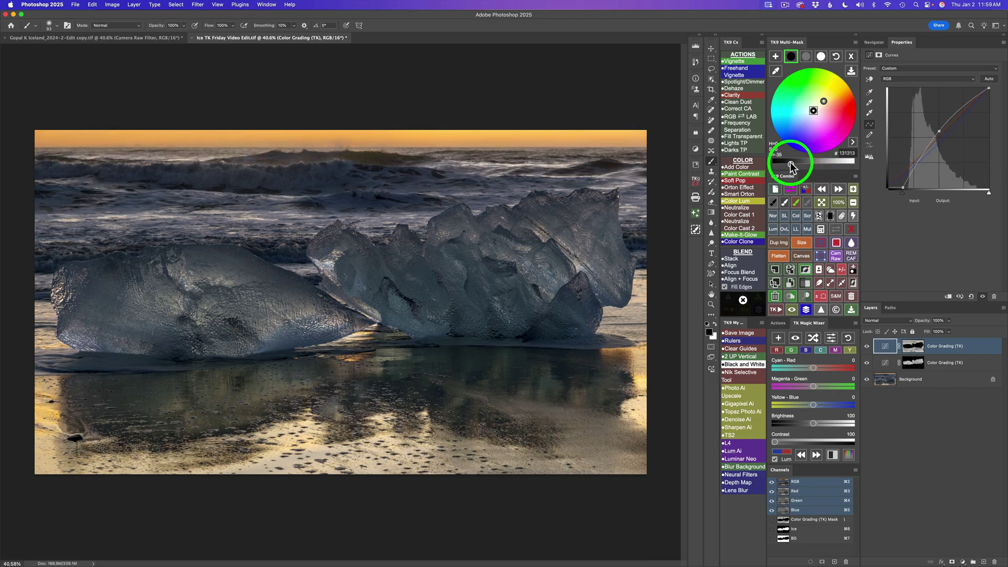
pyautogui.click(800, 120)
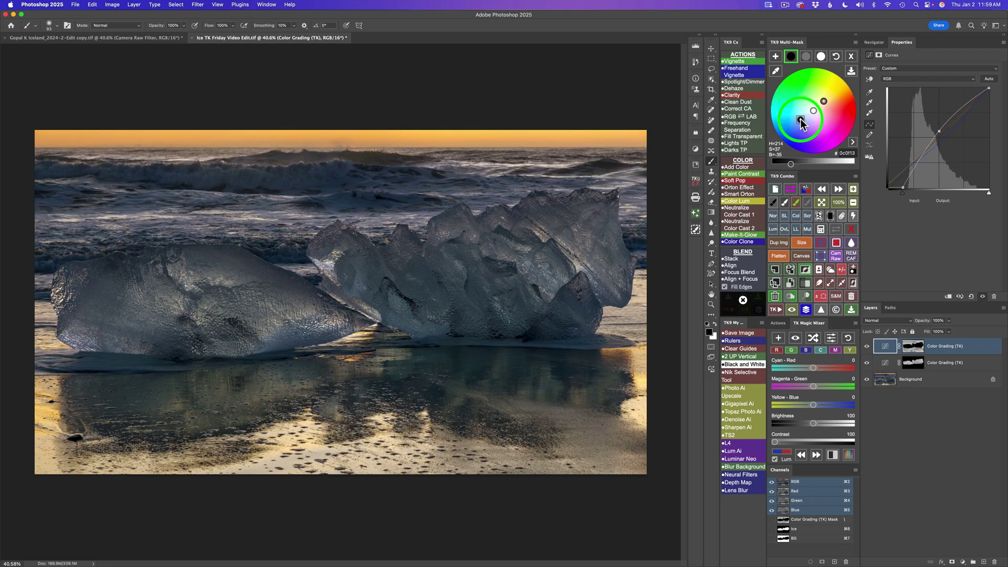
pyautogui.click(980, 362)
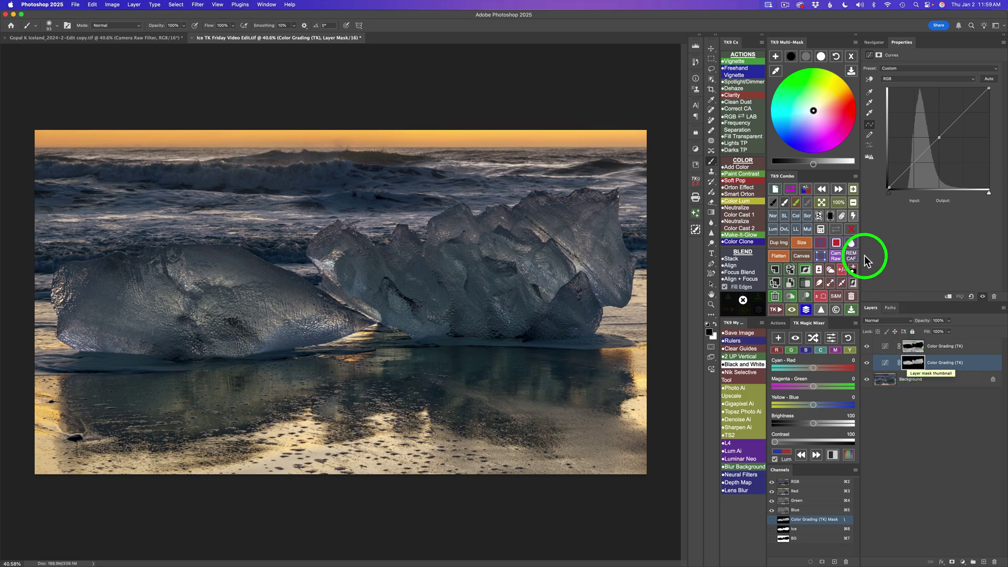
# Brighten the ice midtones and tint them pale blue.
pyautogui.click(808, 57)
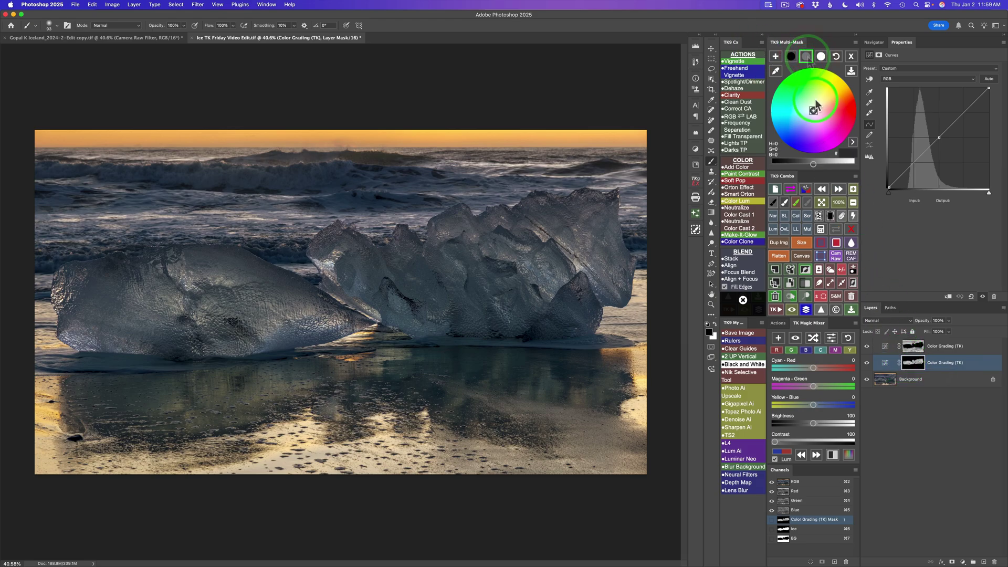
pyautogui.click(839, 165)
pyautogui.moveTo(847, 164); pyautogui.dragTo(854, 163)
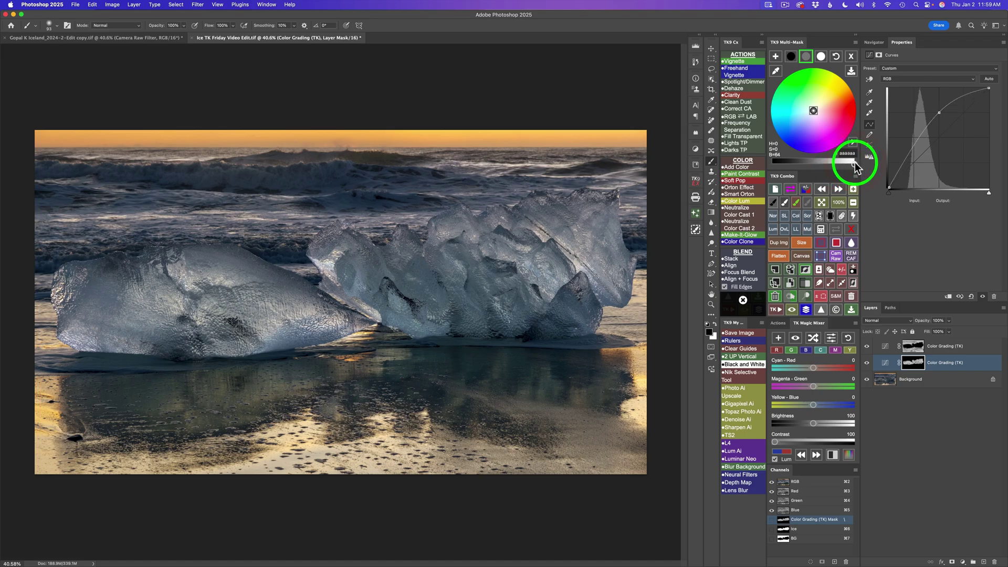
pyautogui.click(809, 114)
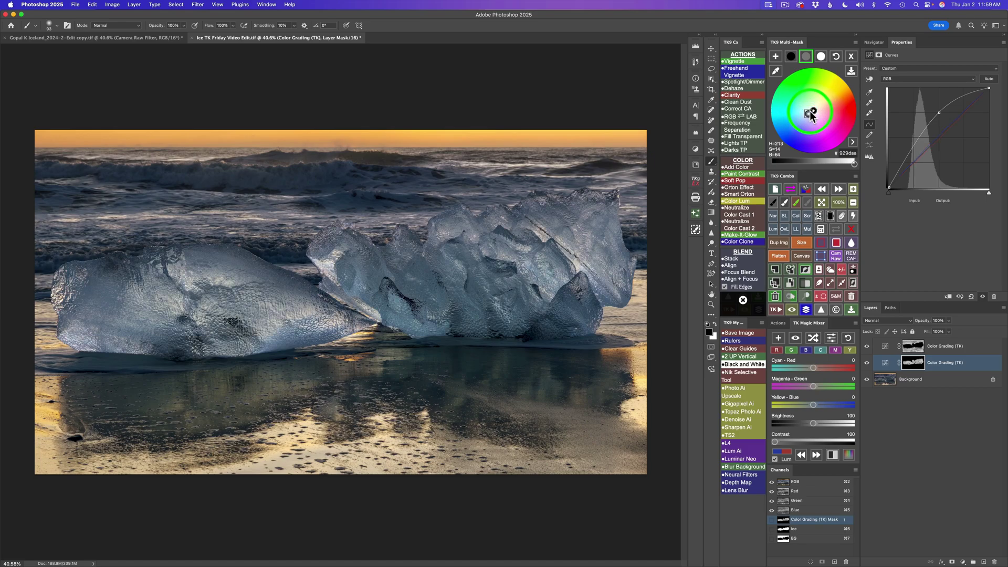
# Lift the ice shadows slightly and tint them deep blue.
pyautogui.click(813, 163)
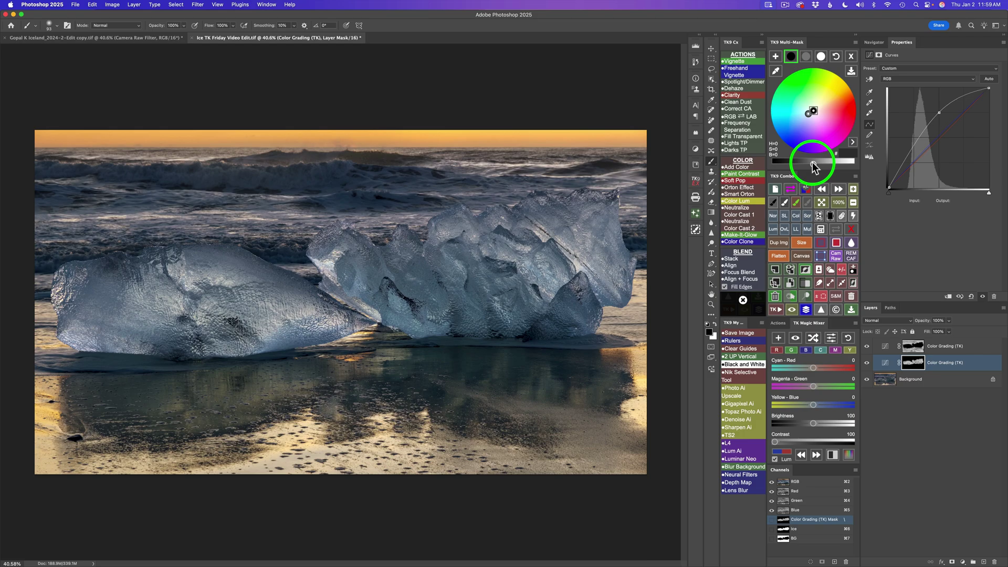
pyautogui.moveTo(812, 162); pyautogui.dragTo(797, 135)
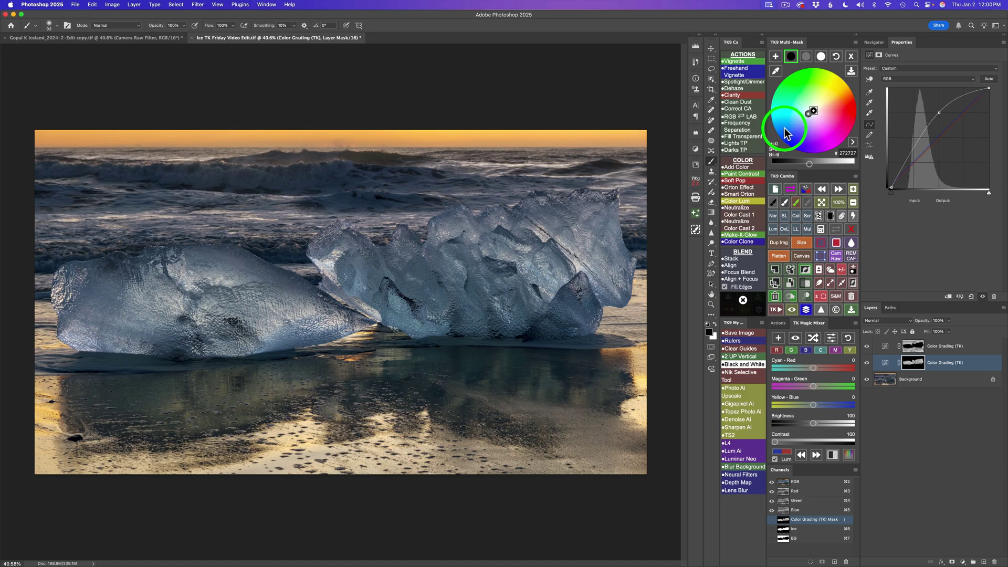
pyautogui.click(784, 128)
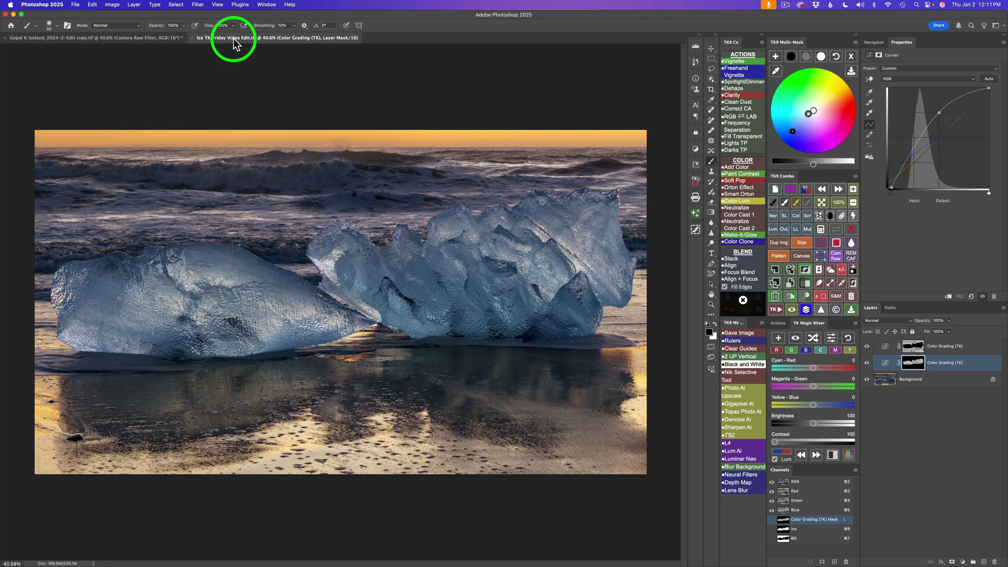
pyautogui.click(852, 55)
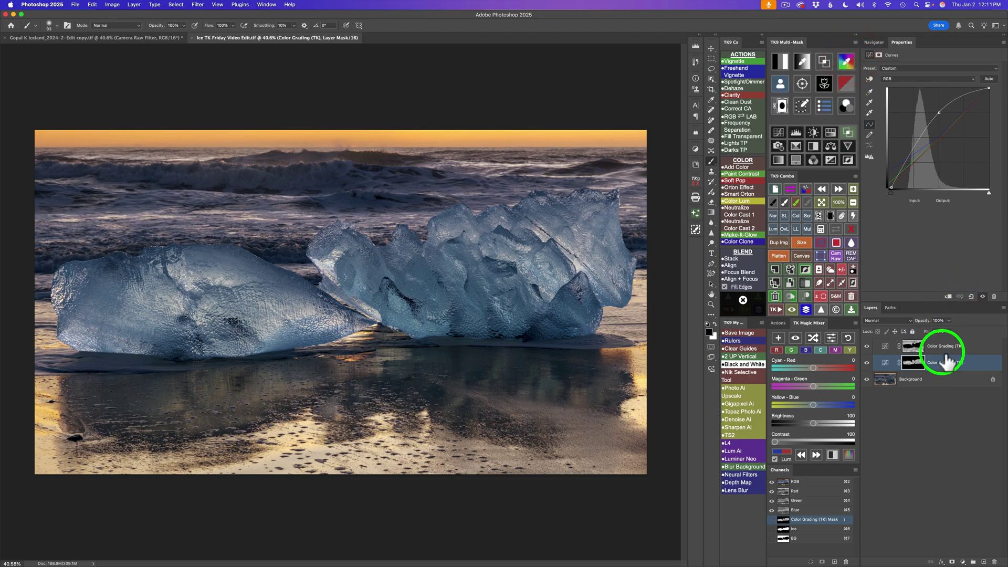
pyautogui.click(780, 62)
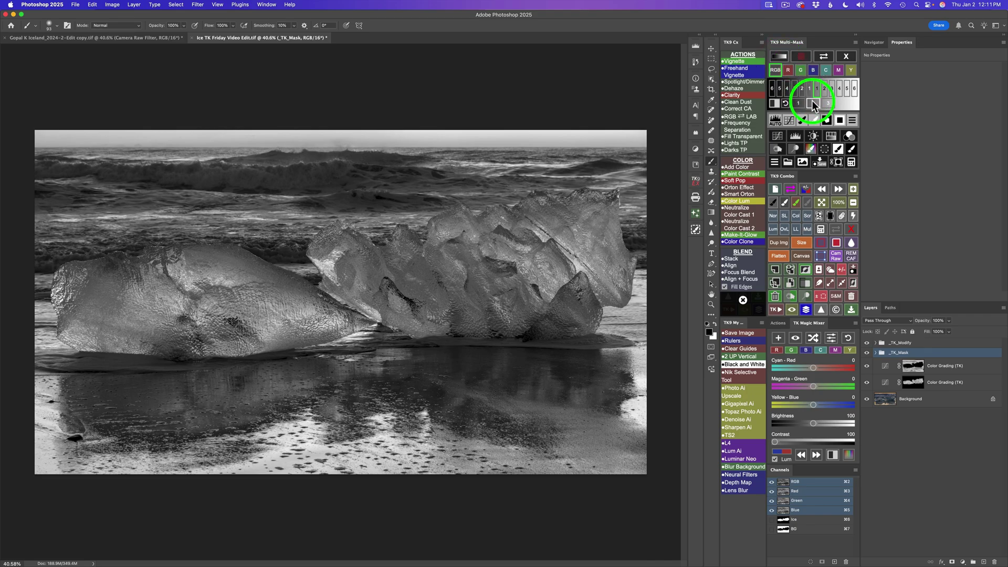
# Add a Curves layer through a zone-2 luminosity mask using the Strong Contrast (RGB) preset.
pyautogui.click(815, 102)
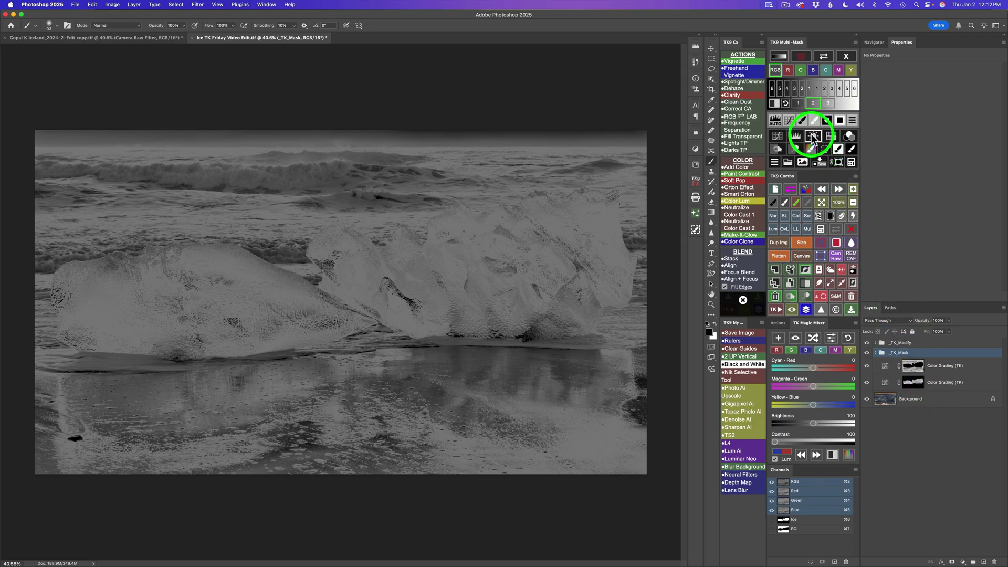
pyautogui.click(778, 137)
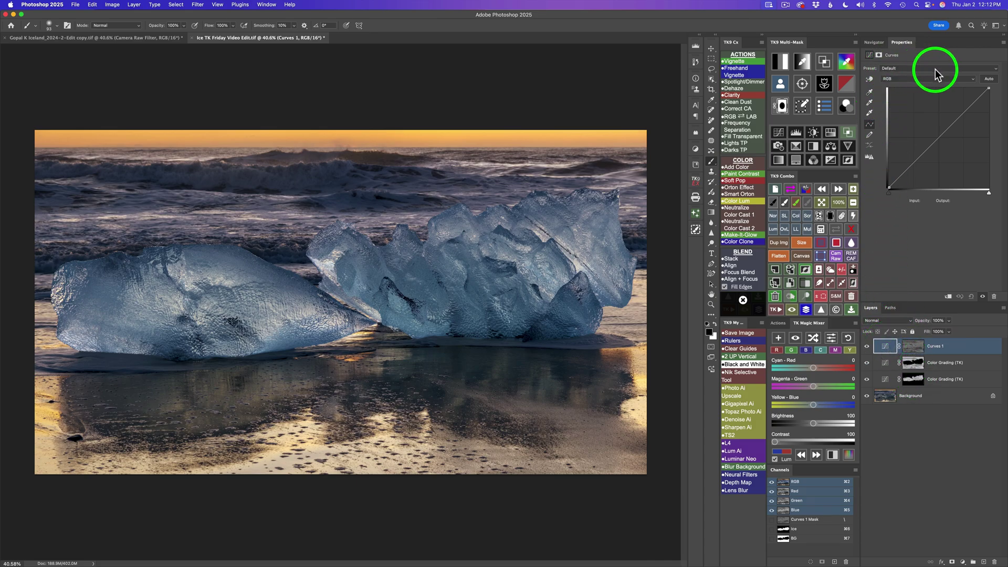
pyautogui.click(996, 68)
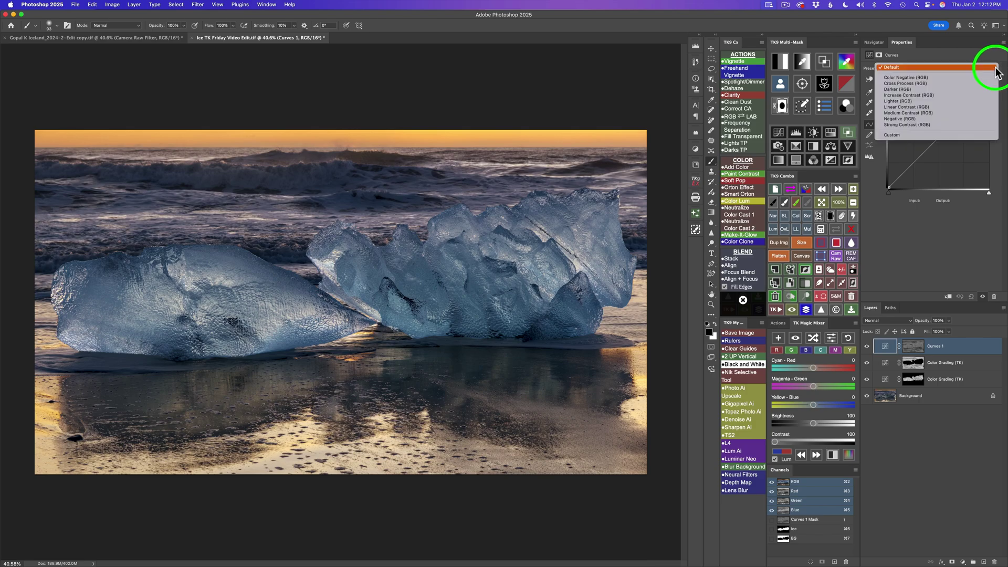
pyautogui.click(899, 124)
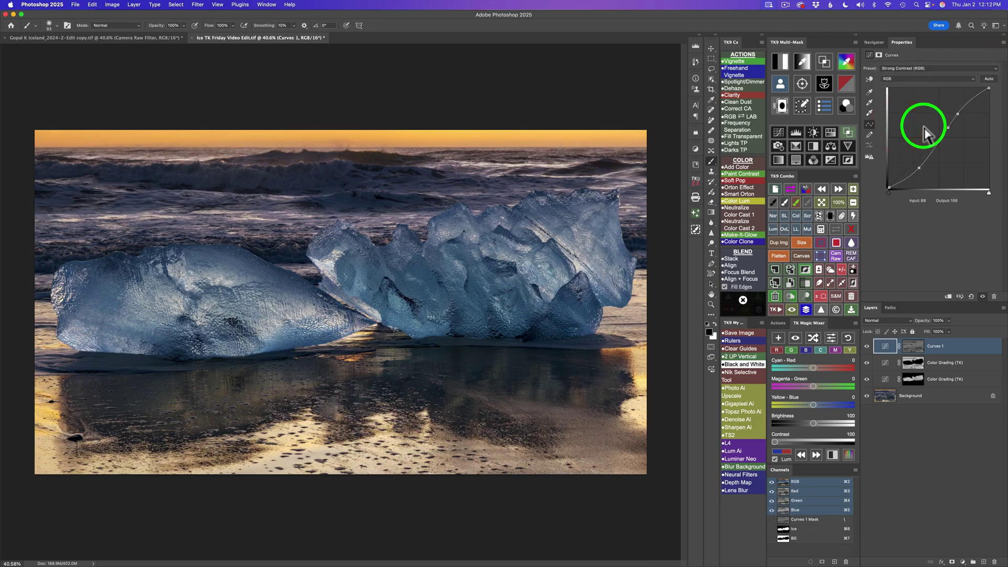
# Lower the contrast curve's opacity to 61% and toggle it off and on to compare.
pyautogui.click(948, 320)
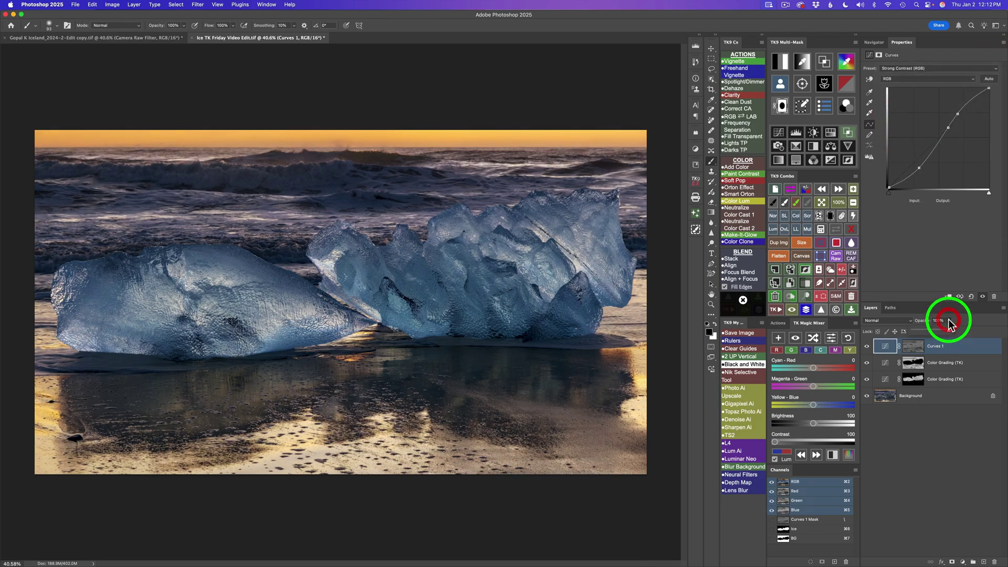
pyautogui.moveTo(936, 330); pyautogui.dragTo(930, 331)
pyautogui.click(867, 346)
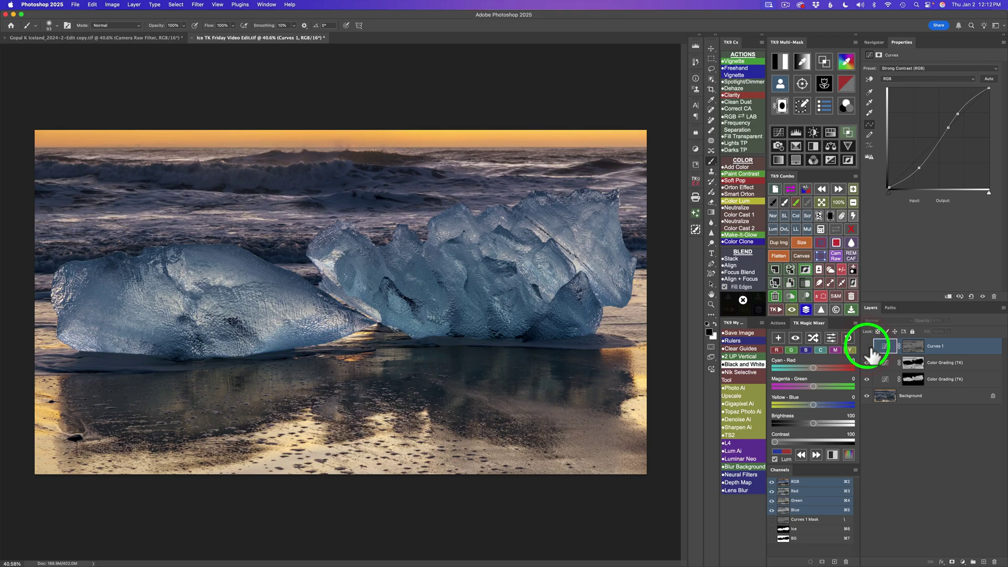
pyautogui.click(866, 346)
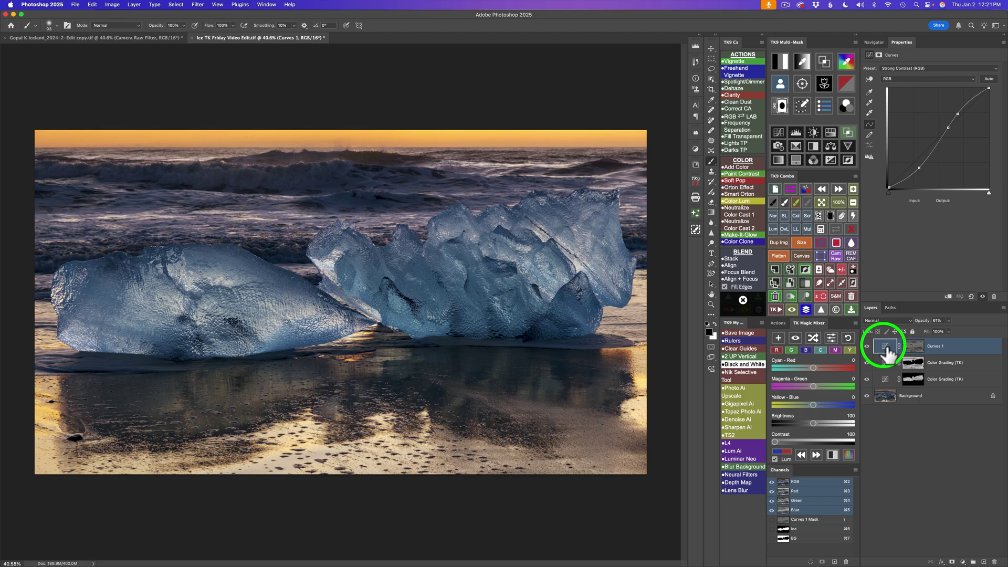
# Create a zone-1 luminosity-masked Curves 2 layer in Screen mode and compare it on and off.
pyautogui.click(781, 61)
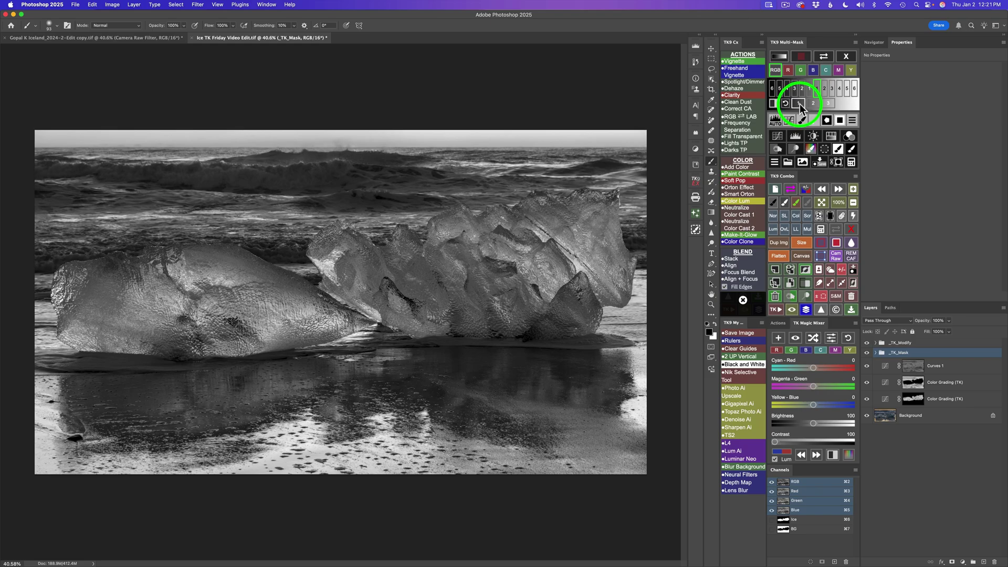
pyautogui.click(799, 104)
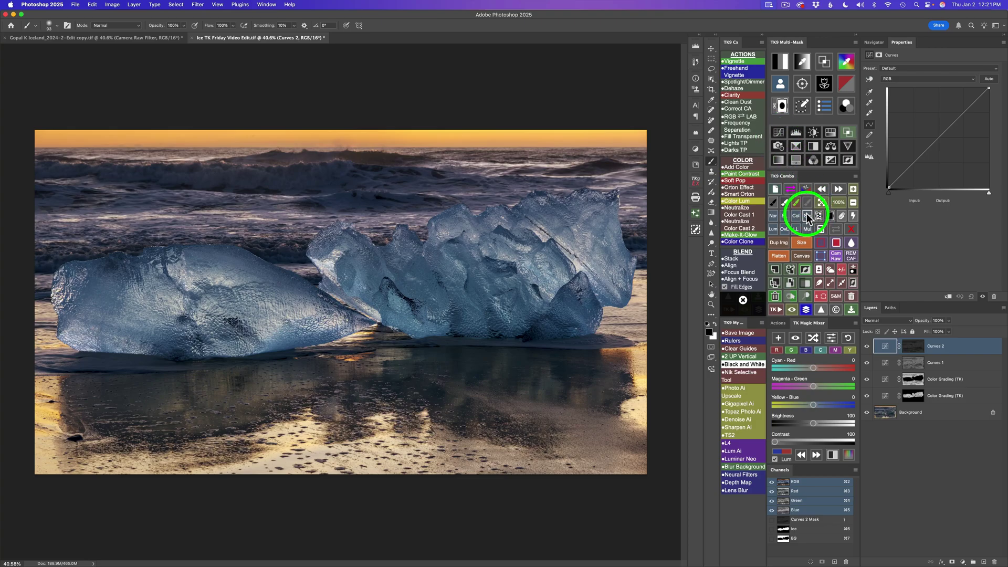
pyautogui.click(808, 214)
pyautogui.click(868, 347)
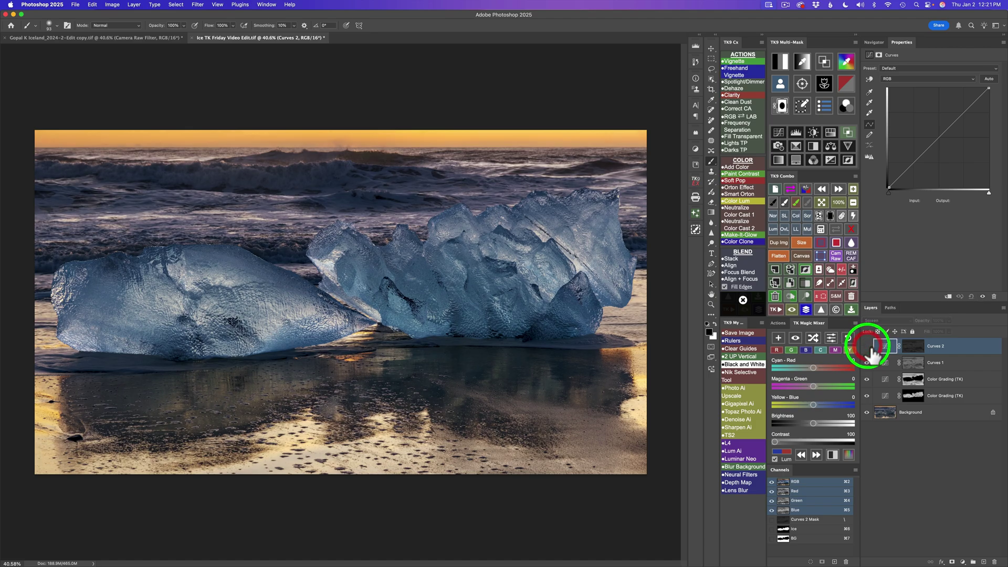
pyautogui.click(868, 347)
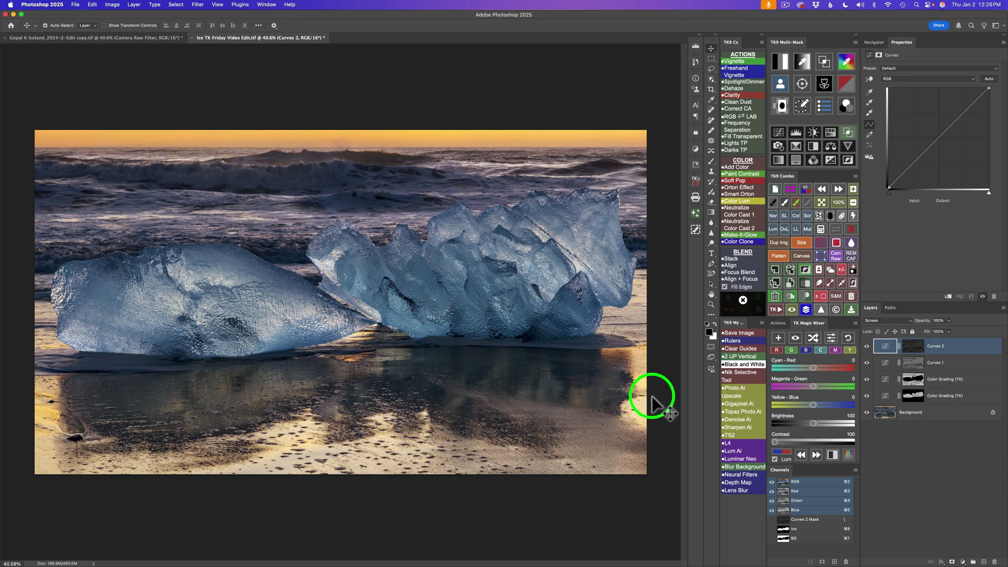
# Build a zone-2 luminosity mask and turn it into a Multiply Brush layer.
pyautogui.click(780, 58)
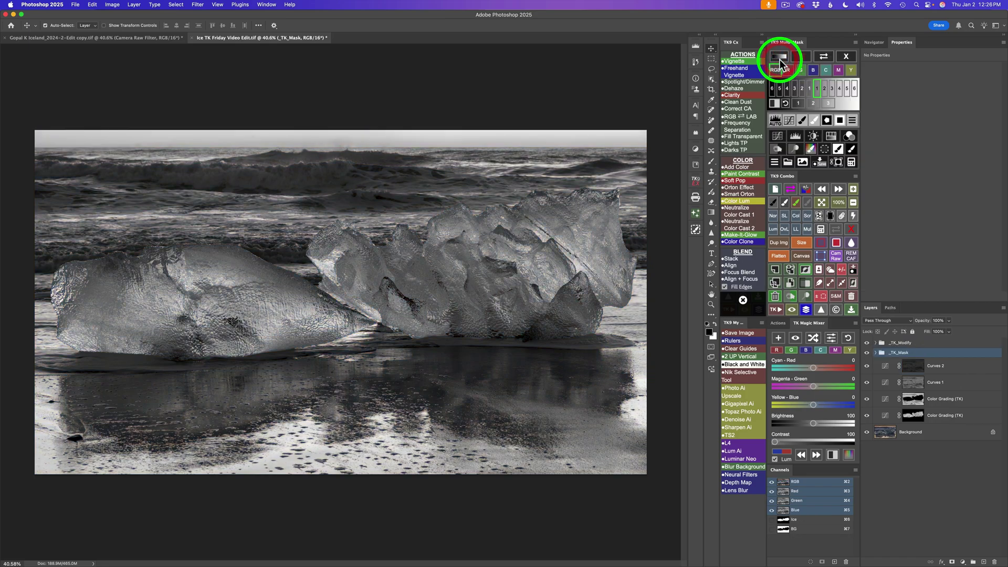
pyautogui.click(824, 89)
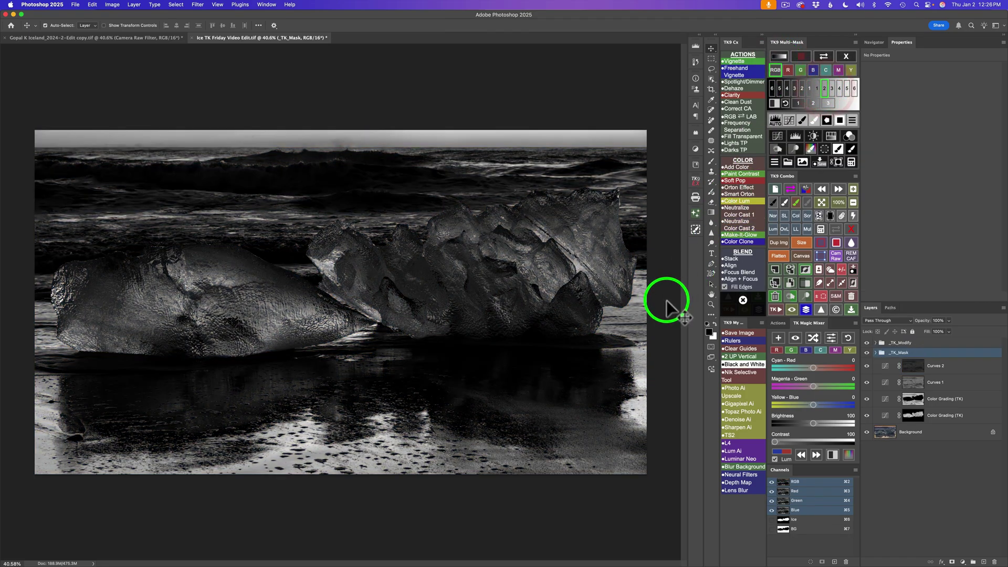
pyautogui.click(775, 163)
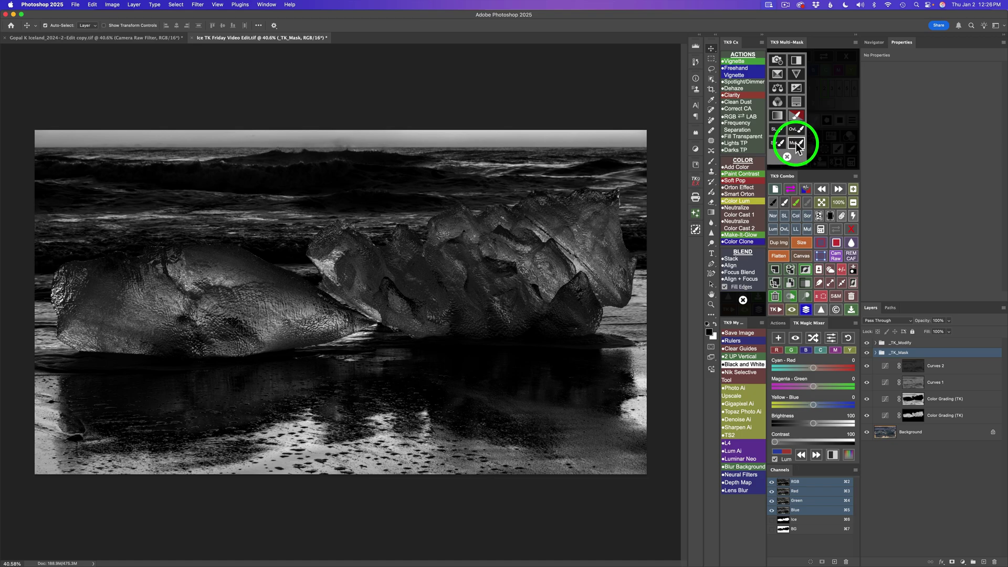
pyautogui.click(797, 145)
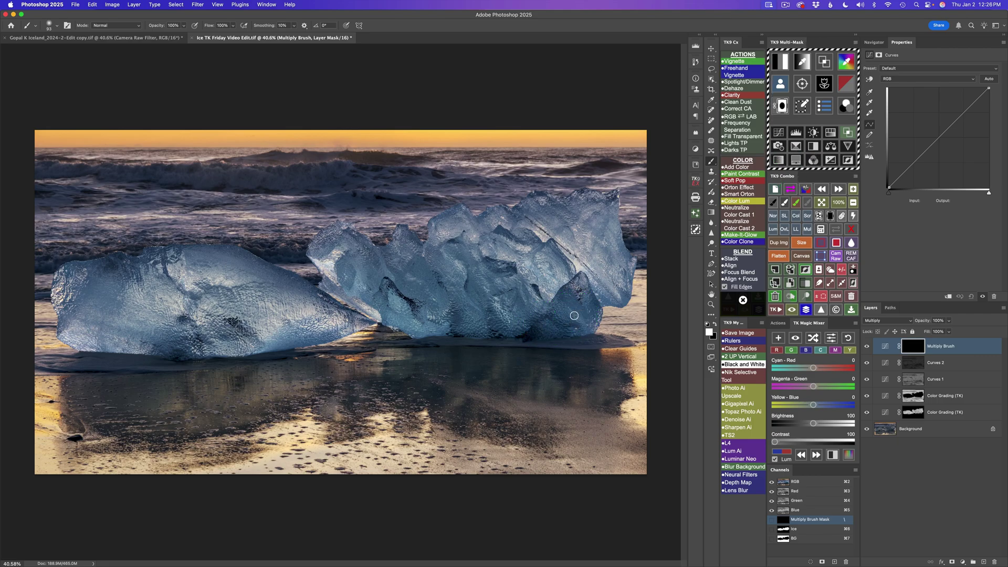
# At 50% brush opacity, paint darkening over the sand reflection and ice base with 415–1412 px brushes.
pyautogui.moveTo(184, 25); pyautogui.dragTo(176, 31)
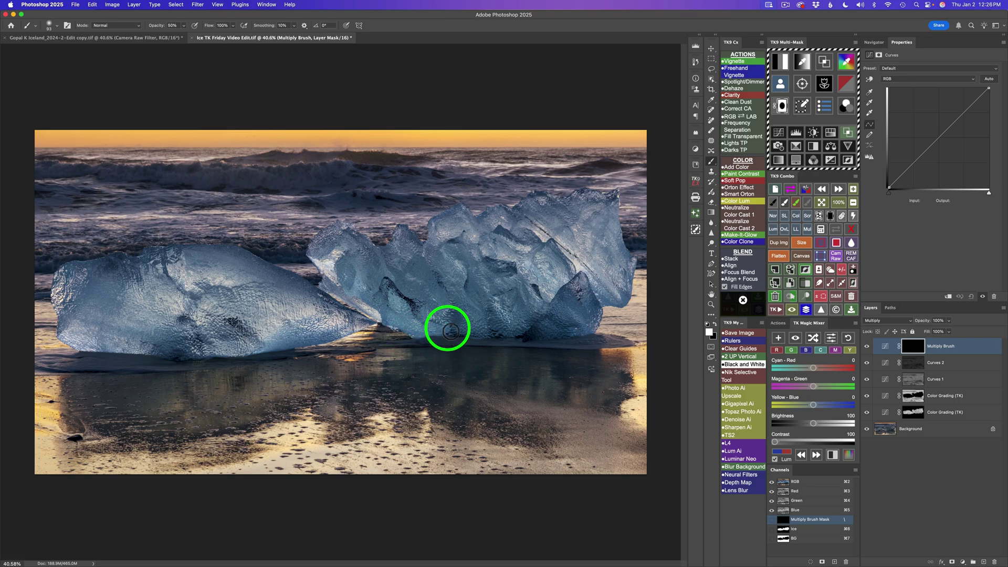
pyautogui.moveTo(538, 369); pyautogui.dragTo(567, 375)
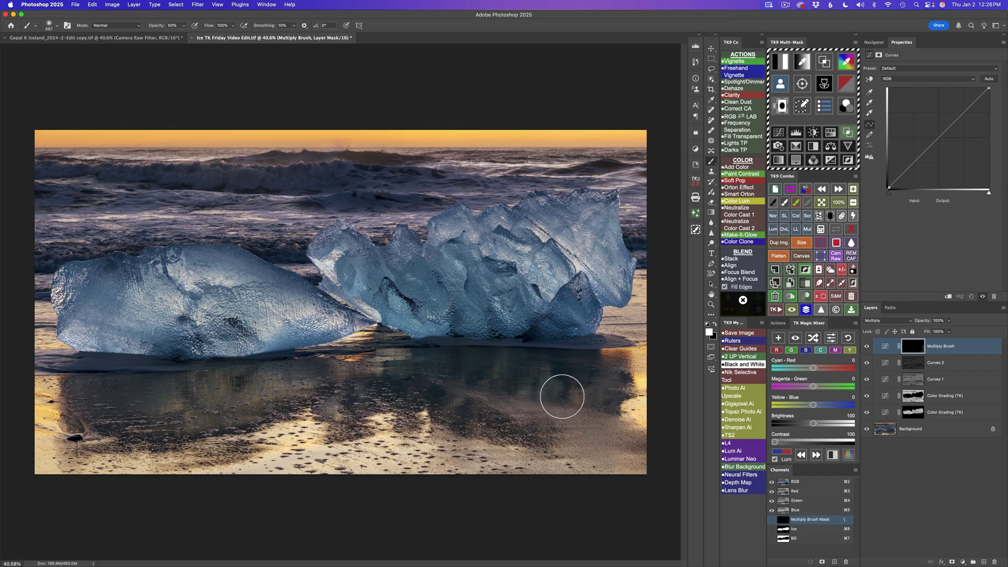
pyautogui.moveTo(541, 396); pyautogui.dragTo(617, 412)
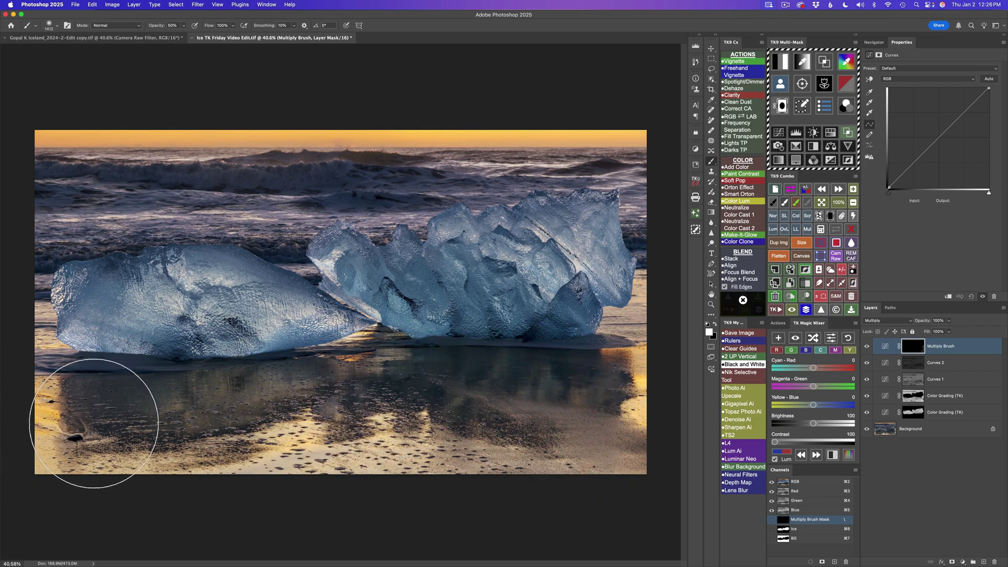
pyautogui.moveTo(196, 405); pyautogui.dragTo(104, 407)
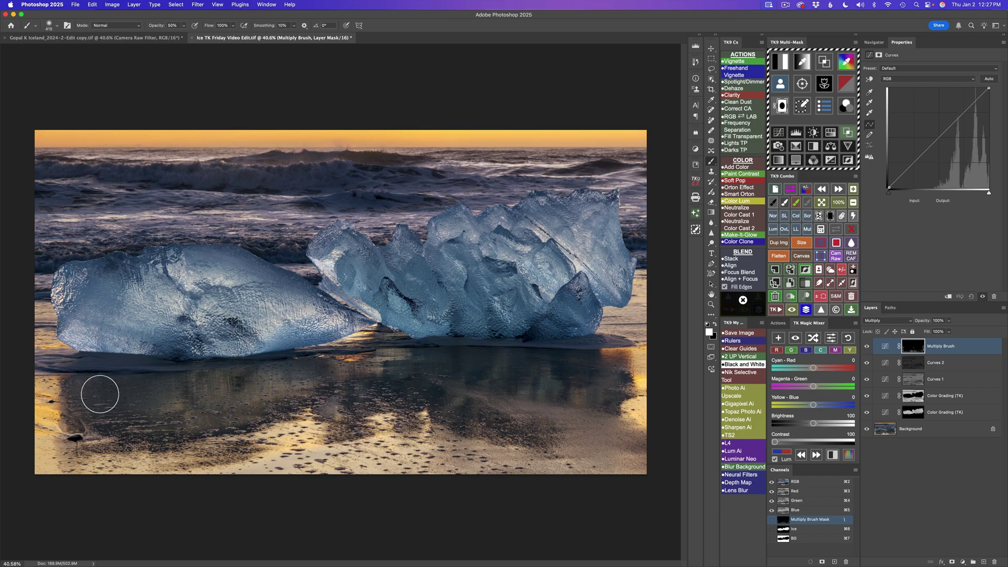
pyautogui.moveTo(120, 396); pyautogui.dragTo(160, 405)
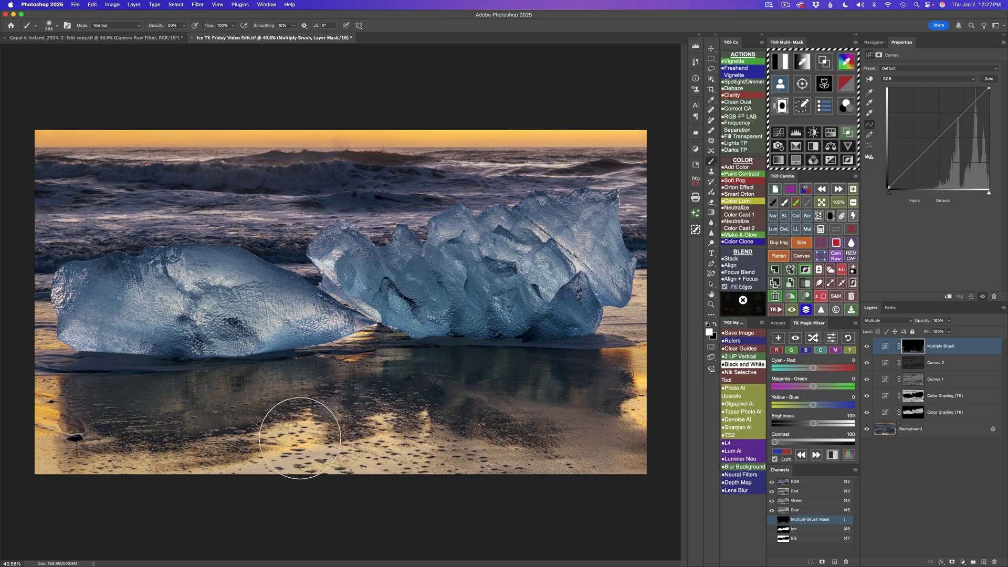
pyautogui.moveTo(391, 319)
pyautogui.mouseDown()
pyautogui.moveTo(335, 330)
pyautogui.moveTo(353, 341)
pyautogui.mouseUp()
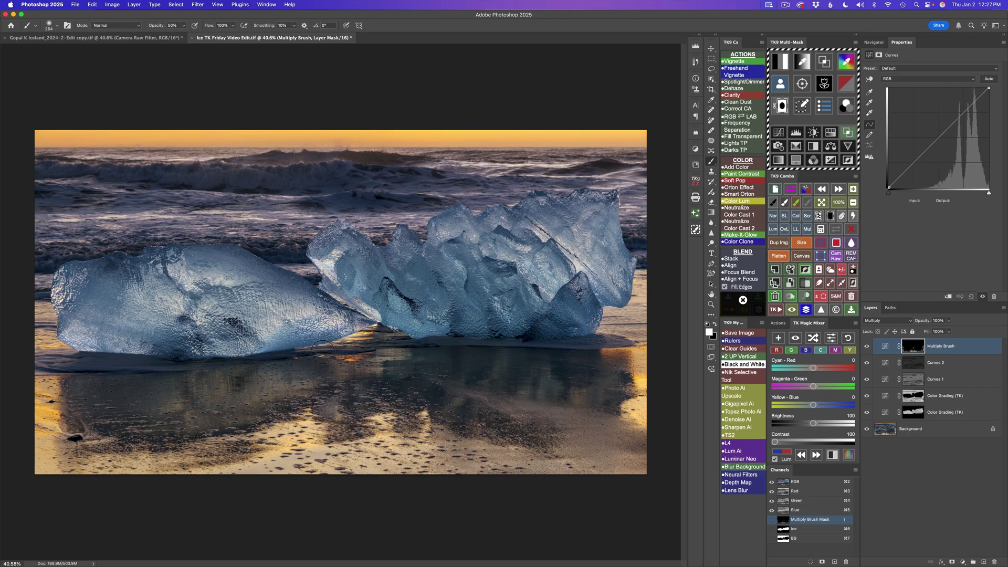
pyautogui.moveTo(346, 447); pyautogui.dragTo(399, 446)
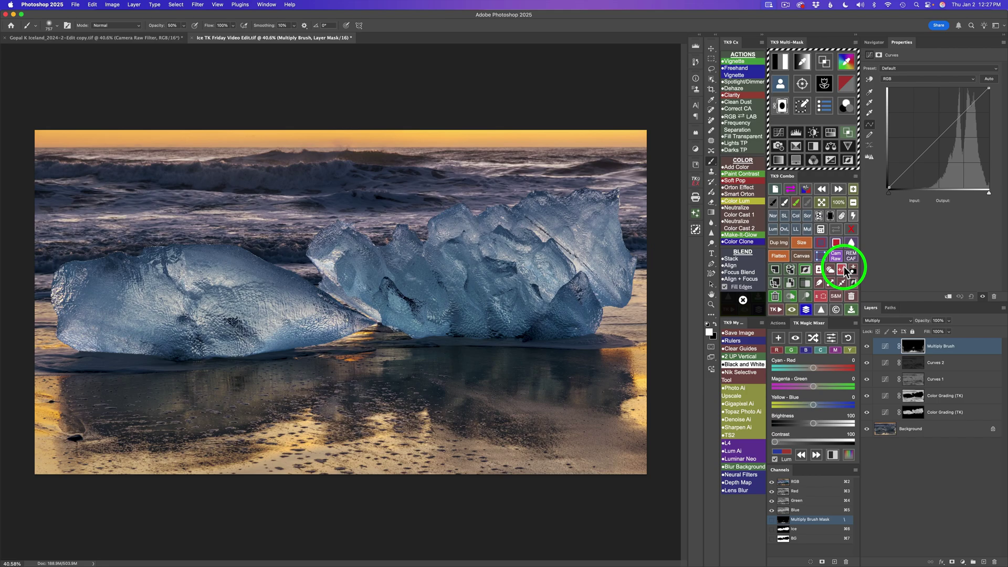
# Add a Hue/Saturation layer clipped to Multiply Brush with Saturation raised to +61.
pyautogui.click(830, 132)
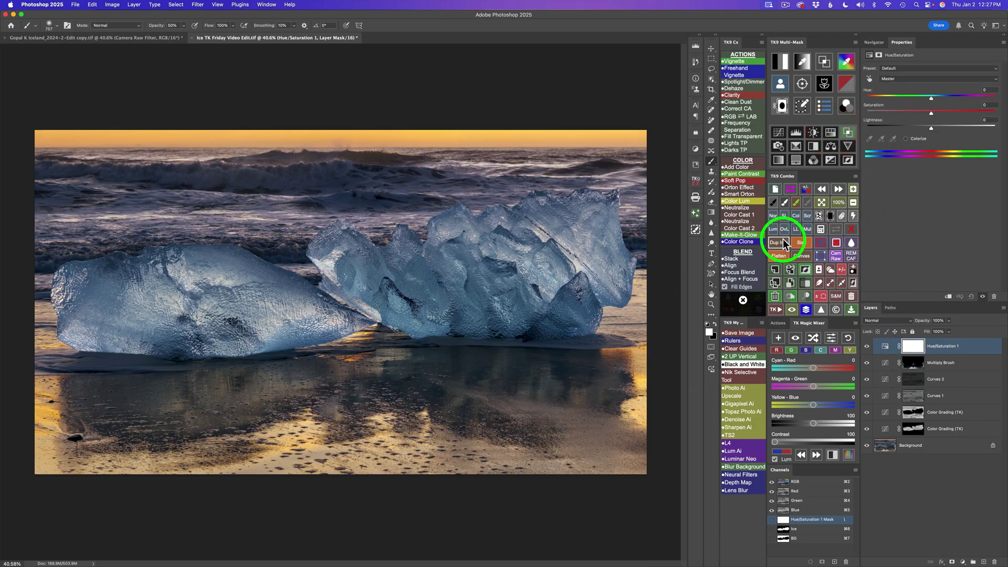
pyautogui.click(842, 216)
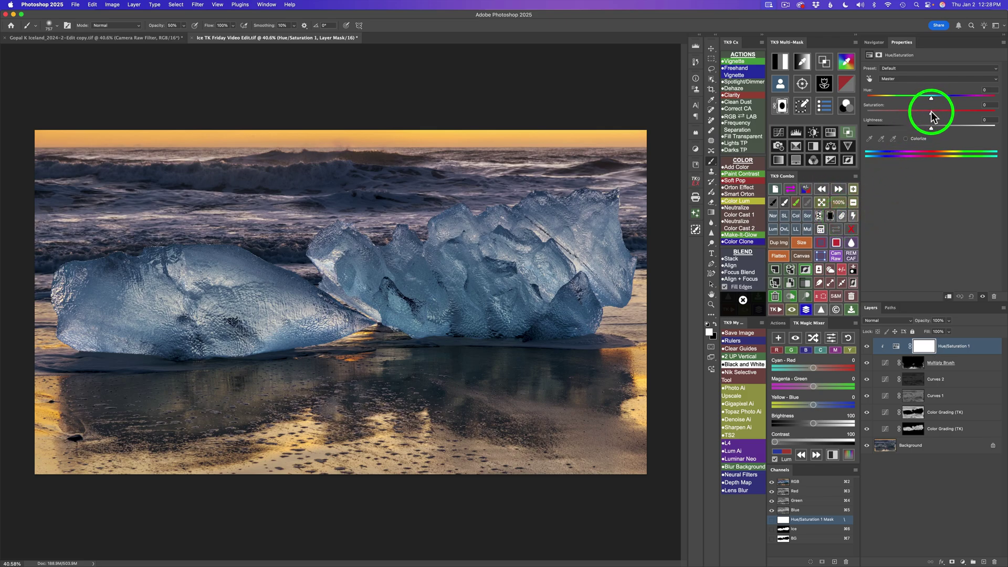
pyautogui.moveTo(931, 115); pyautogui.dragTo(958, 118)
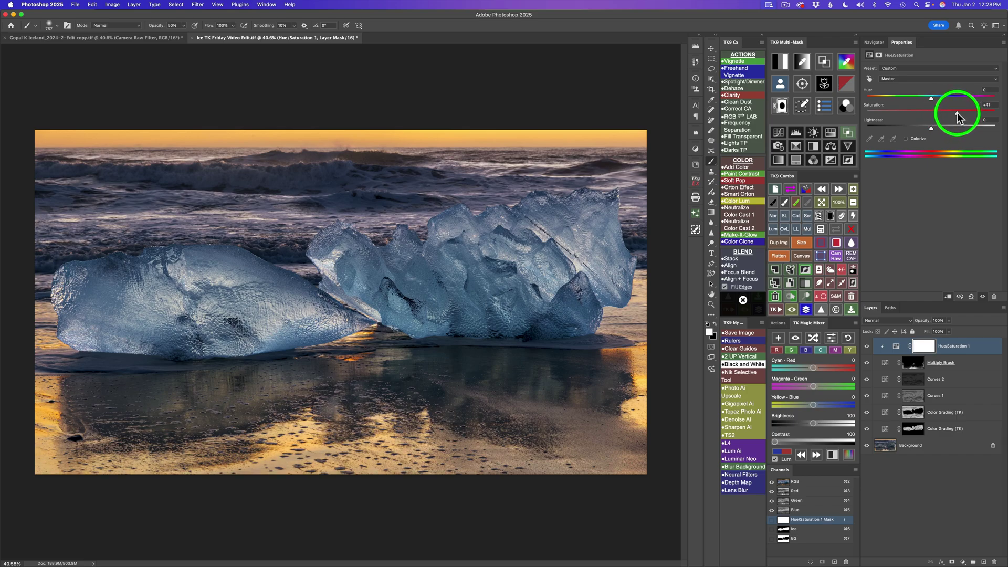
pyautogui.moveTo(957, 113); pyautogui.dragTo(971, 113)
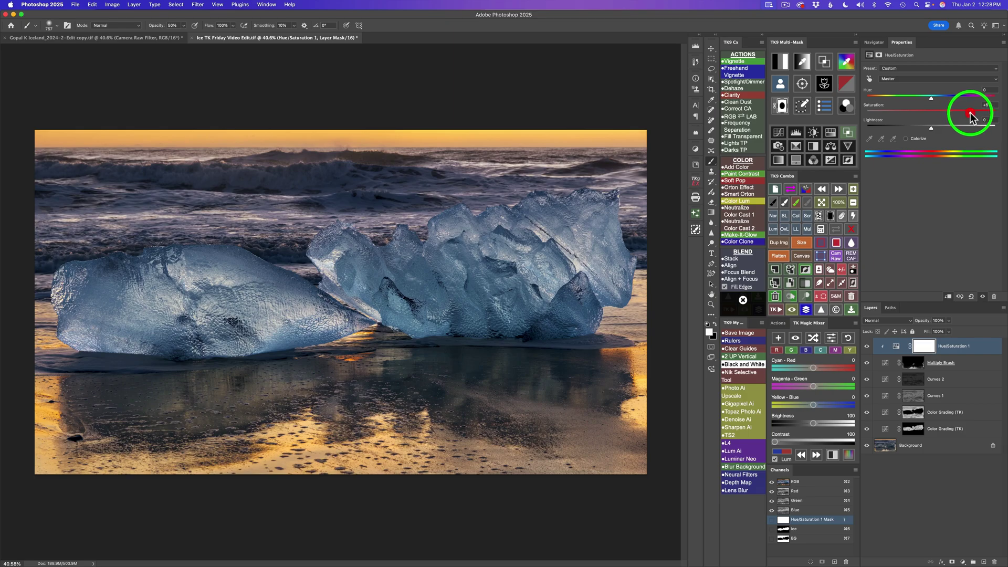
# Toggle the saturation boost and darkening layers off and on to compare.
pyautogui.click(867, 346)
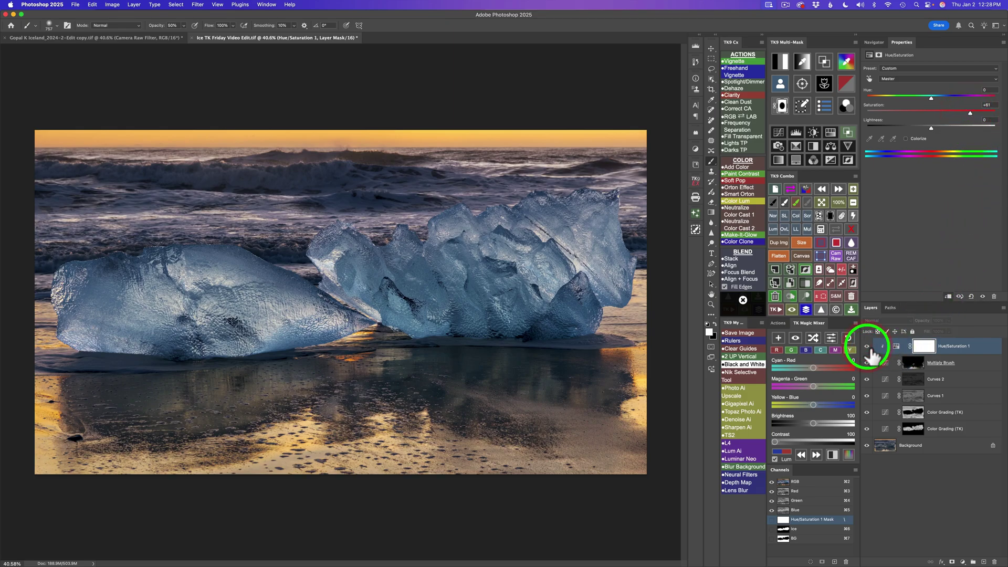
pyautogui.click(867, 346)
pyautogui.click(867, 347)
pyautogui.click(866, 346)
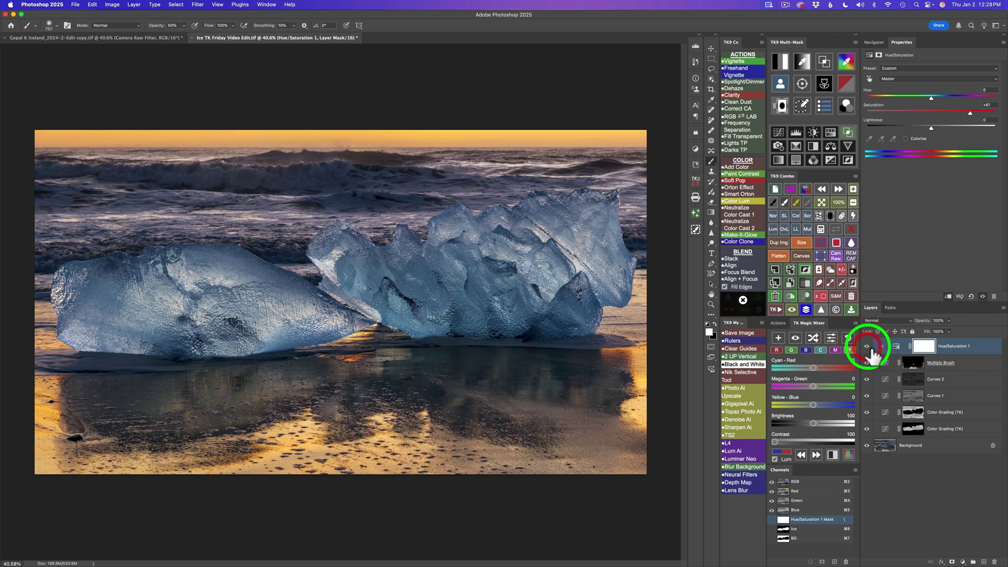
pyautogui.moveTo(867, 351); pyautogui.dragTo(868, 361)
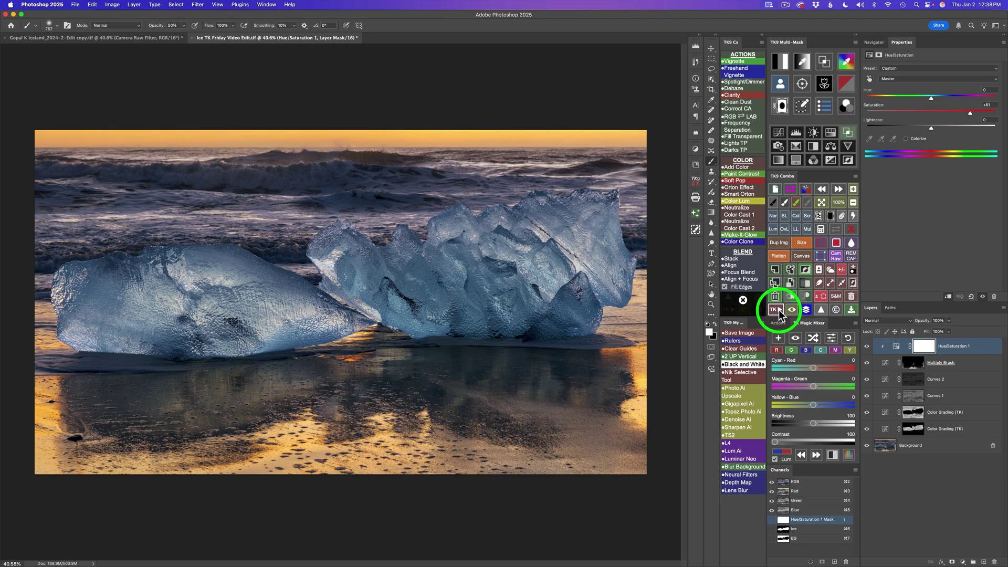
# Create the Orton glow effect, accept its blur, and set the group's opacity to 40%.
pyautogui.click(739, 187)
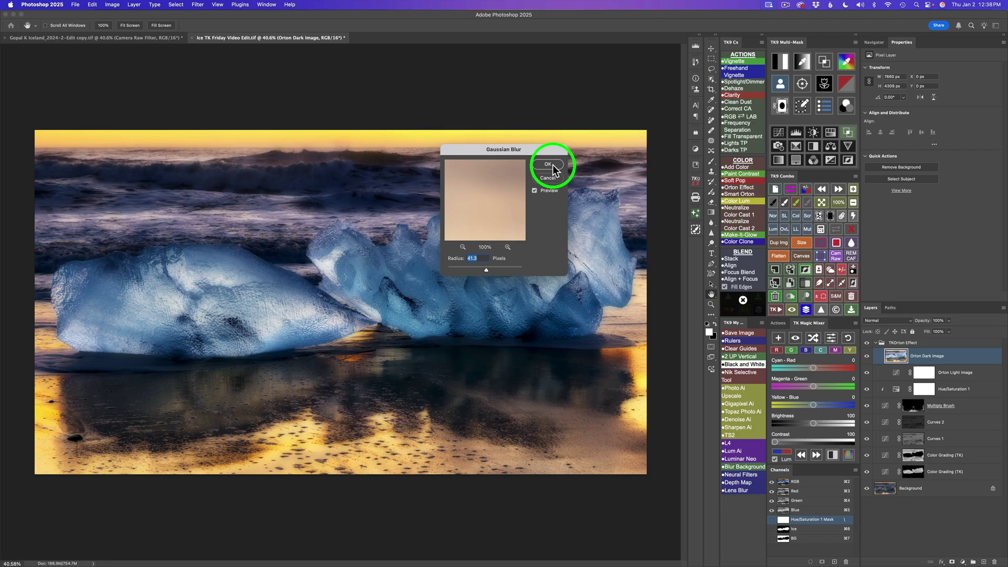
pyautogui.click(548, 164)
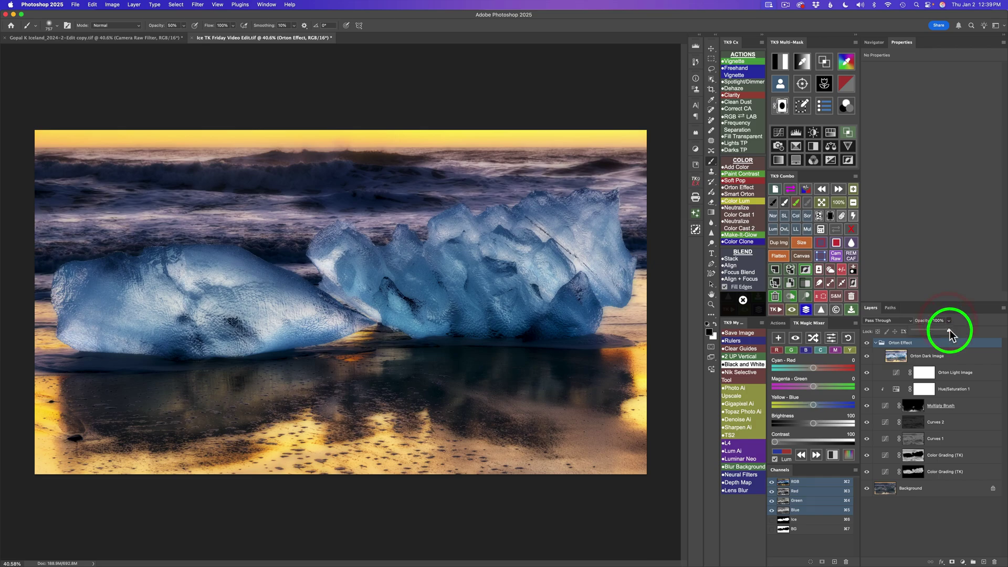
pyautogui.moveTo(949, 331); pyautogui.dragTo(928, 331)
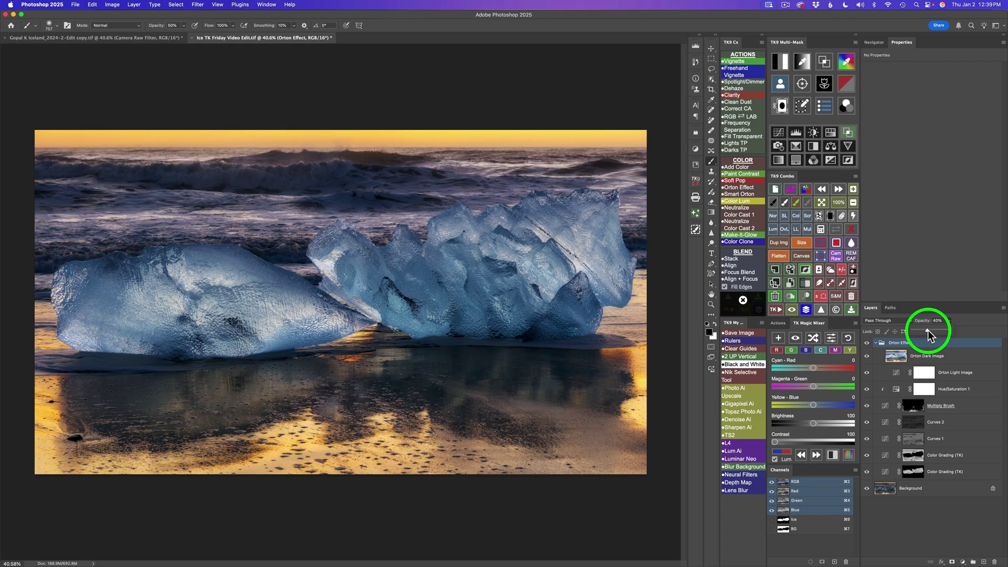
# Set the Orton Effect group's Blend If to tone zone 3, with Gray left on after comparing.
pyautogui.click(848, 132)
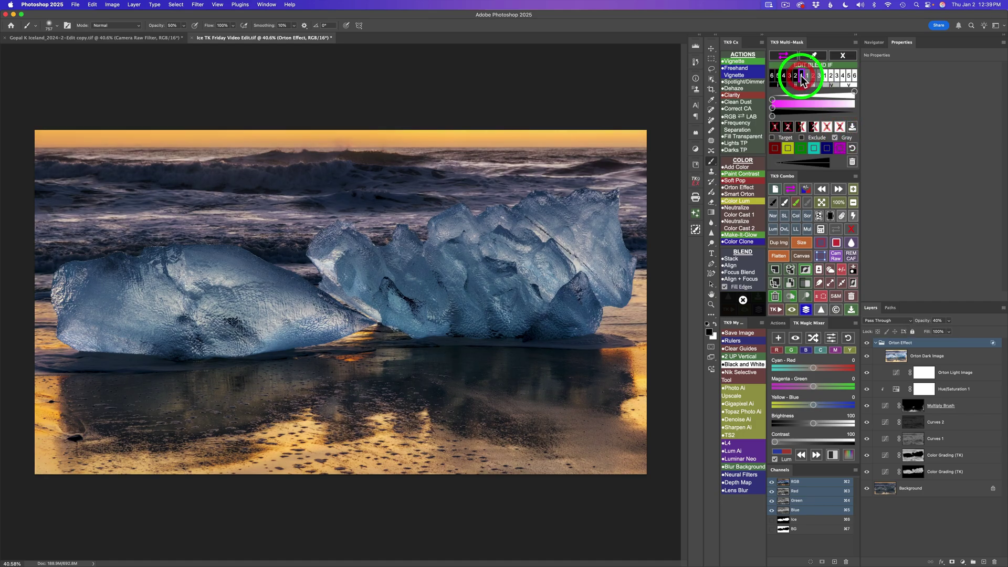
pyautogui.click(796, 79)
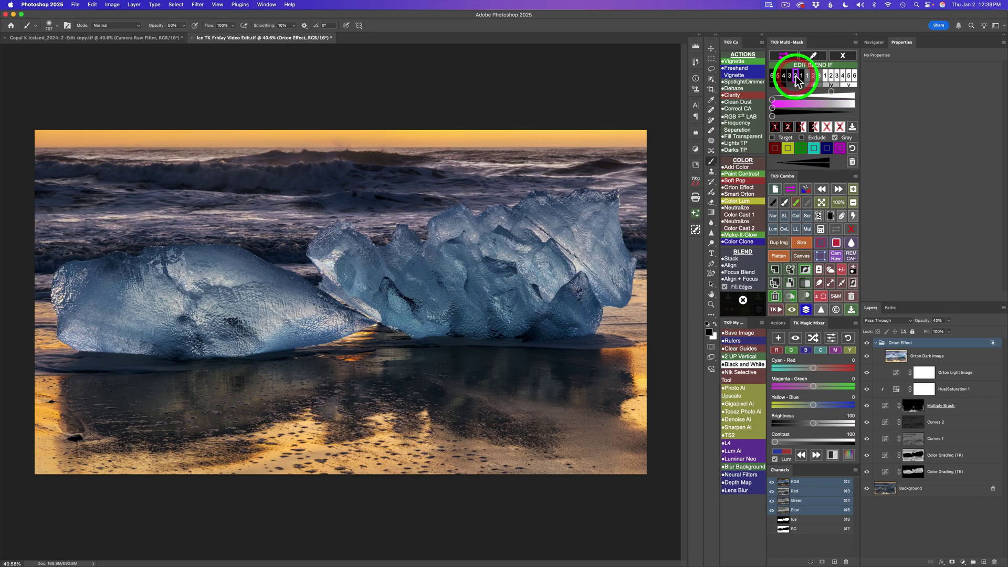
pyautogui.click(792, 78)
pyautogui.click(790, 78)
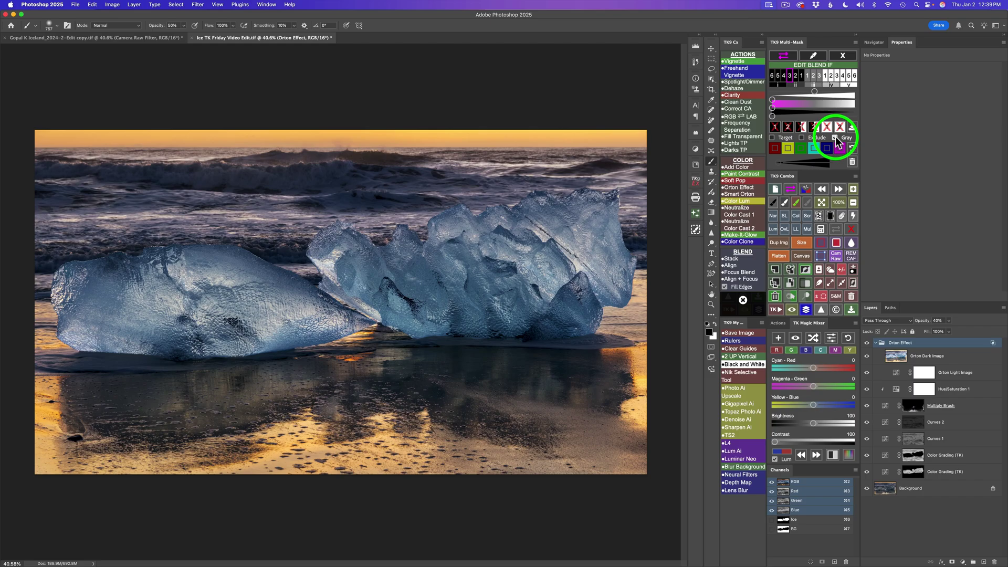
pyautogui.click(835, 138)
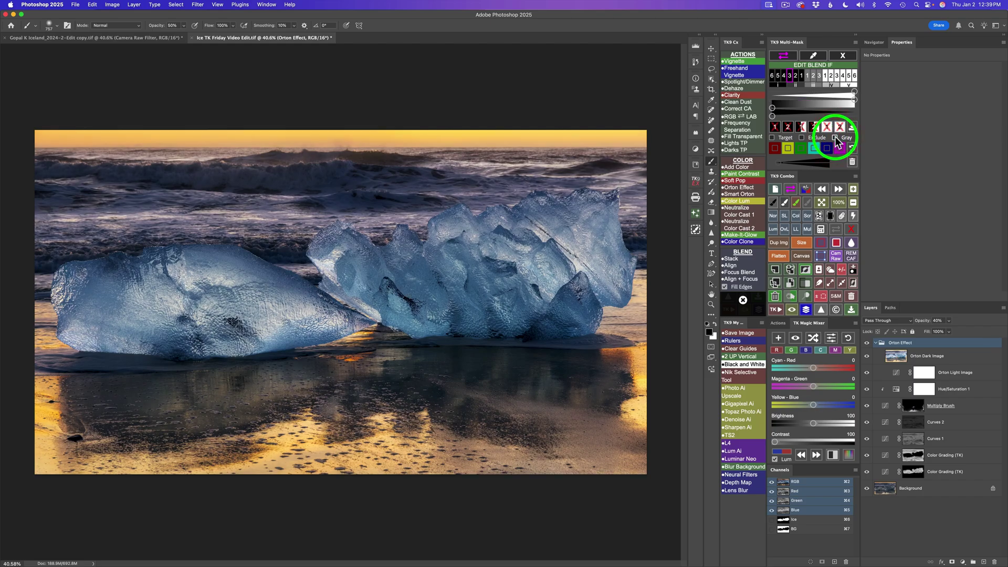
pyautogui.click(835, 137)
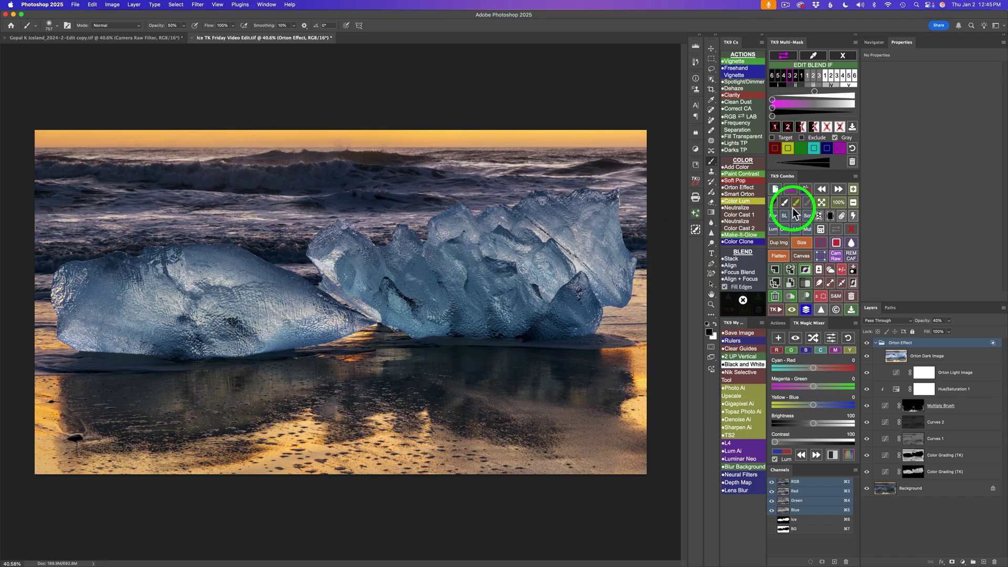
# Add the BG channel as the Orton Effect group's layer mask, compare, then exit Blend If editing.
pyautogui.click(821, 229)
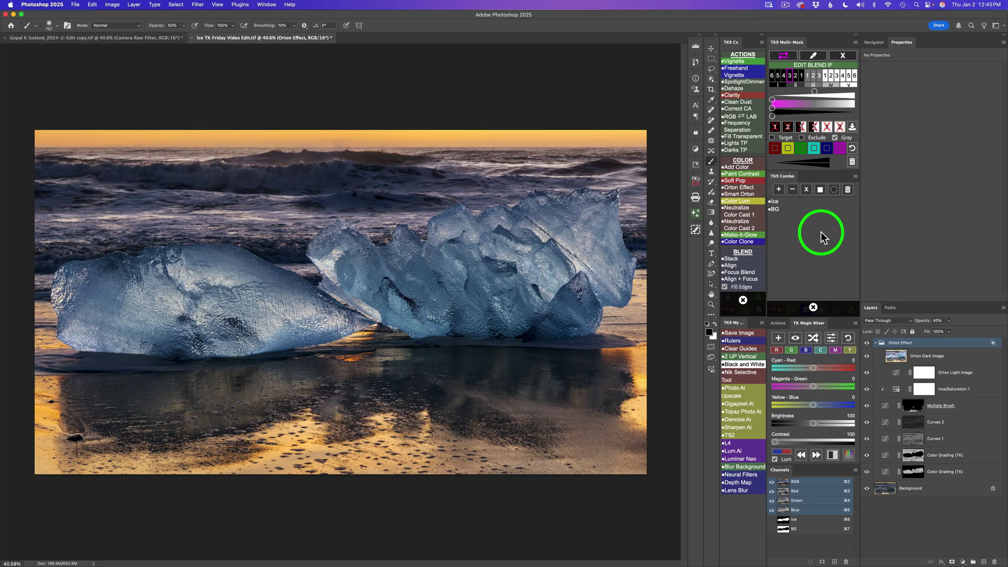
pyautogui.click(780, 210)
pyautogui.click(780, 209)
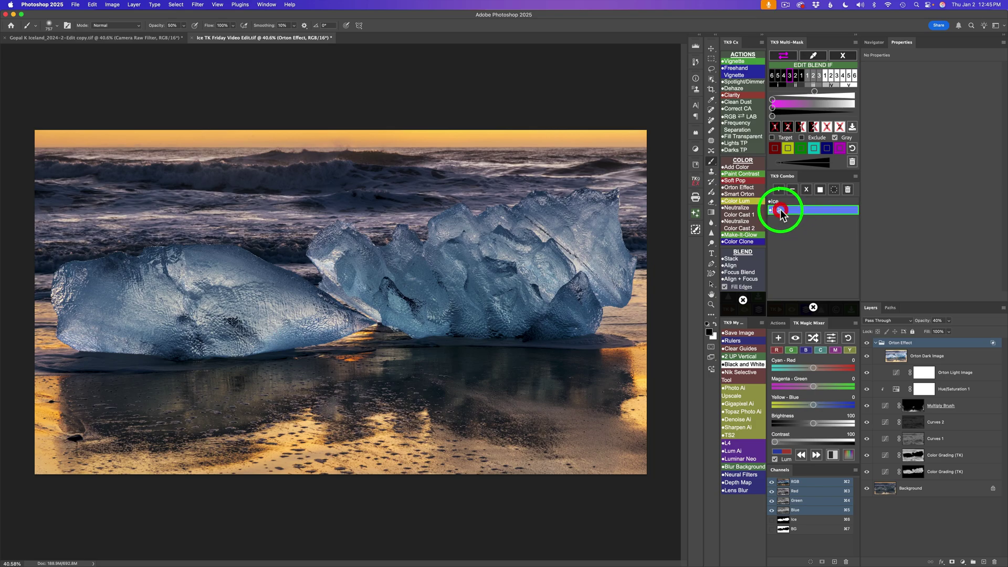
pyautogui.click(821, 189)
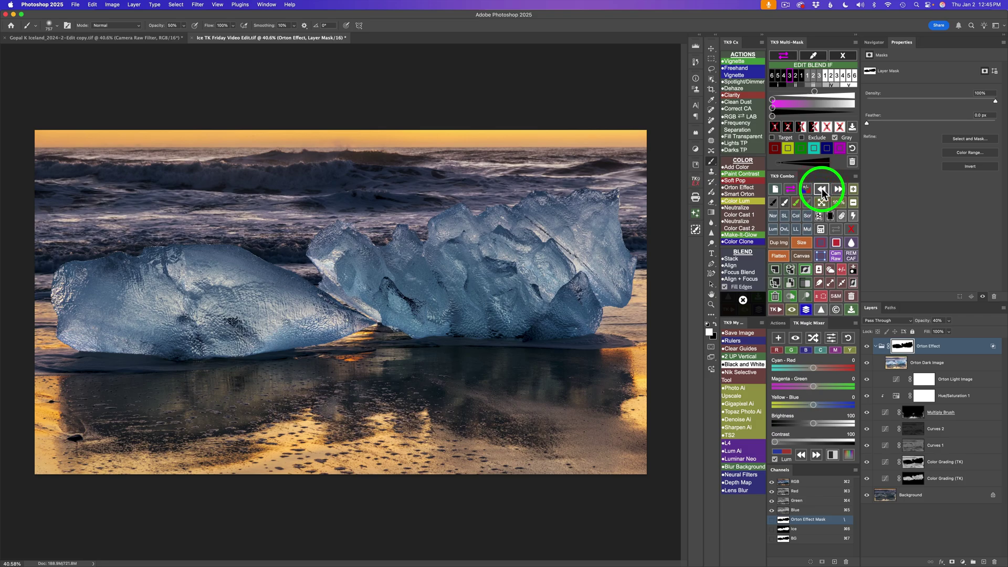
pyautogui.click(867, 346)
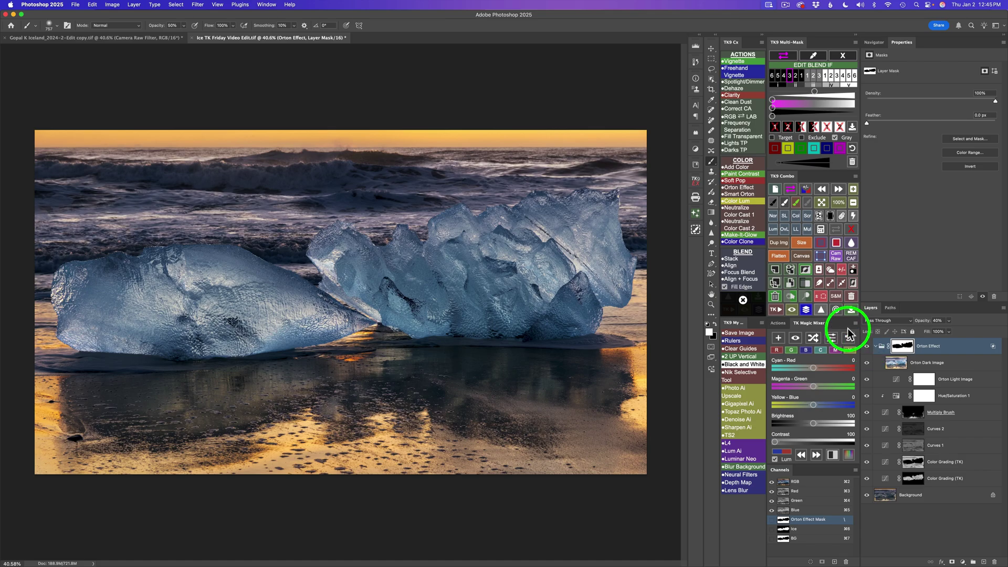
pyautogui.press('v')
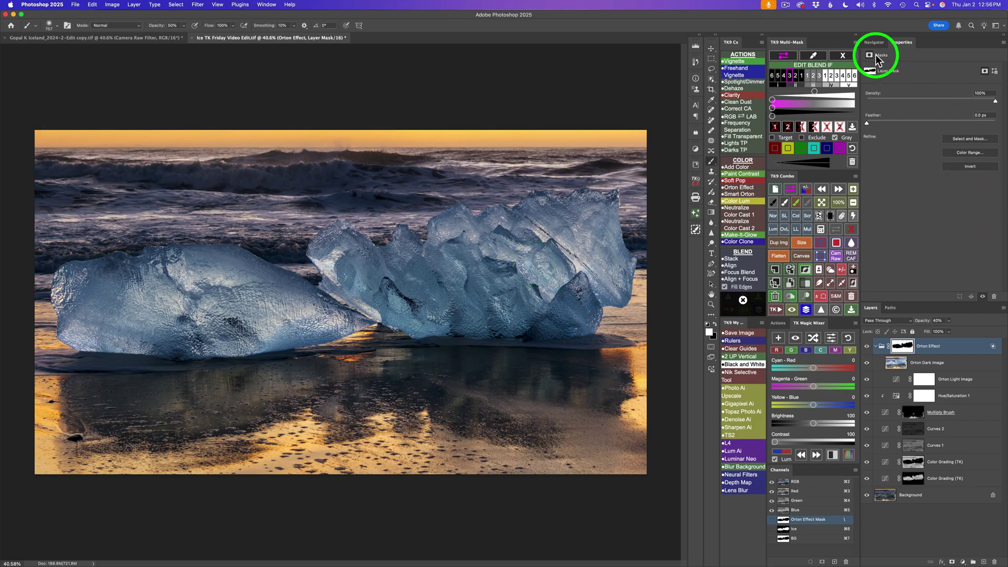
pyautogui.click(847, 56)
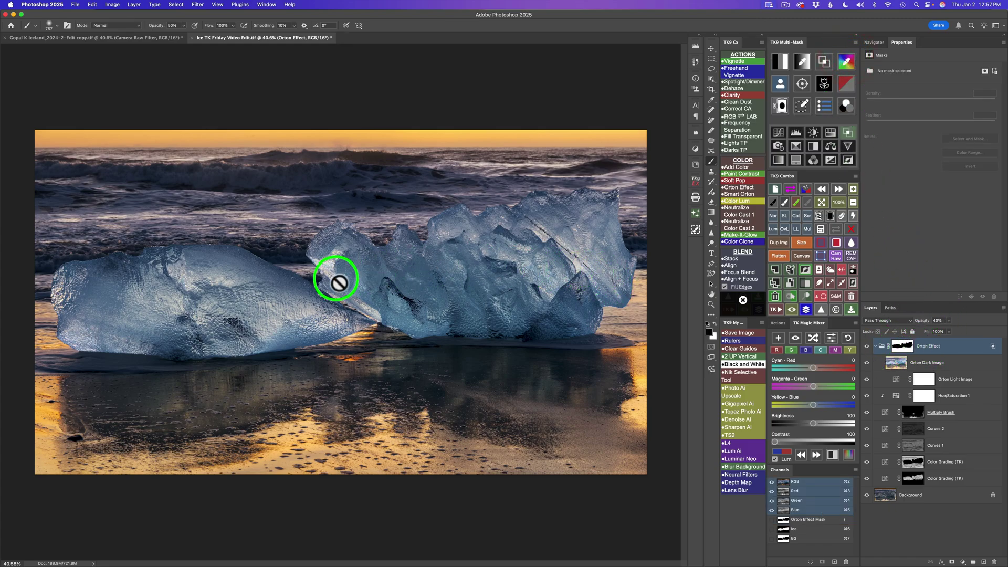
# Pick luminosity zone 1 and add a Screen Brush layer with an empty black mask.
pyautogui.click(785, 62)
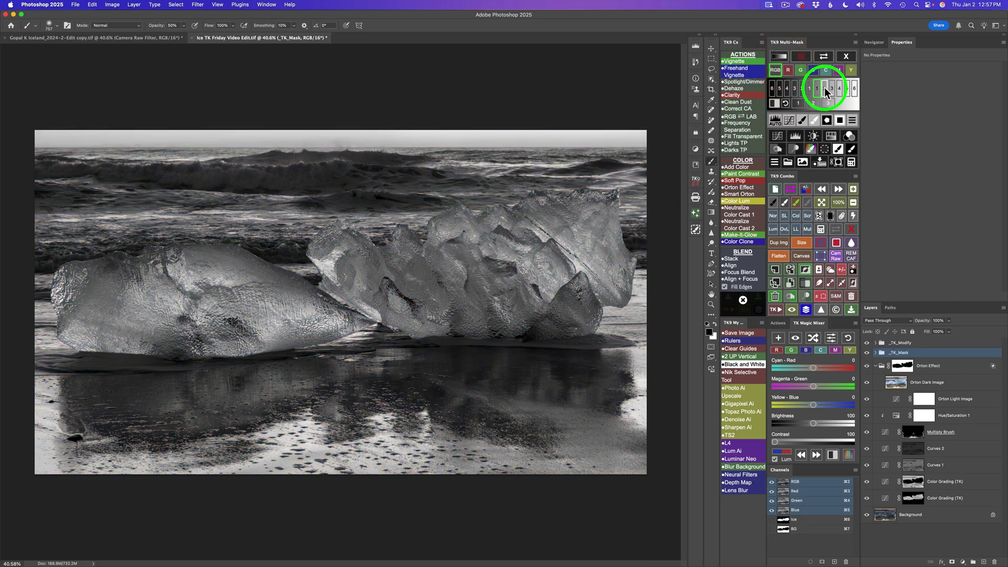
pyautogui.click(824, 90)
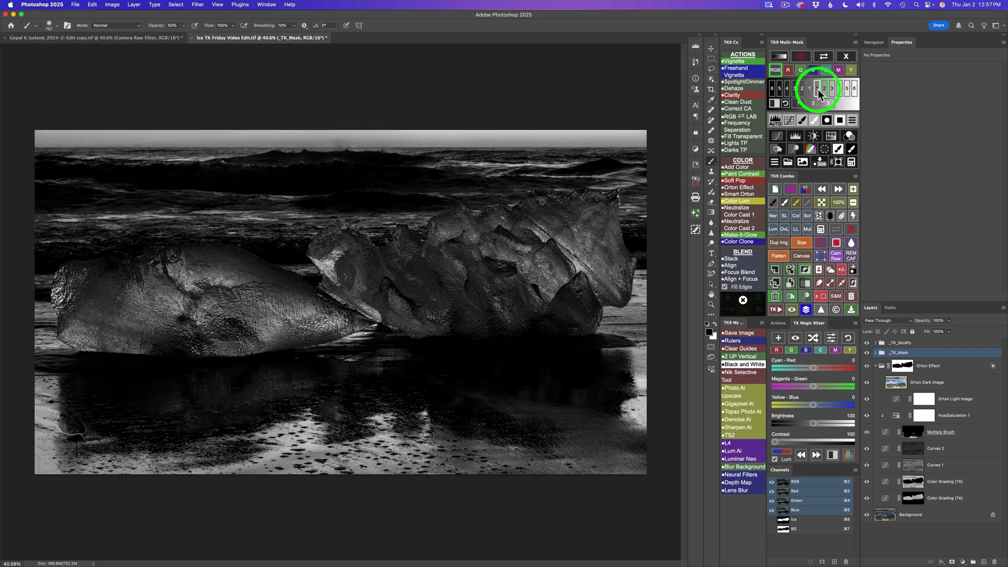
pyautogui.click(816, 89)
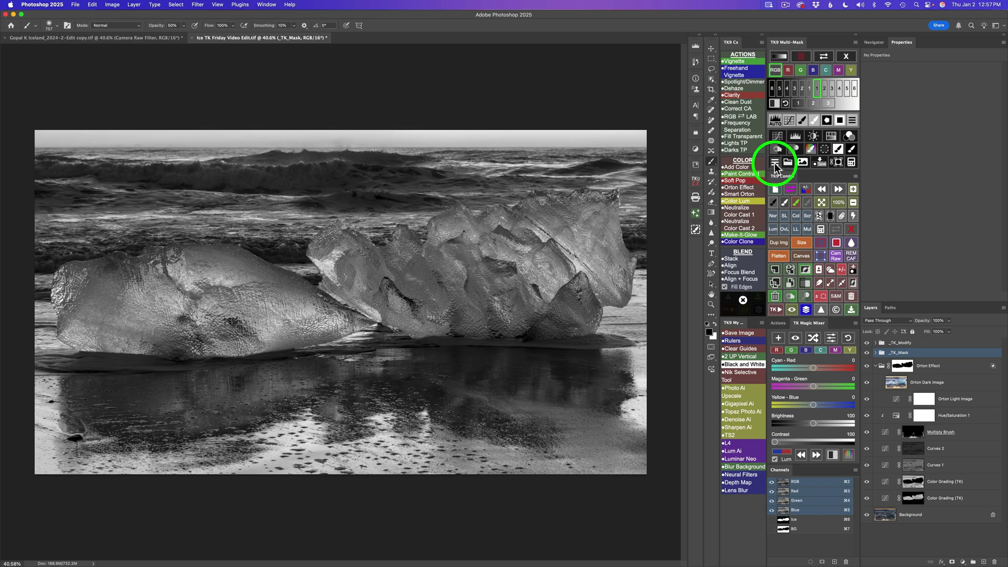
pyautogui.click(775, 163)
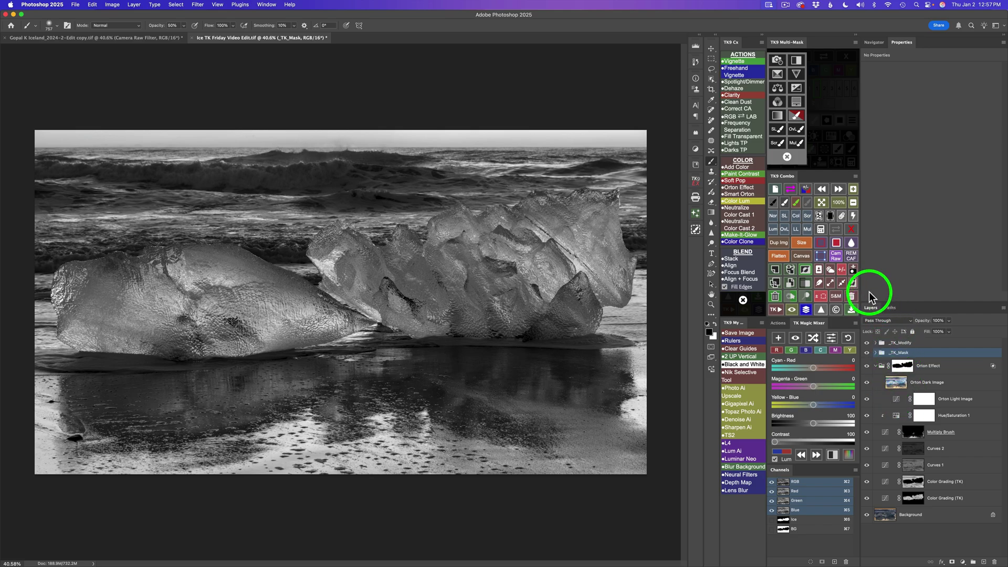
pyautogui.click(777, 143)
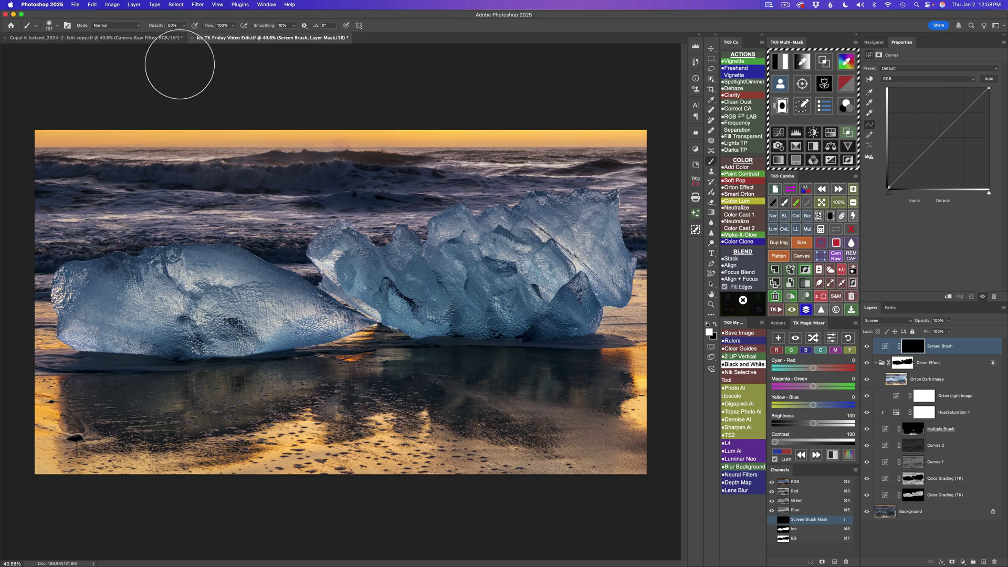
# Set the brush to 484 px and paint brightening onto the edges of both ice blocks.
pyautogui.moveTo(552, 263); pyautogui.dragTo(524, 263)
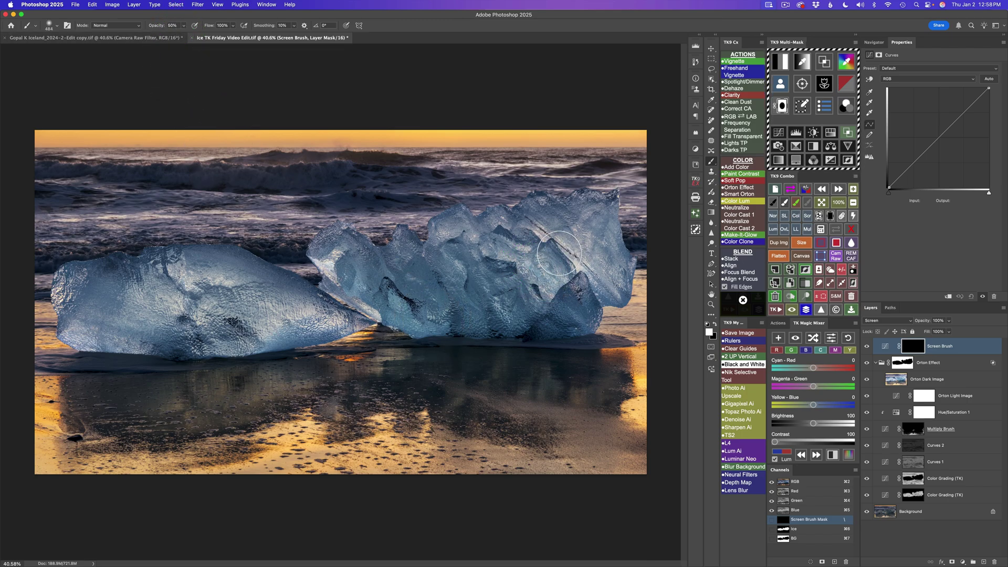
pyautogui.moveTo(523, 241)
pyautogui.mouseDown()
pyautogui.moveTo(571, 266)
pyautogui.moveTo(589, 231)
pyautogui.moveTo(584, 215)
pyautogui.moveTo(609, 284)
pyautogui.moveTo(525, 345)
pyautogui.moveTo(502, 306)
pyautogui.moveTo(450, 393)
pyautogui.moveTo(454, 236)
pyautogui.moveTo(441, 312)
pyautogui.moveTo(333, 265)
pyautogui.mouseUp()
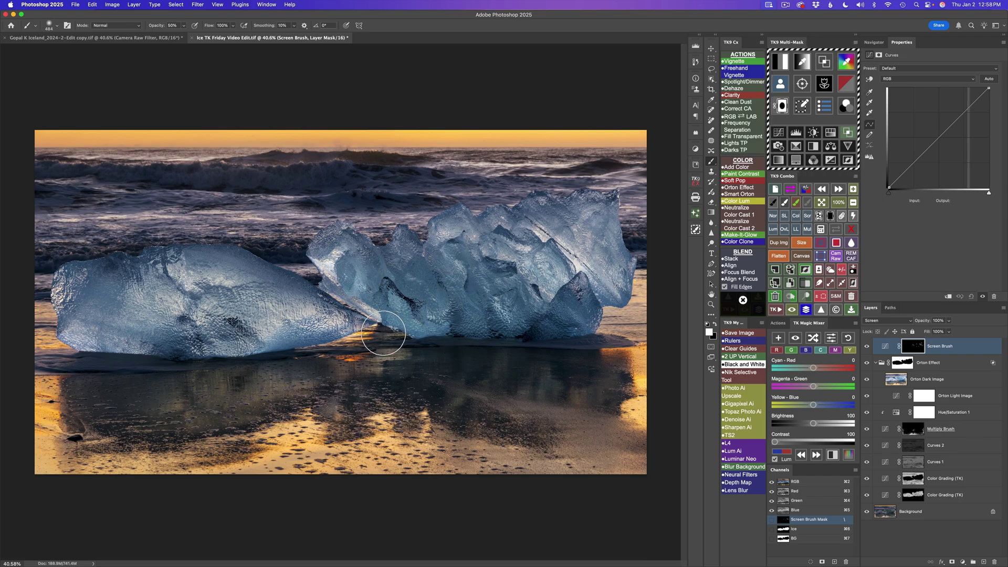
pyautogui.moveTo(380, 301); pyautogui.dragTo(383, 334)
pyautogui.moveTo(313, 326)
pyautogui.mouseDown()
pyautogui.moveTo(296, 317)
pyautogui.moveTo(270, 326)
pyautogui.moveTo(326, 322)
pyautogui.moveTo(205, 330)
pyautogui.moveTo(219, 278)
pyautogui.moveTo(201, 282)
pyautogui.moveTo(193, 309)
pyautogui.moveTo(169, 293)
pyautogui.moveTo(132, 294)
pyautogui.mouseUp()
pyautogui.moveTo(136, 340)
pyautogui.mouseDown()
pyautogui.moveTo(88, 335)
pyautogui.moveTo(102, 351)
pyautogui.moveTo(115, 314)
pyautogui.moveTo(84, 300)
pyautogui.mouseUp()
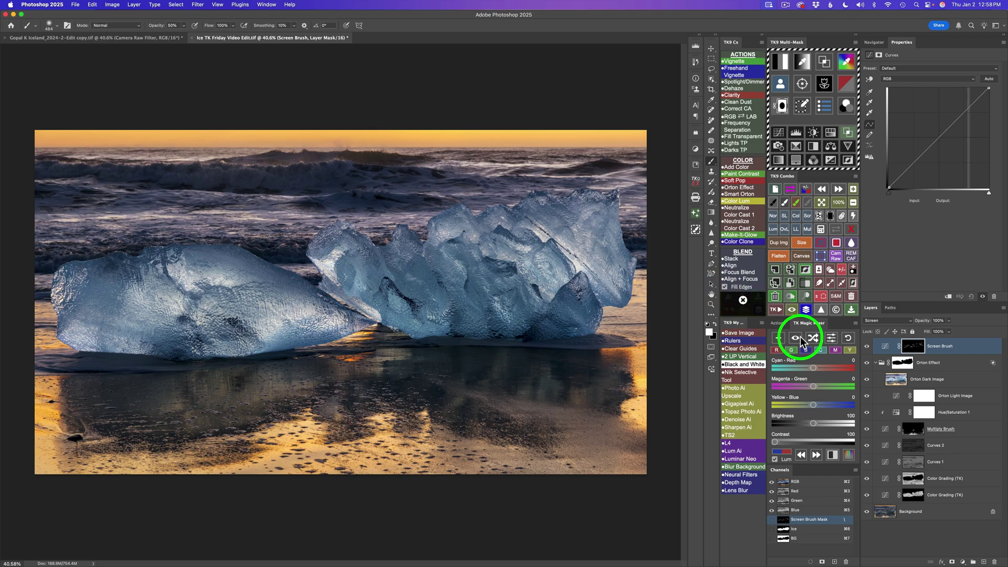
# Compare the ice with and without the Screen Brush brightening, checking a live clipping preview.
pyautogui.click(867, 346)
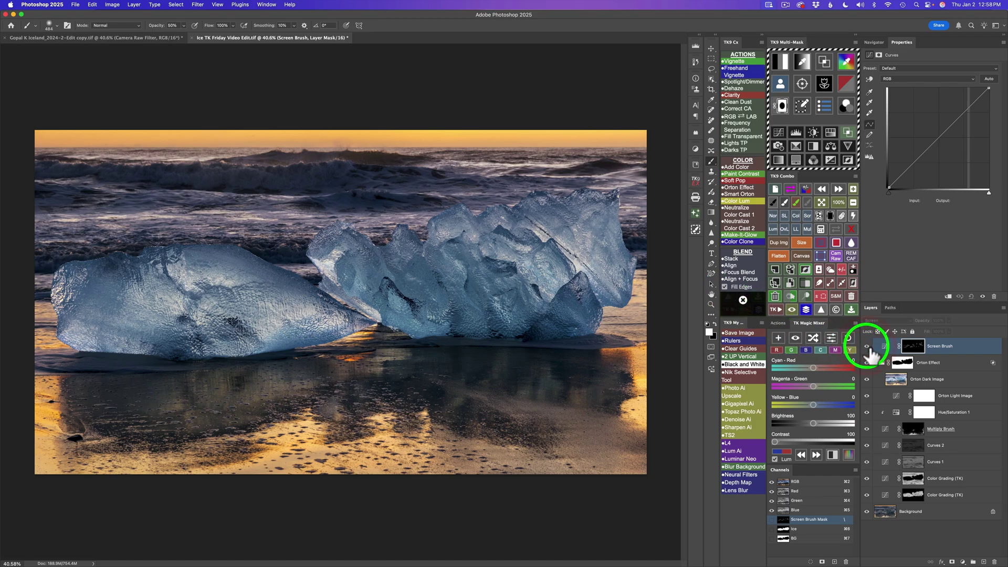
pyautogui.click(866, 346)
pyautogui.click(867, 346)
pyautogui.click(867, 346)
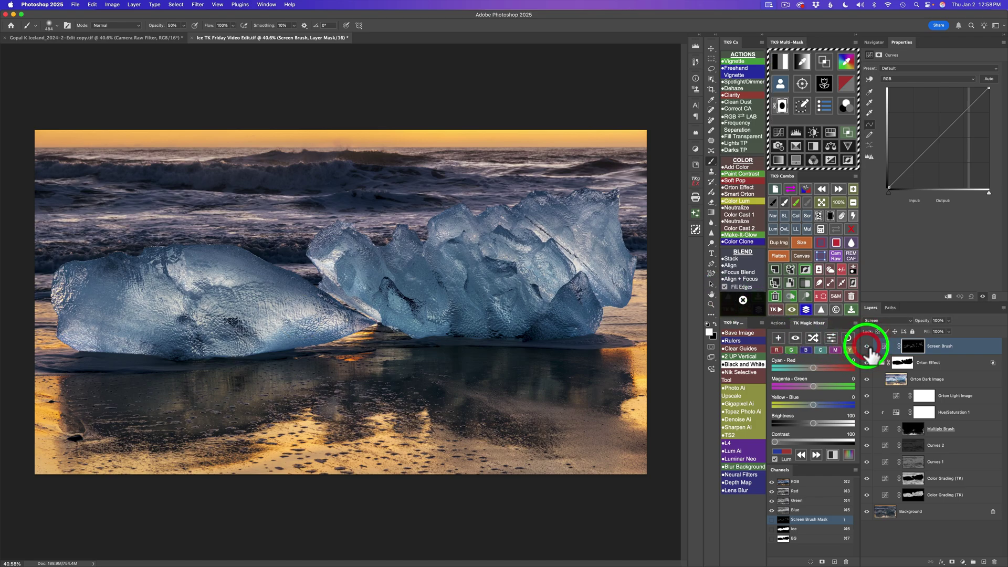
pyautogui.click(807, 189)
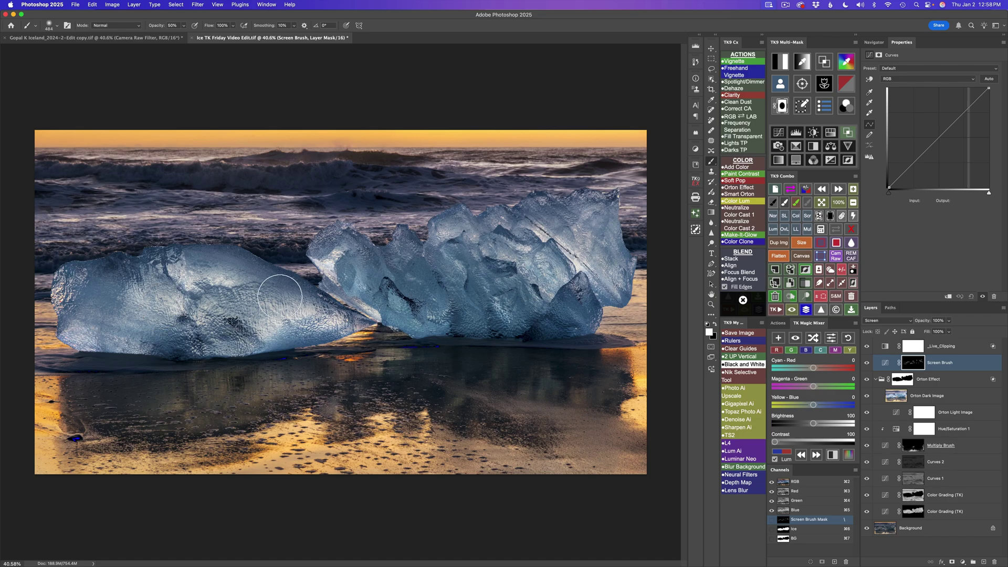
pyautogui.click(411, 373)
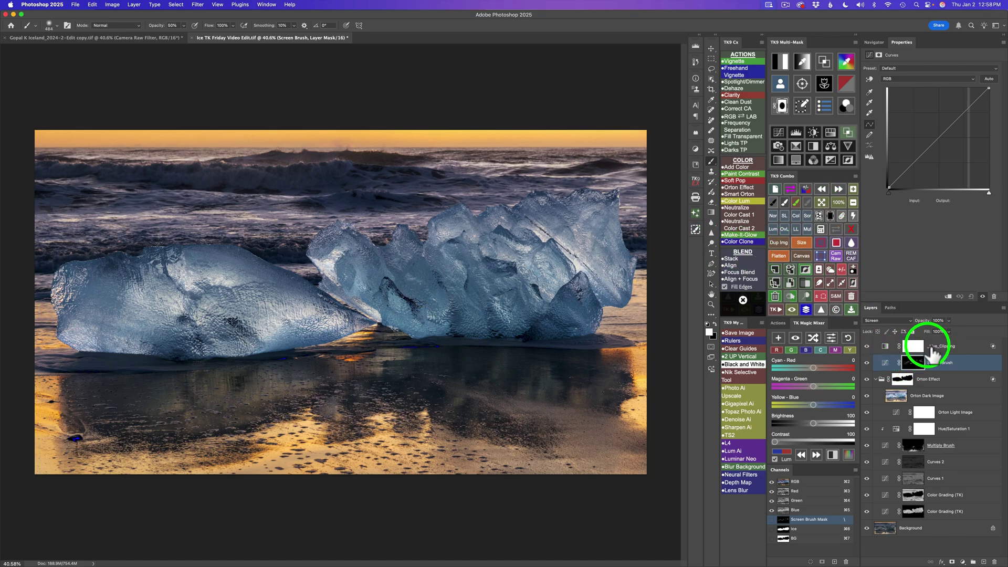
pyautogui.click(806, 191)
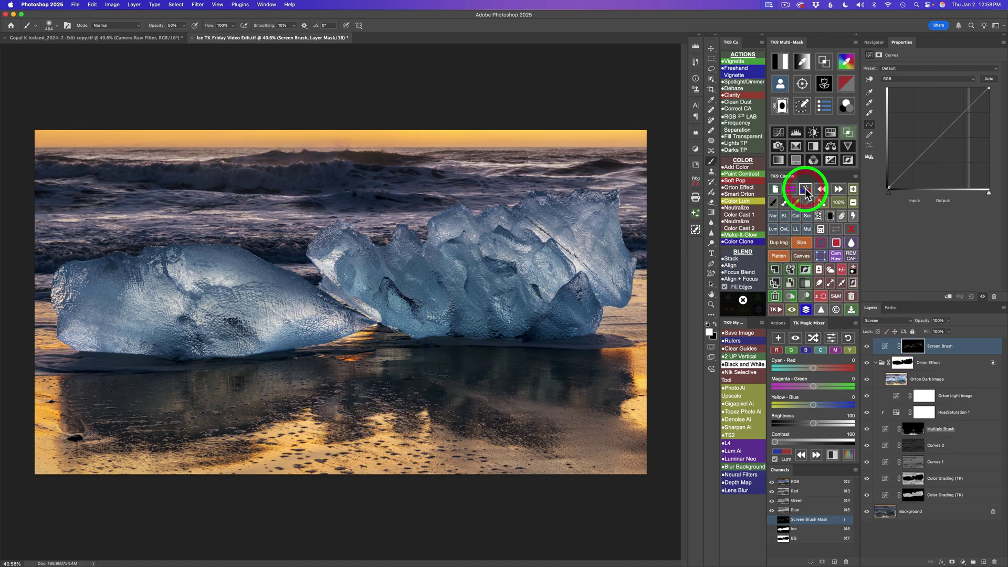
pyautogui.click(867, 346)
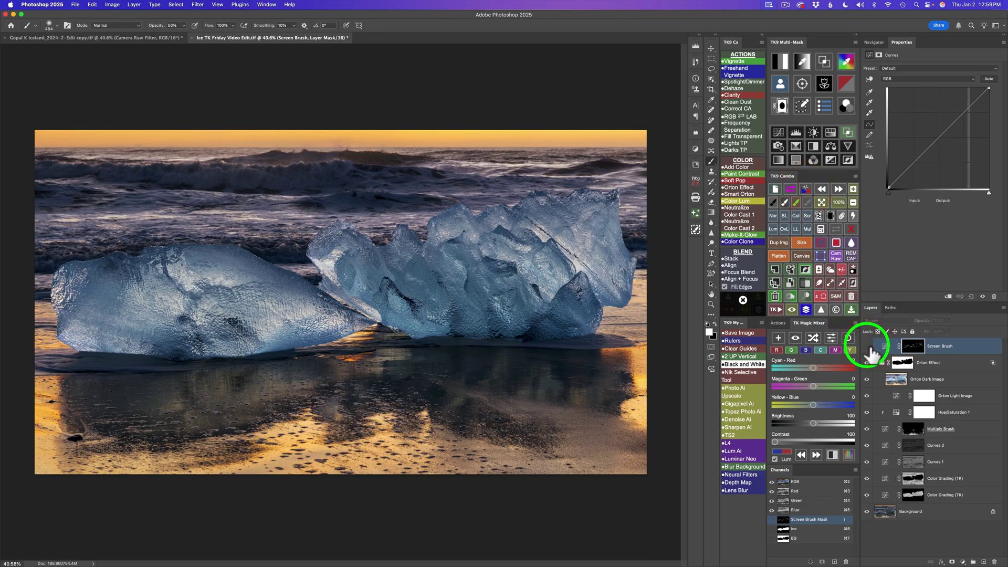
pyautogui.click(867, 346)
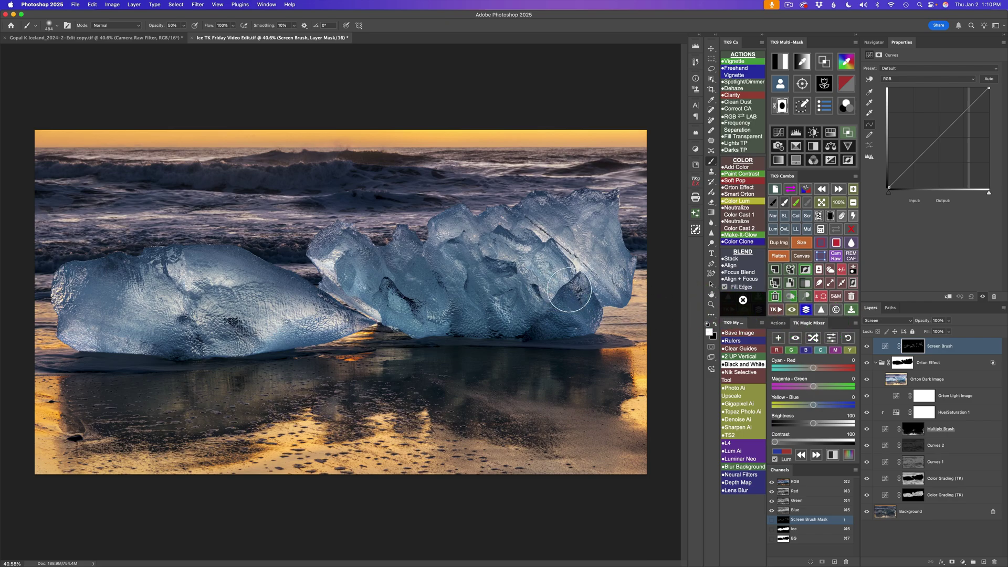
# Lower the Screen Brush layer's opacity to 80% and compare the result.
pyautogui.click(948, 321)
pyautogui.moveTo(949, 330); pyautogui.dragTo(942, 328)
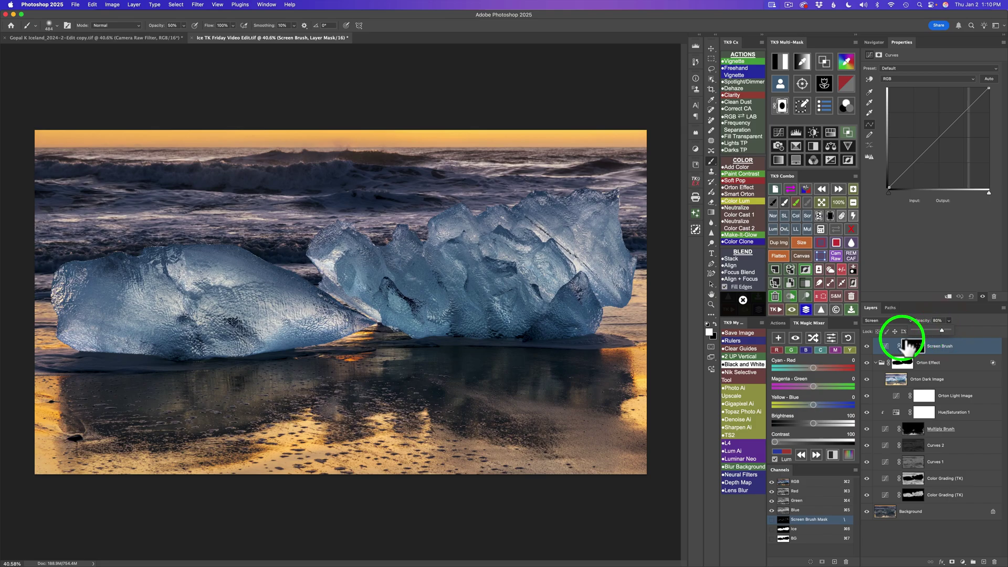
pyautogui.click(868, 348)
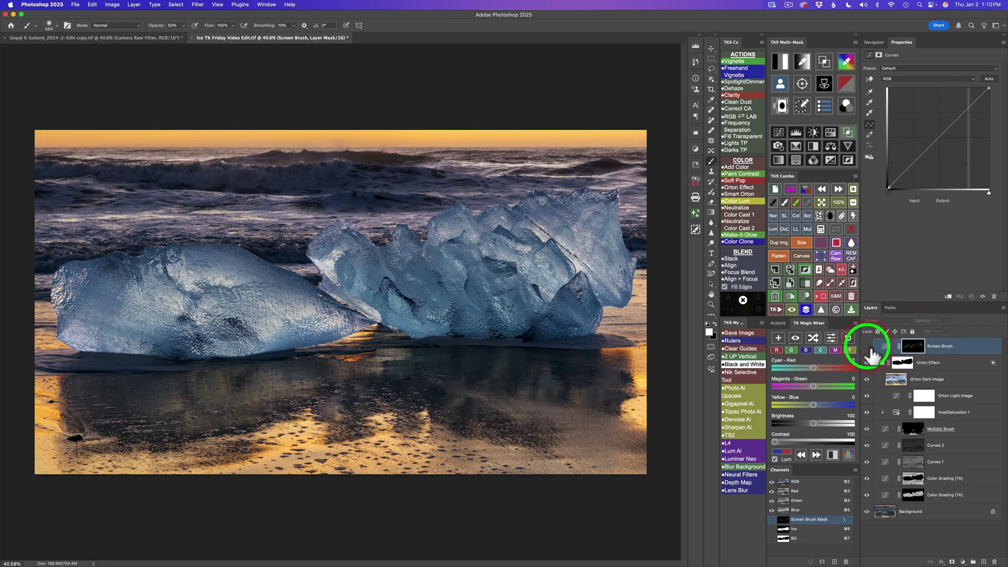
pyautogui.click(866, 347)
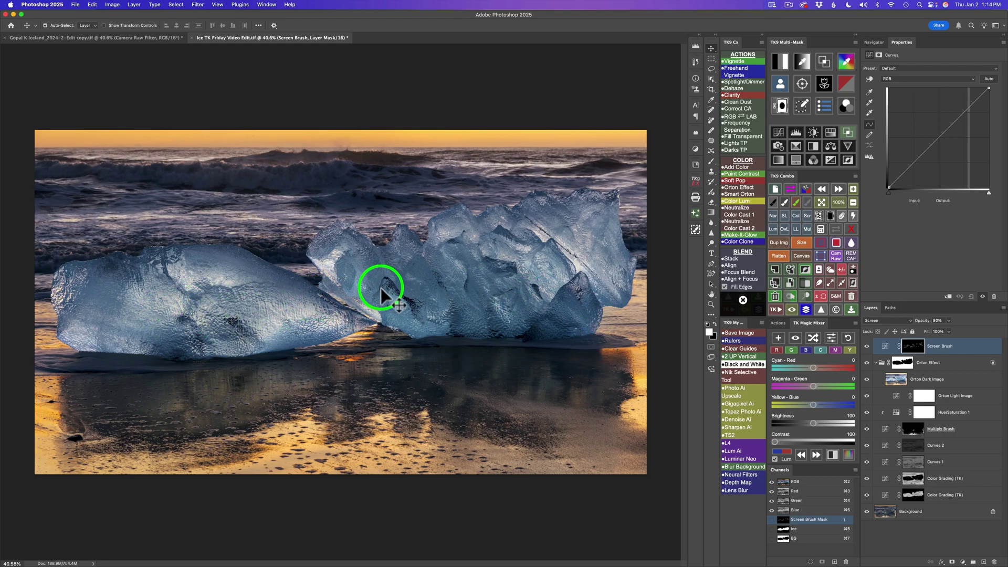
# Add a Hue/Saturation layer masked with the saved Ice selection, raising Saturation to +20.
pyautogui.click(831, 135)
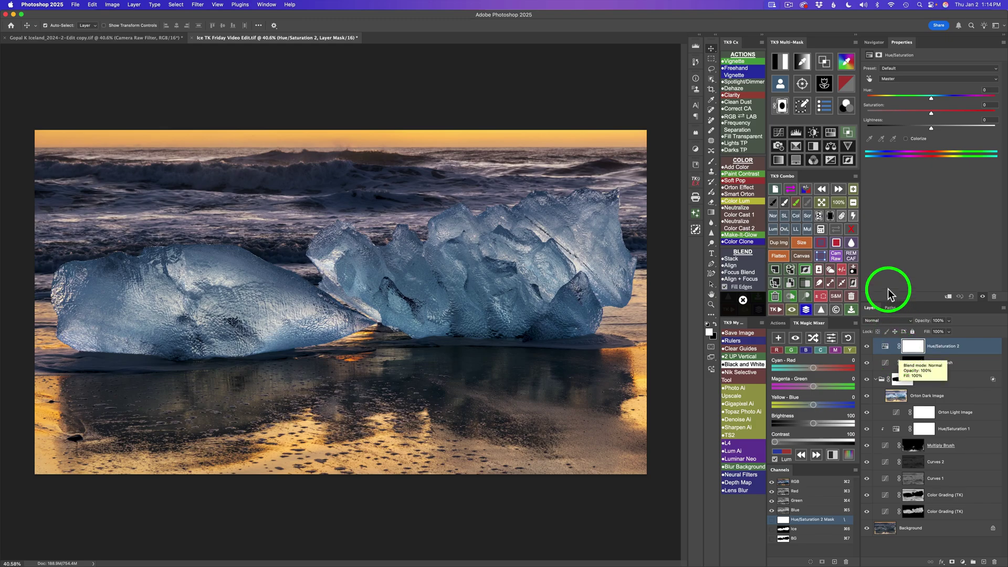
pyautogui.click(822, 228)
pyautogui.click(782, 199)
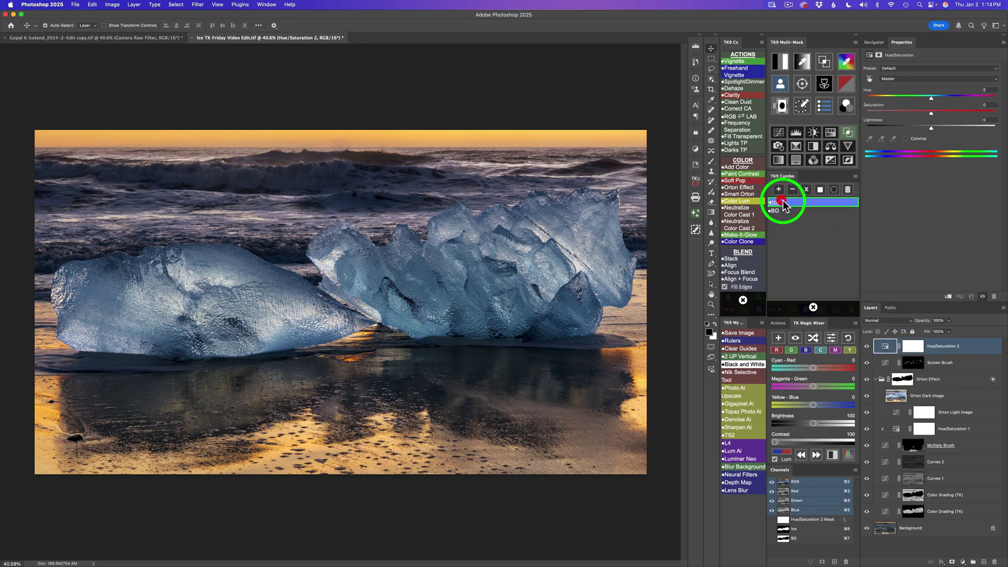
pyautogui.click(821, 188)
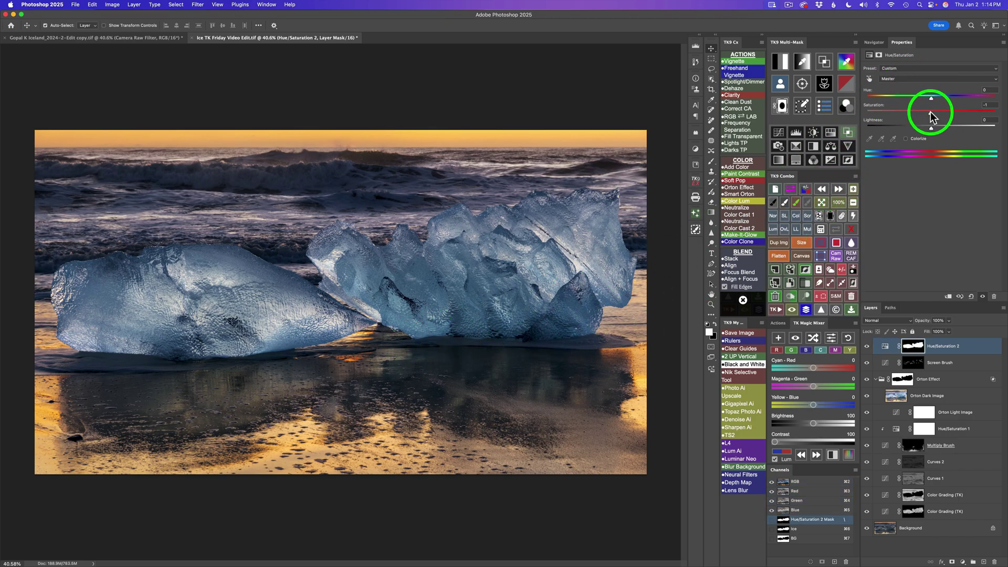
pyautogui.moveTo(930, 112); pyautogui.dragTo(941, 116)
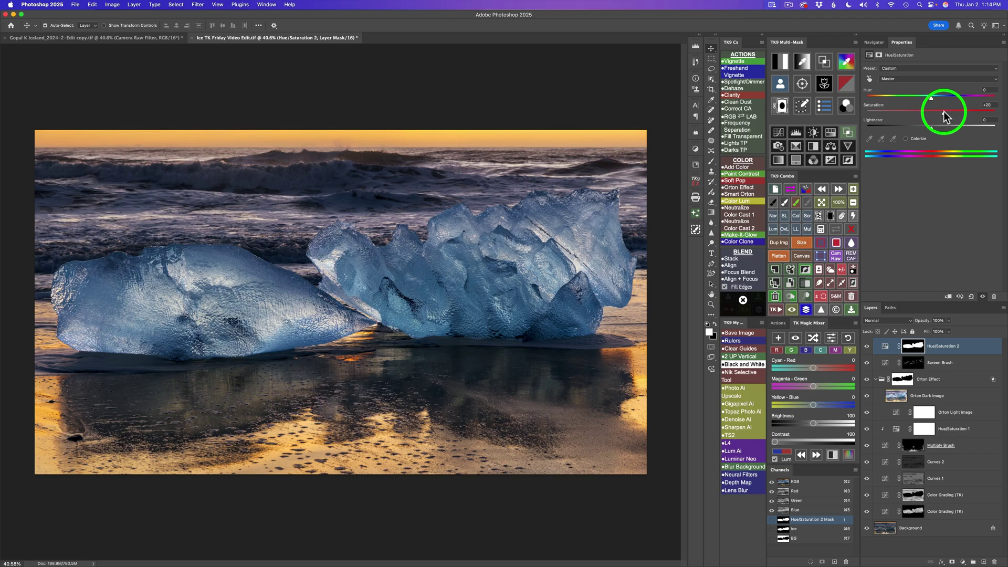
pyautogui.click(867, 346)
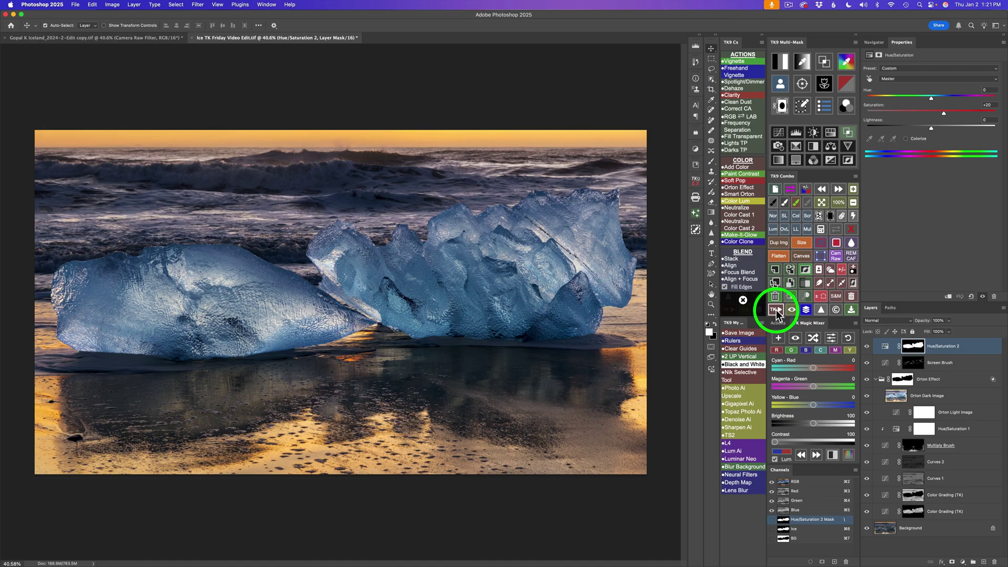
# Run the Vignette action, accept the Gaussian Blur, and set the Vignette layer to 45% opacity.
pyautogui.click(736, 61)
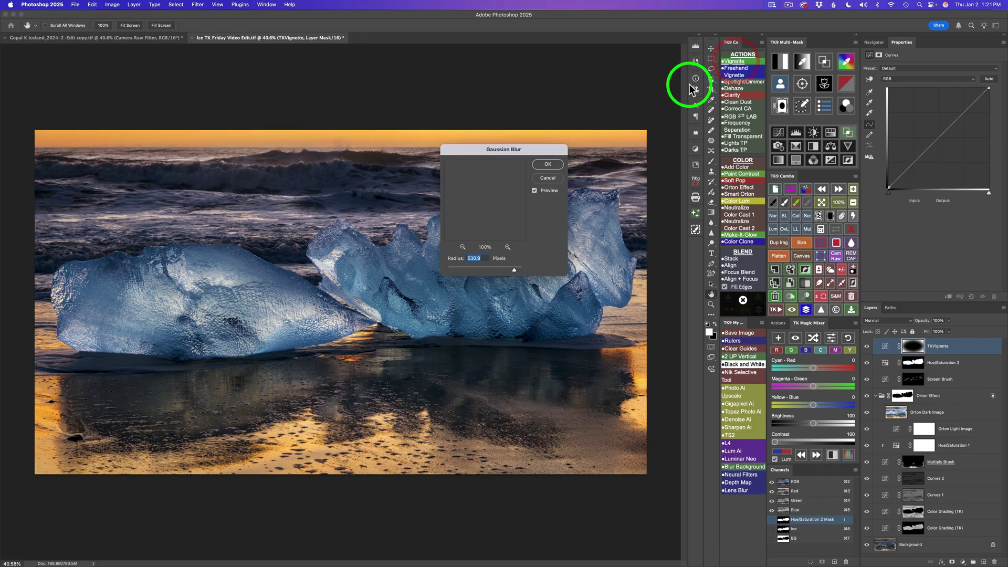
pyautogui.click(548, 164)
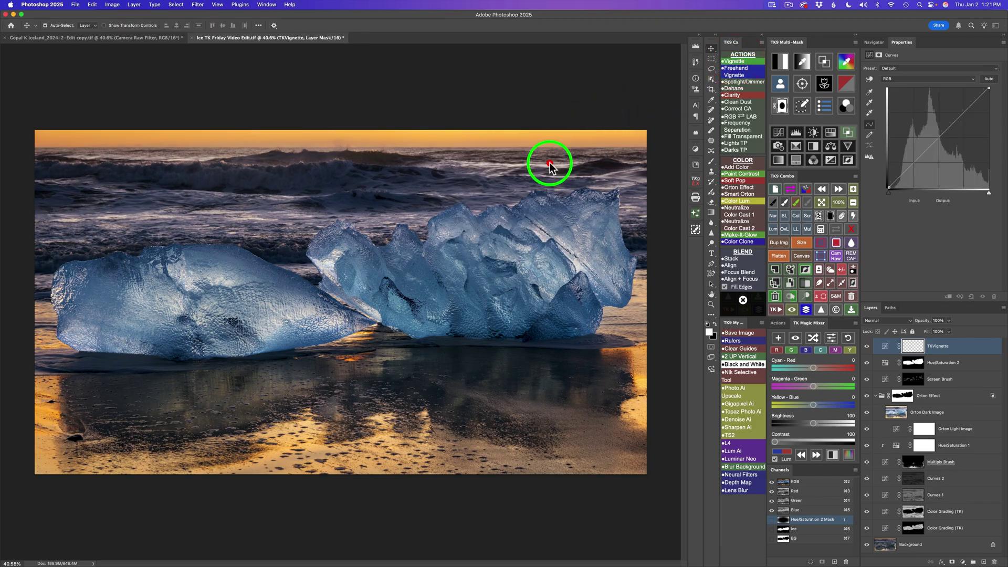
pyautogui.click(948, 320)
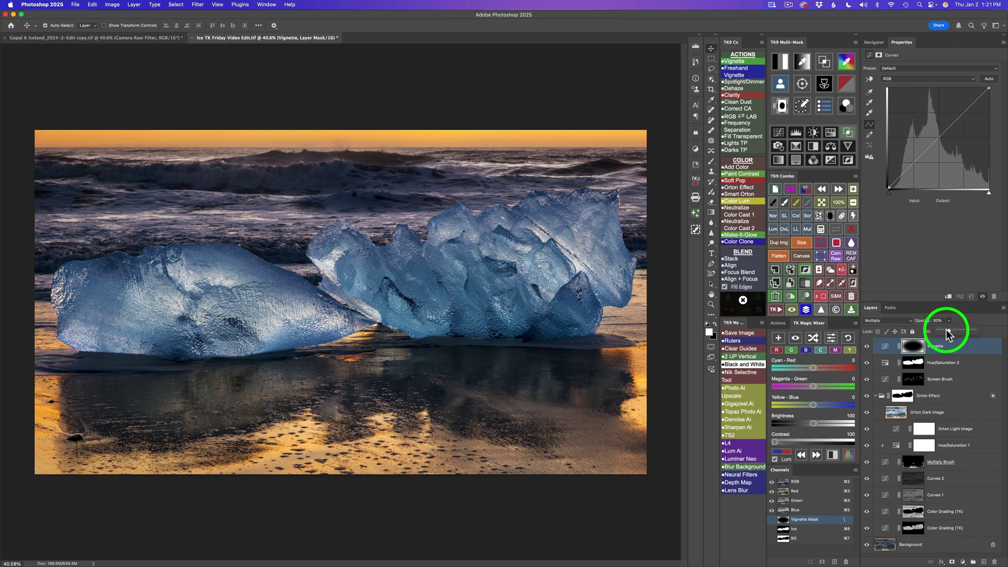
pyautogui.moveTo(948, 330); pyautogui.dragTo(957, 318)
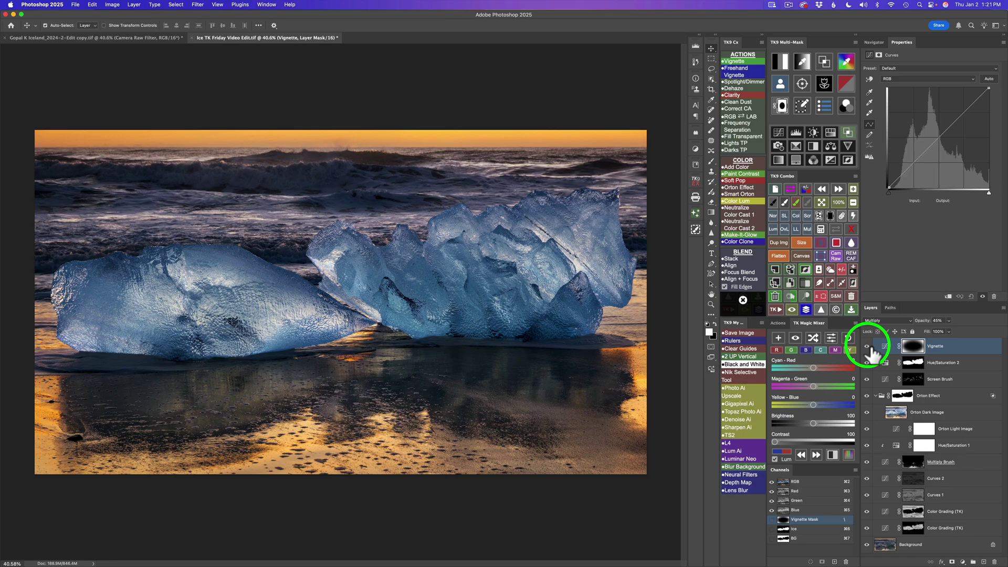
pyautogui.click(868, 346)
pyautogui.click(867, 346)
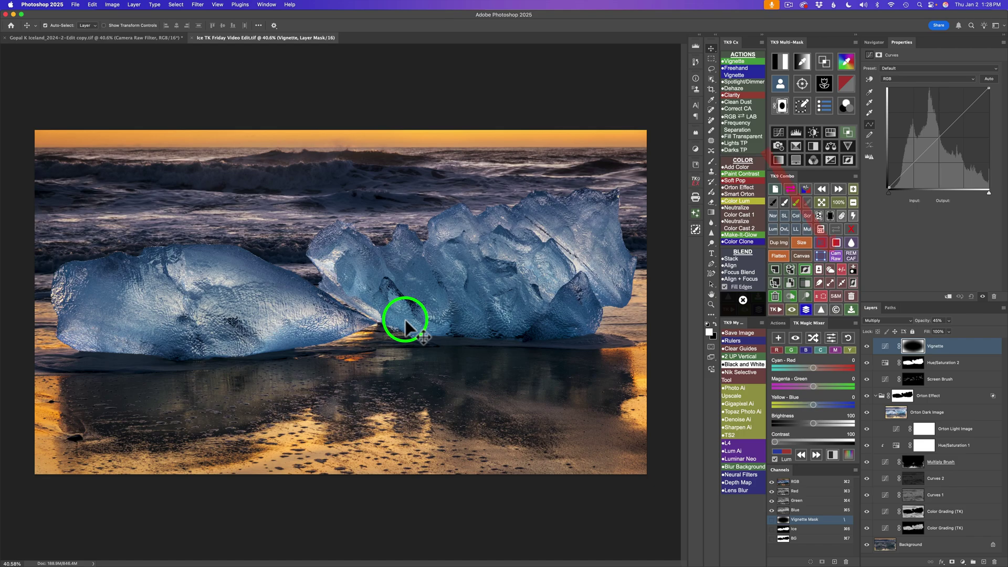
# Create a merged Camera Raw layer with Texture +40, Clarity +21 and Dehaze +2.
pyautogui.click(837, 260)
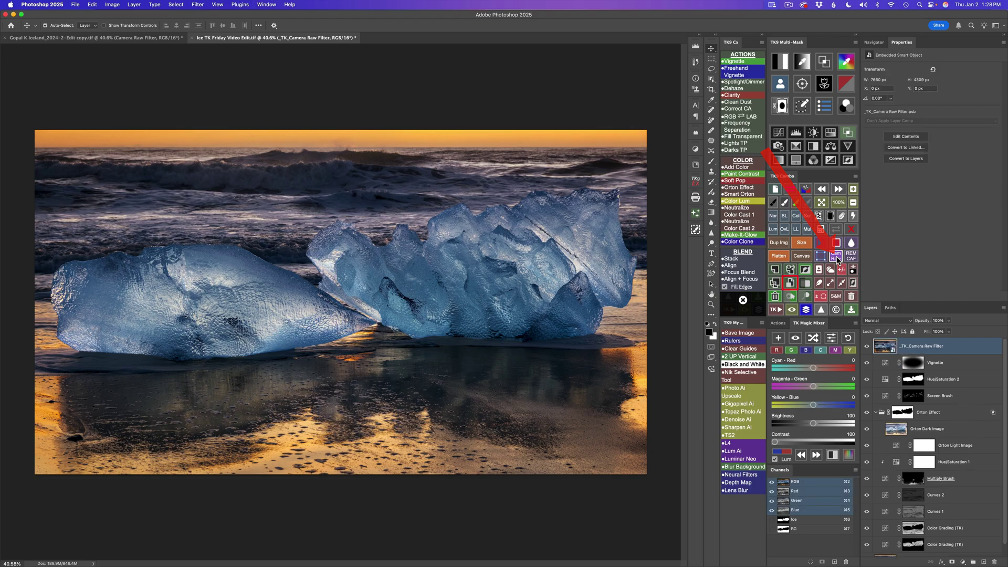
pyautogui.click(914, 165)
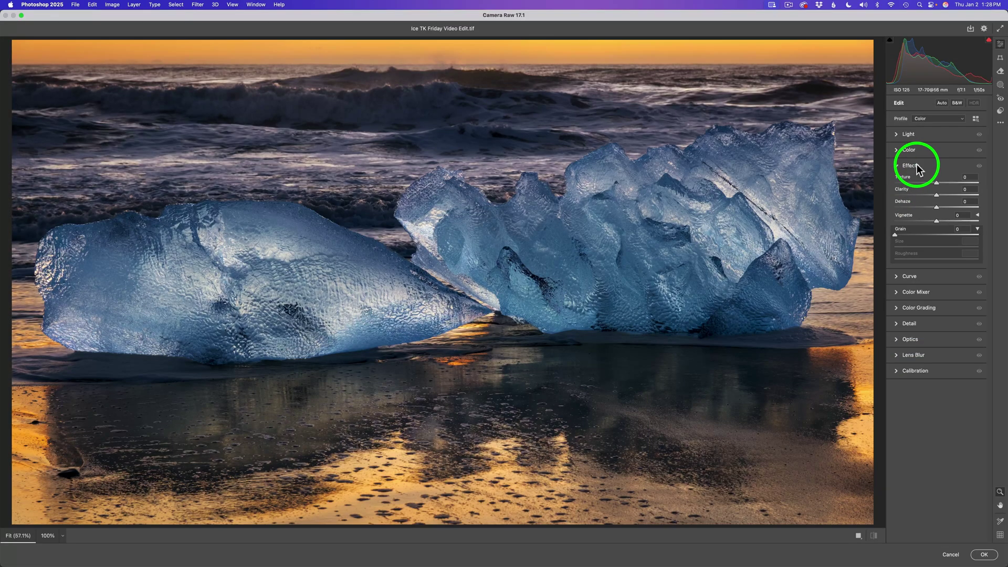
pyautogui.click(935, 166)
pyautogui.click(935, 167)
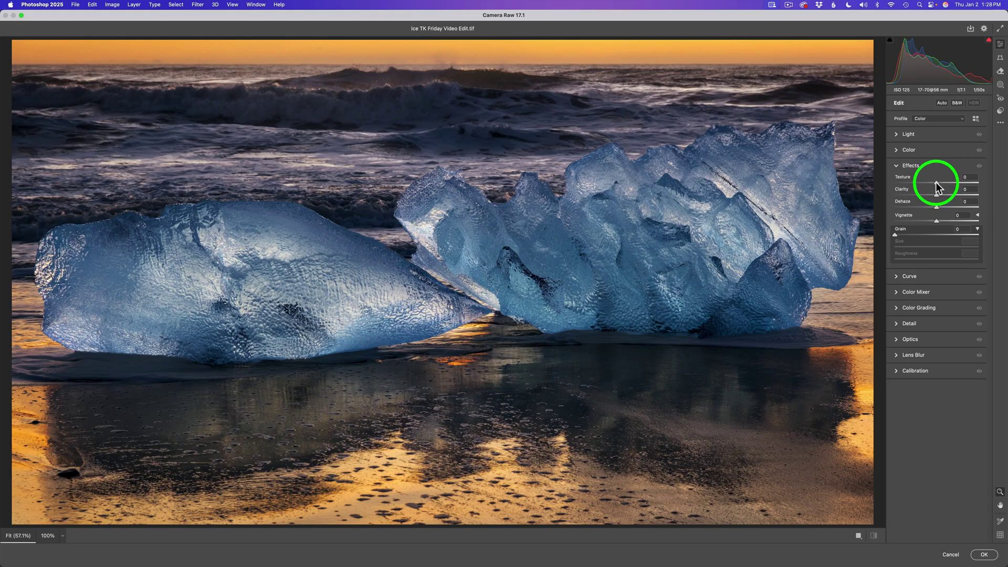
pyautogui.moveTo(938, 186); pyautogui.dragTo(953, 185)
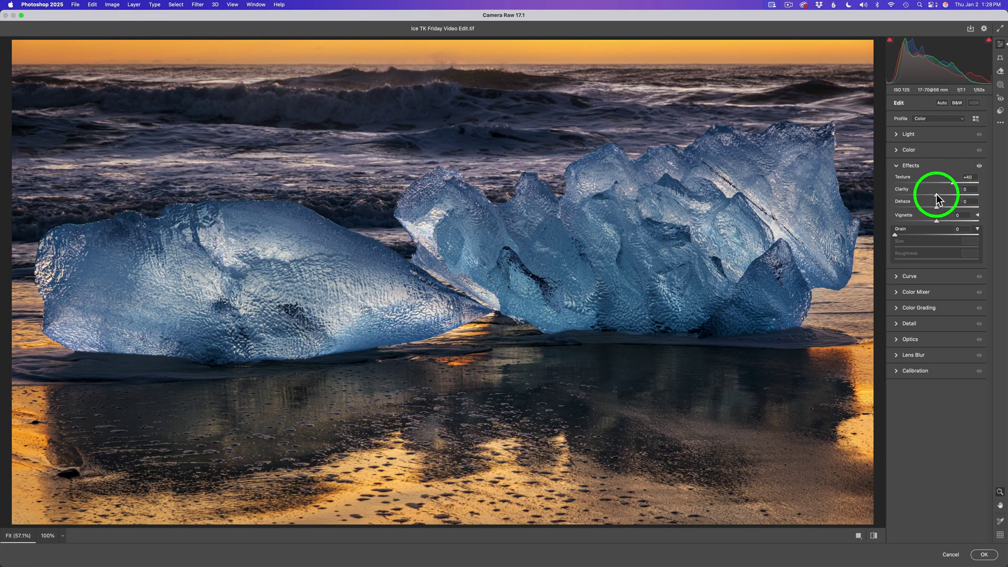
pyautogui.moveTo(936, 195)
pyautogui.mouseDown()
pyautogui.moveTo(945, 195)
pyautogui.moveTo(937, 211)
pyautogui.mouseUp()
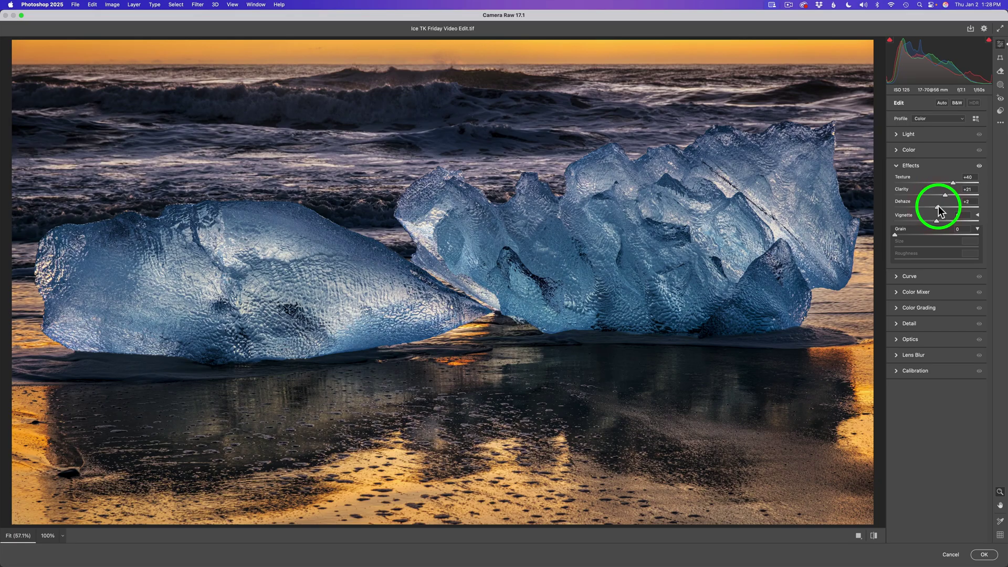
pyautogui.click(985, 556)
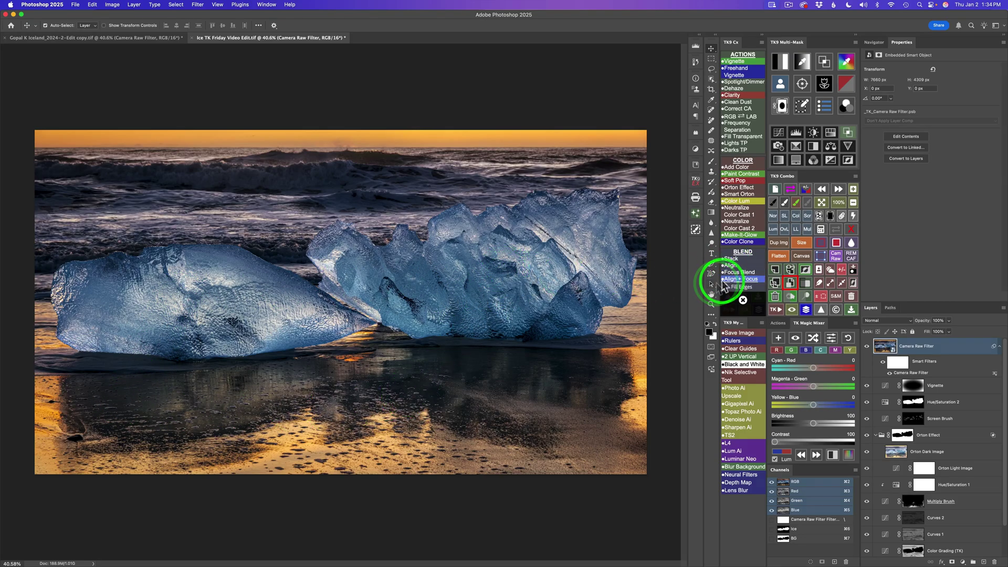
# Mask the Camera Raw Filter layer with the saved Ice selection and refine the mask with a larger brush.
pyautogui.click(820, 229)
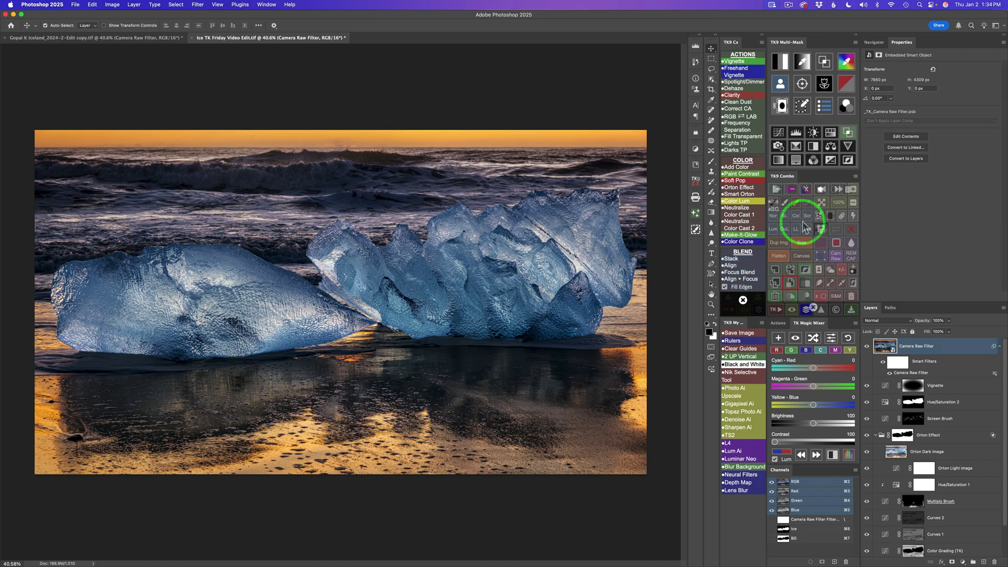
pyautogui.click(785, 205)
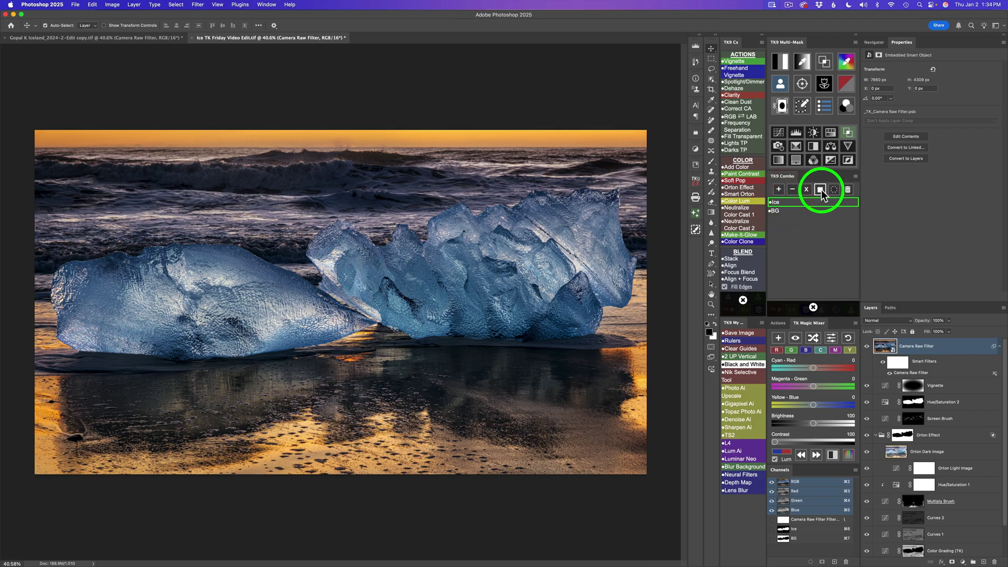
pyautogui.click(821, 193)
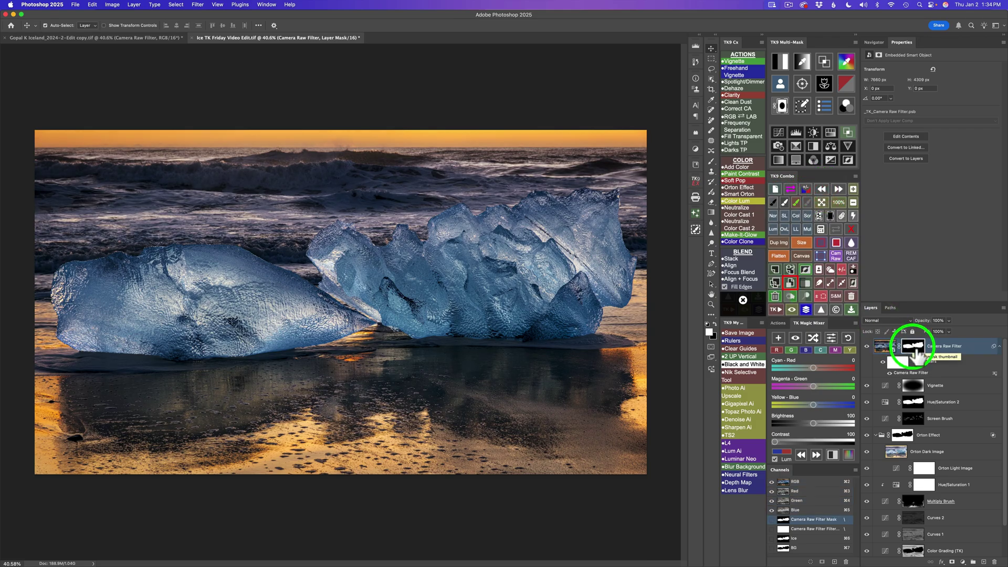
pyautogui.click(785, 203)
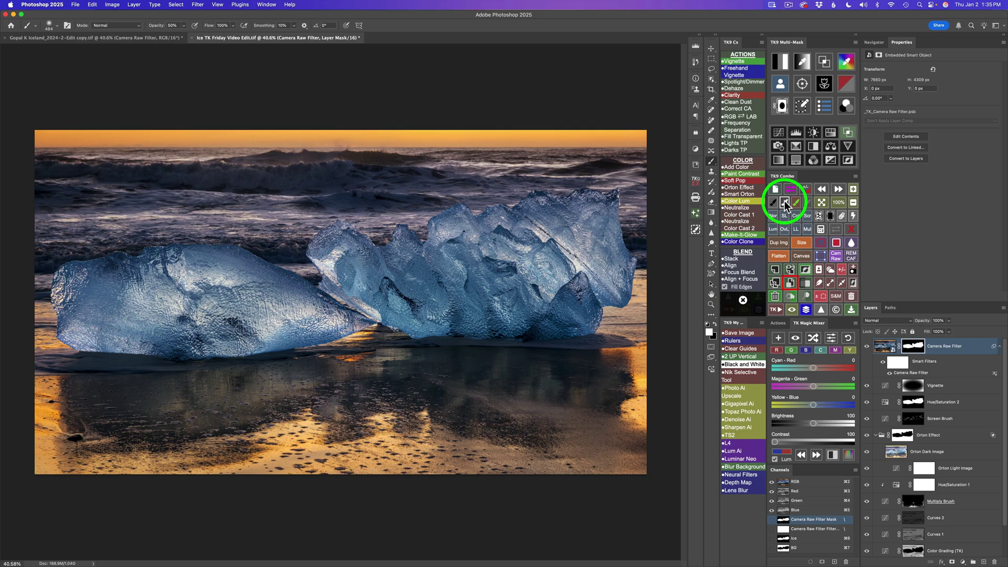
pyautogui.moveTo(474, 387); pyautogui.dragTo(617, 410)
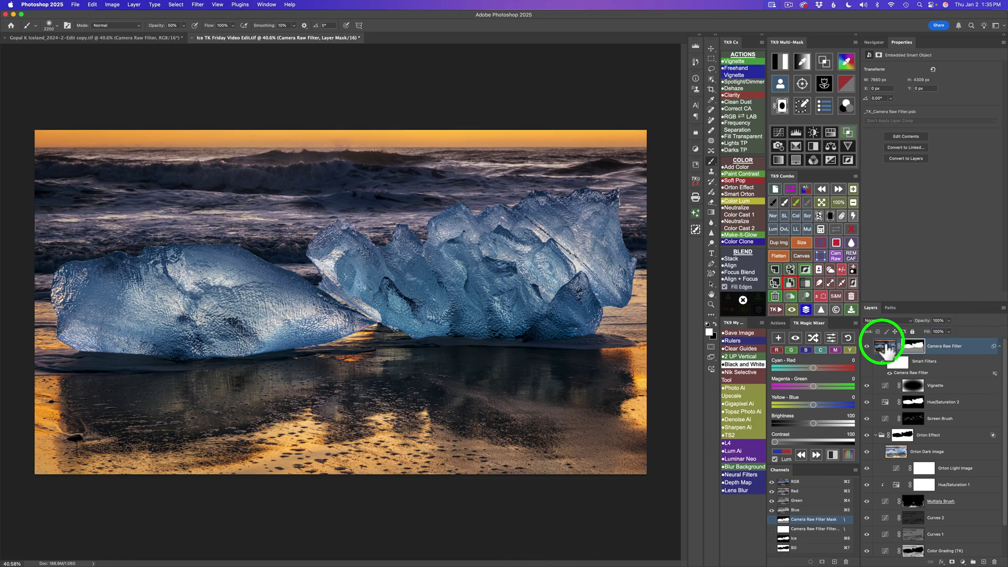
pyautogui.doubleClick(869, 350)
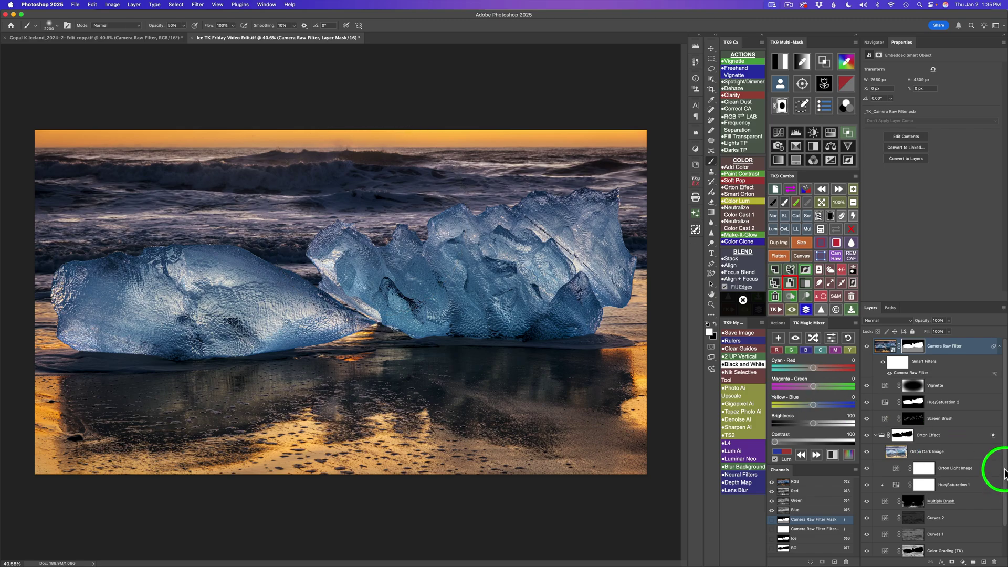
pyautogui.click(831, 285)
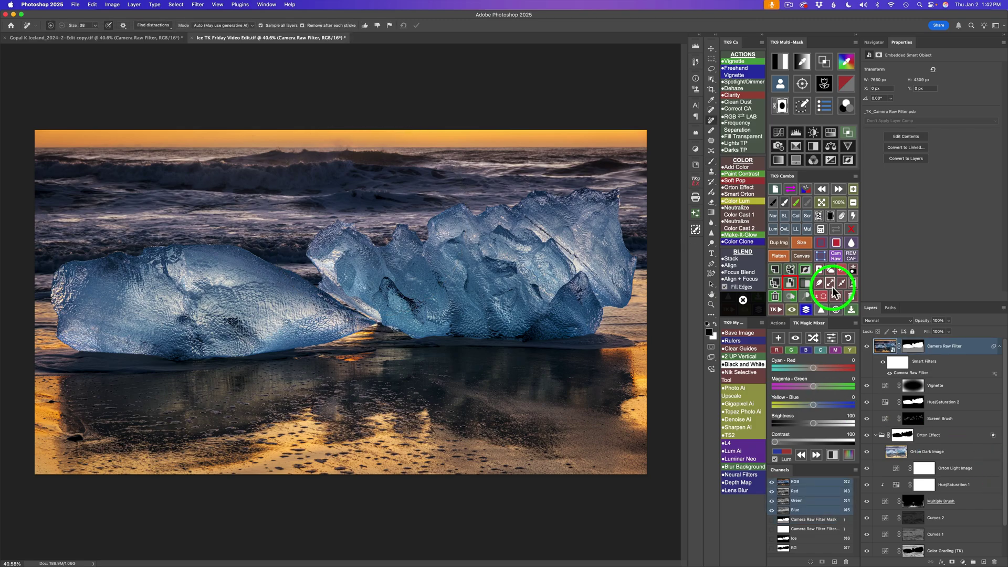
pyautogui.click(806, 310)
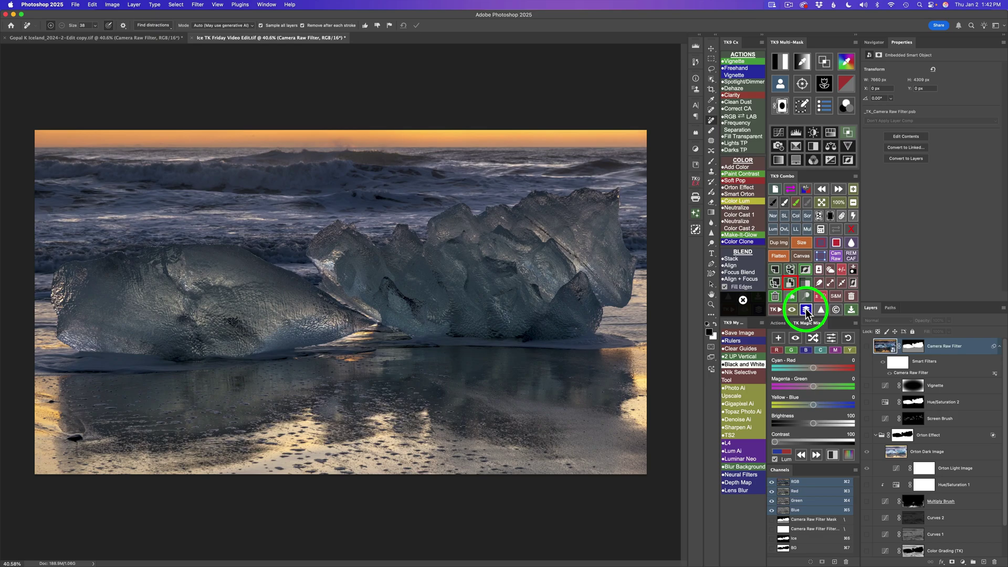
pyautogui.click(806, 311)
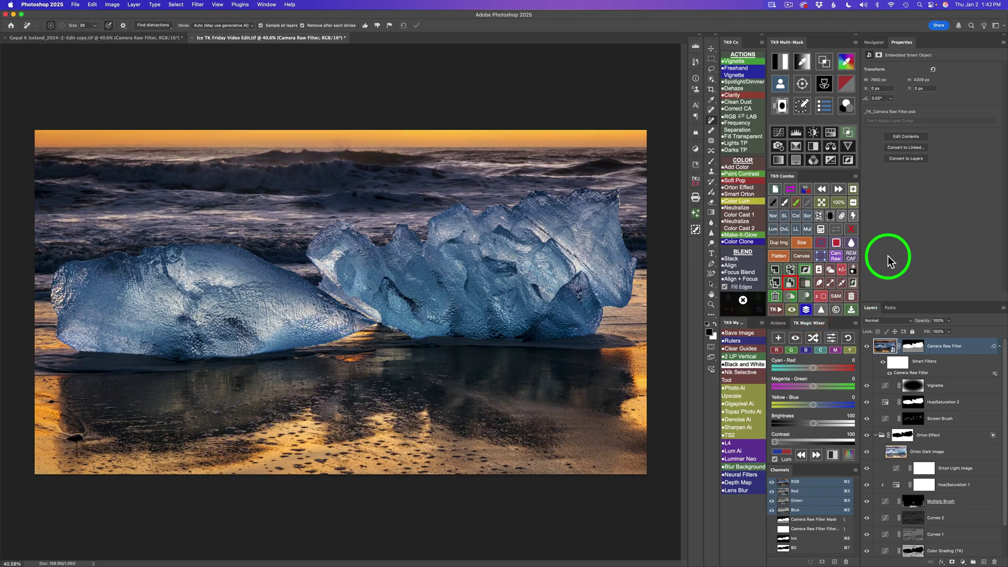